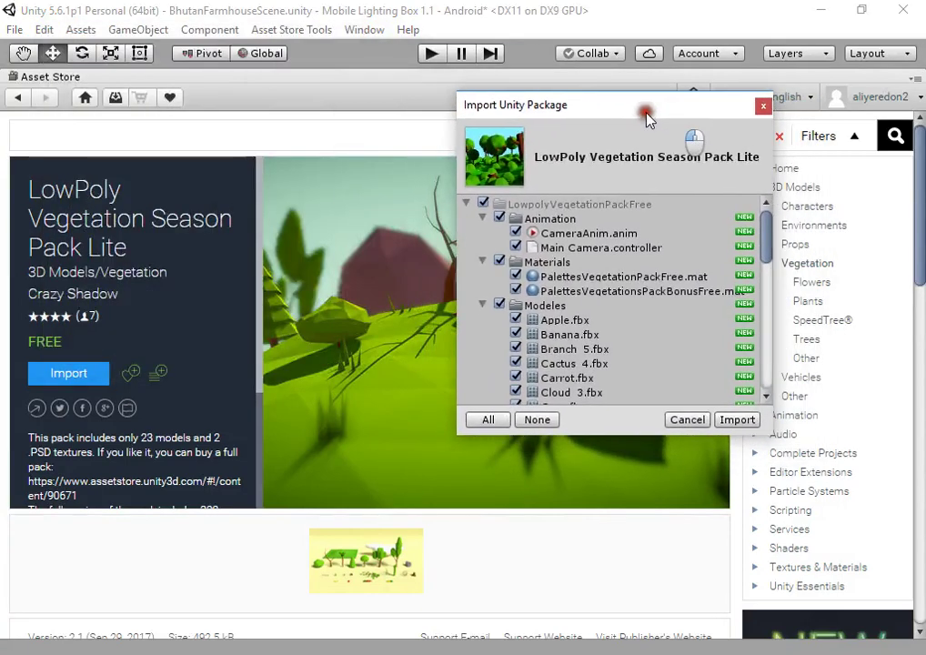
Import the full LowPoly Vegetation Season Pack Lite package and bring back the Scene view.
{"action": "left_click", "coordinate": [451, 206]}
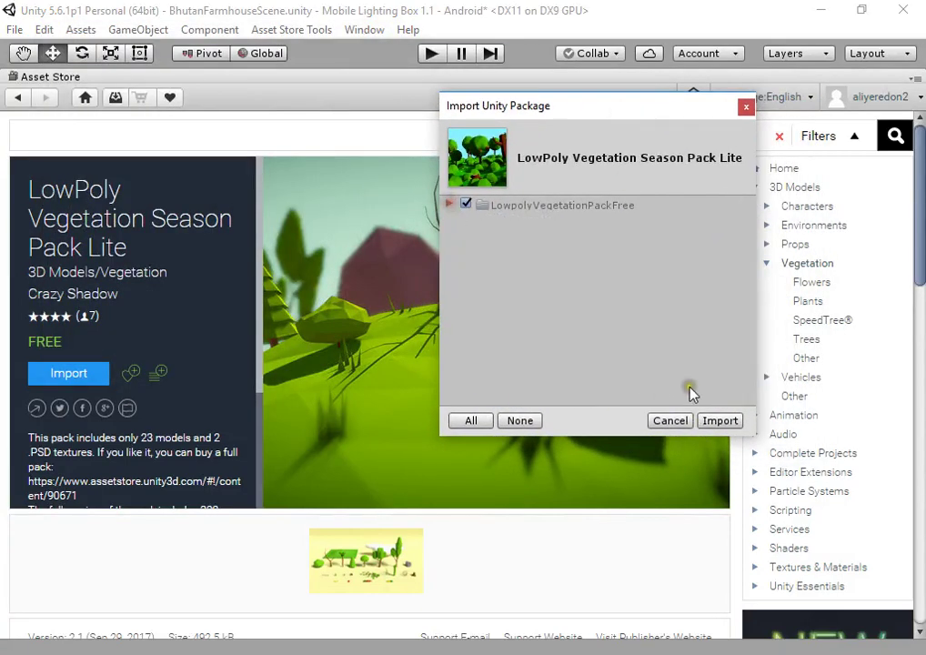
{"action": "left_click", "coordinate": [720, 421]}
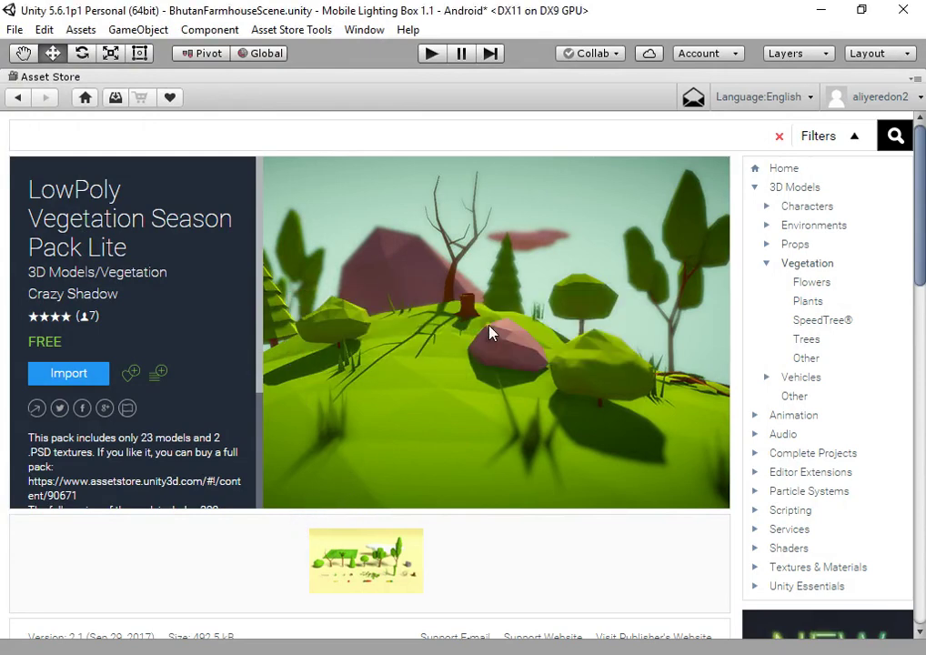
{"action": "right_click", "coordinate": [362, 77]}
{"action": "left_click", "coordinate": [404, 116]}
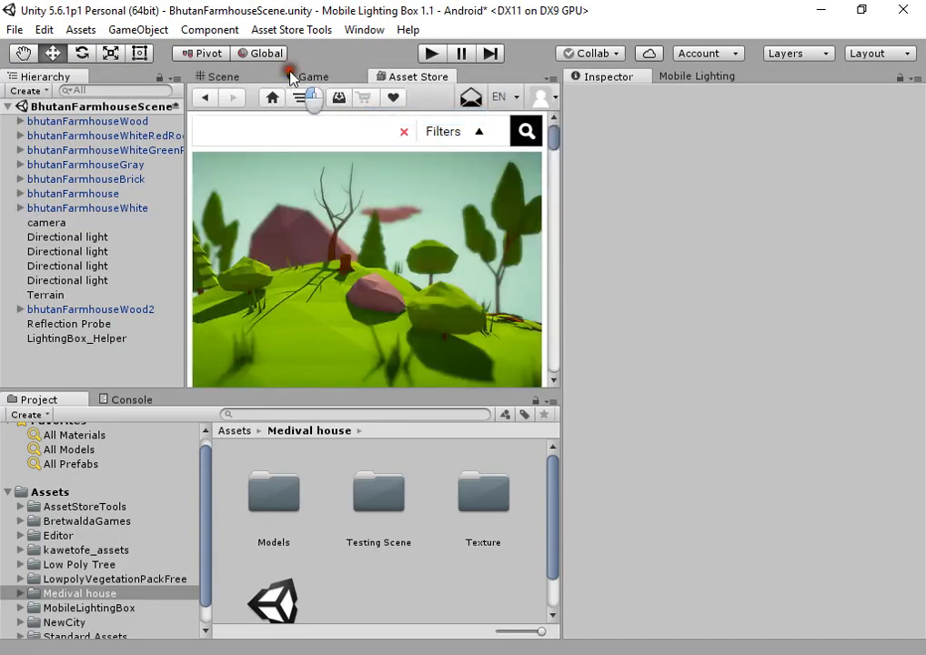
{"action": "left_click", "coordinate": [259, 78]}
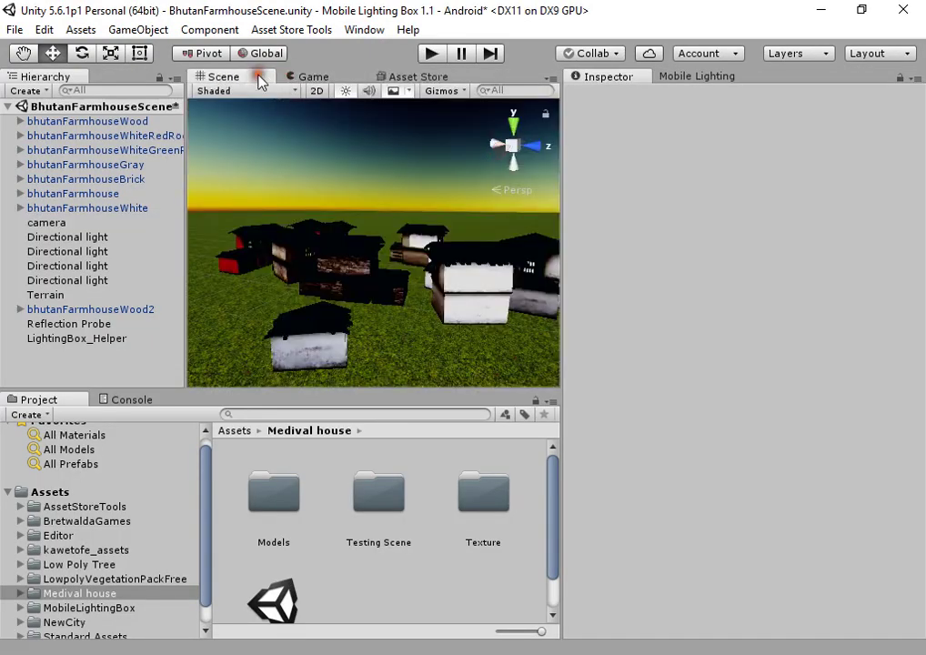
Open the Demo scene from the Scenes folder of LowpolyVegetationPackFree.
{"action": "left_click", "coordinate": [80, 565]}
{"action": "left_click", "coordinate": [96, 579]}
{"action": "scroll", "coordinate": [385, 550], "scroll_direction": "down", "scroll_amount": 3}
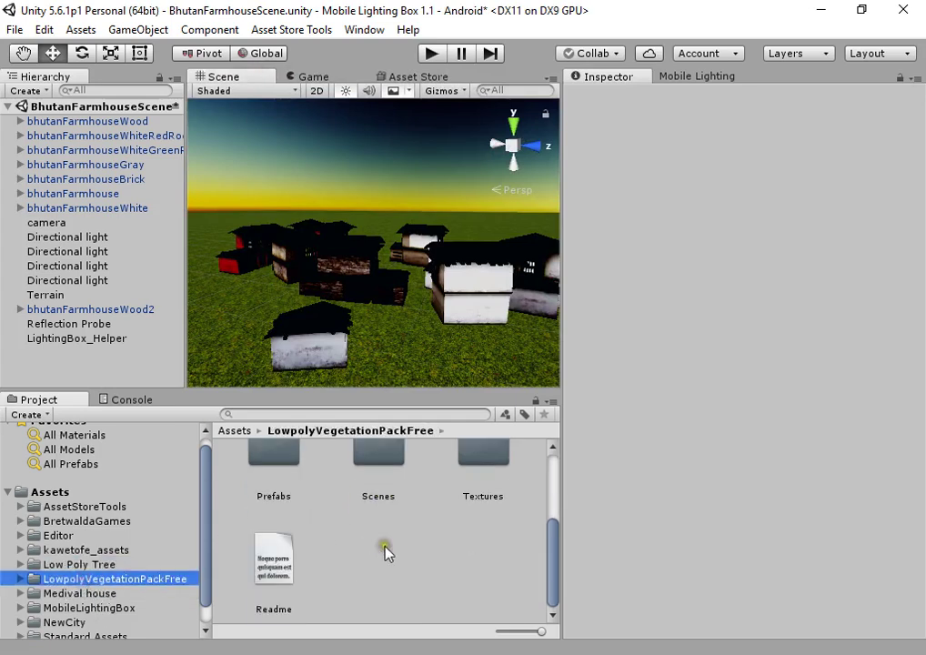
{"action": "double_click", "coordinate": [378, 468]}
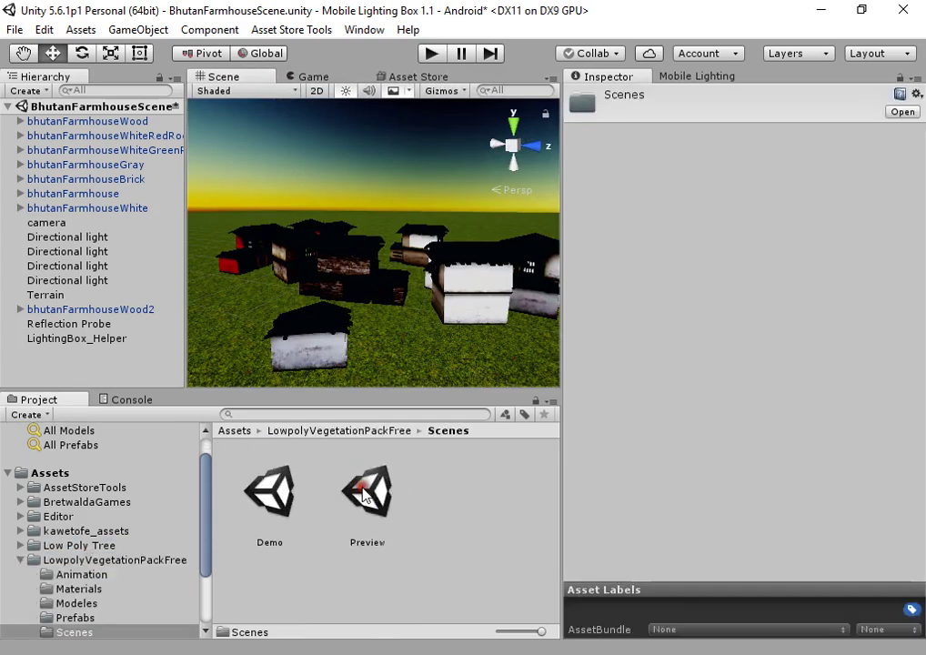
{"action": "double_click", "coordinate": [278, 495]}
{"action": "left_click", "coordinate": [566, 374]}
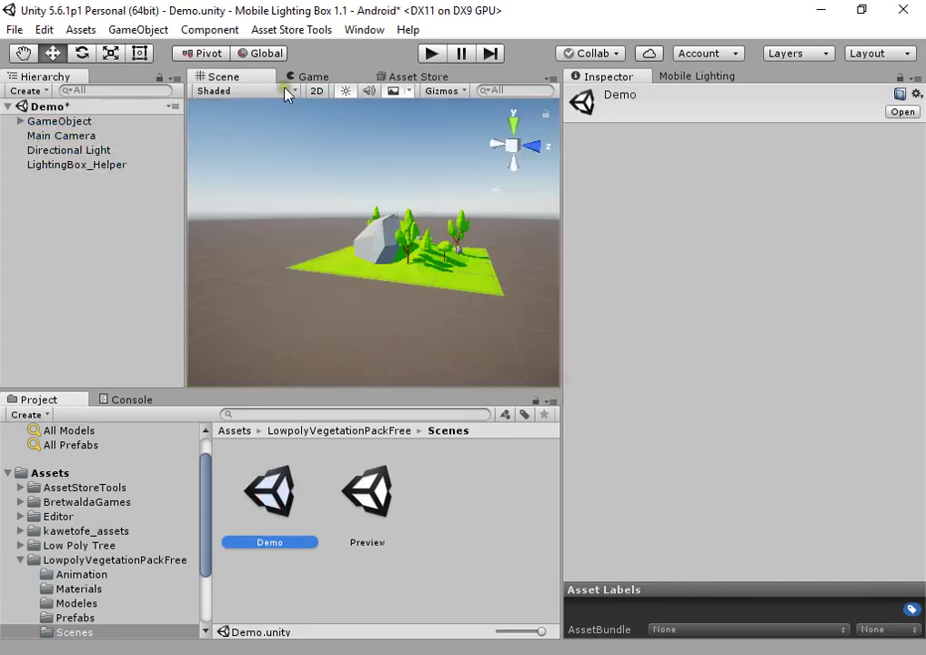
Frame the vegetation models in the Scene view and reopen the Mobile Lighting Box window for this scene.
{"action": "left_click", "coordinate": [403, 243]}
{"action": "key", "text": "f"}
{"action": "left_click", "coordinate": [424, 141]}
{"action": "left_click_drag", "start_coordinate": [453, 196], "coordinate": [406, 292], "text": "alt"}
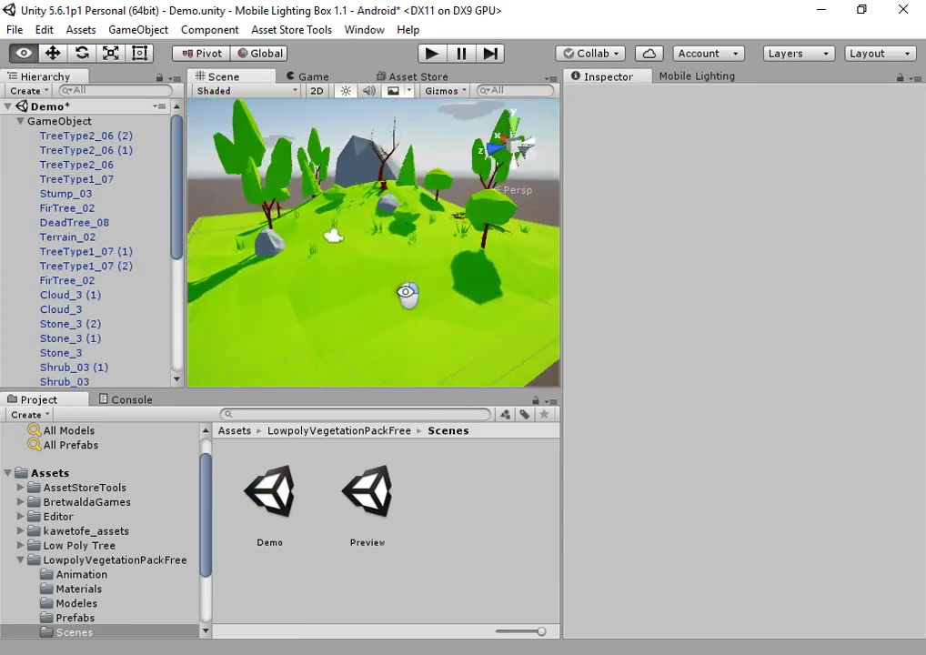
{"action": "right_click", "coordinate": [697, 78]}
{"action": "left_click", "coordinate": [728, 112]}
{"action": "left_click", "coordinate": [364, 29]}
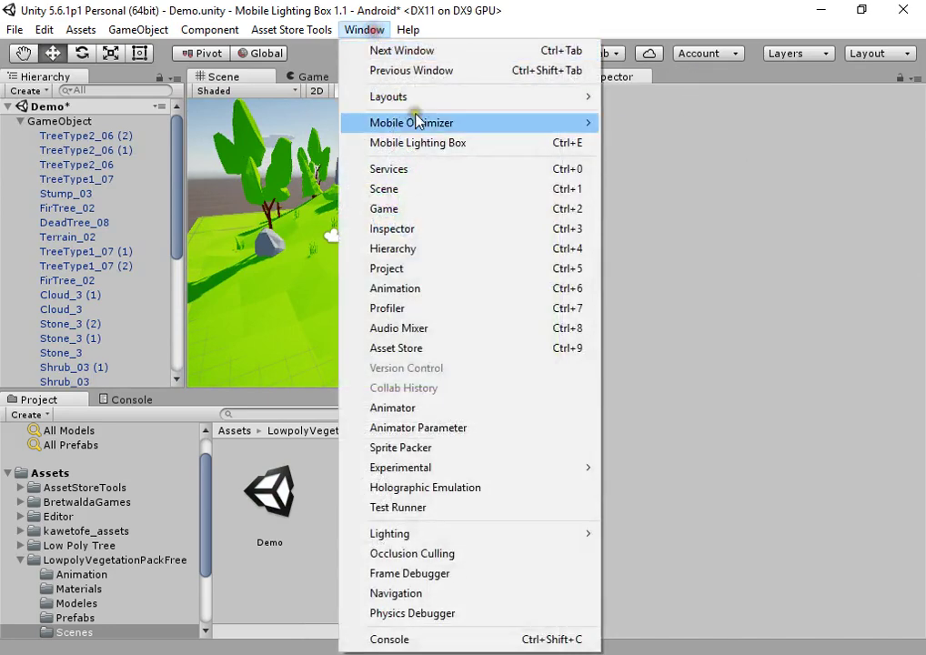
{"action": "left_click", "coordinate": [418, 143]}
Review the effect and color grading settings of the lighting tool for the Demo scene.
{"action": "left_click_drag", "start_coordinate": [465, 173], "coordinate": [450, 225], "text": "alt"}
{"action": "left_click", "coordinate": [717, 177]}
{"action": "left_click", "coordinate": [784, 174]}
{"action": "left_click", "coordinate": [689, 171]}
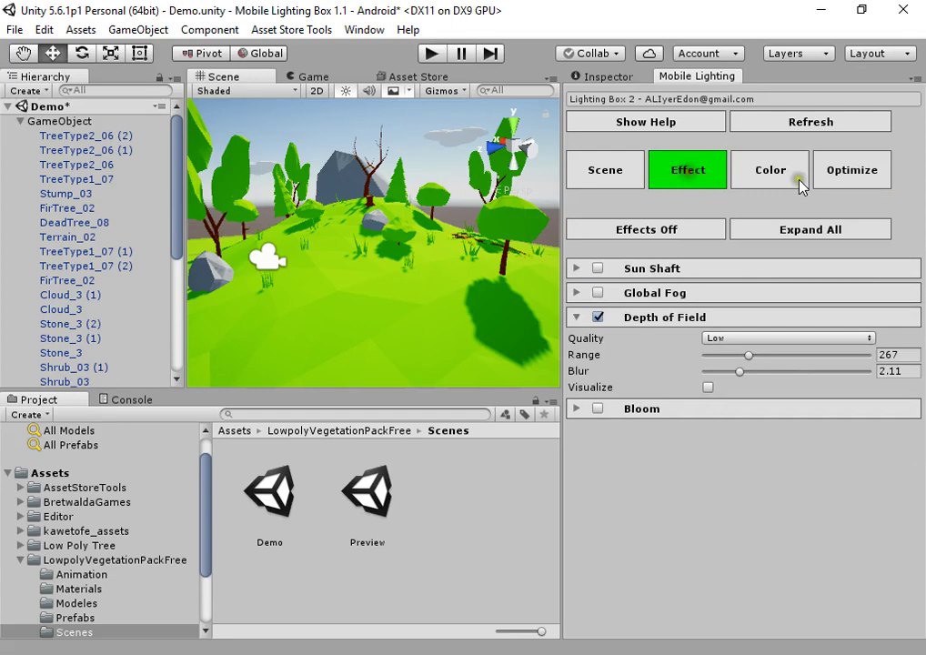
{"action": "left_click", "coordinate": [799, 182]}
{"action": "left_click", "coordinate": [688, 173]}
{"action": "left_click", "coordinate": [763, 171]}
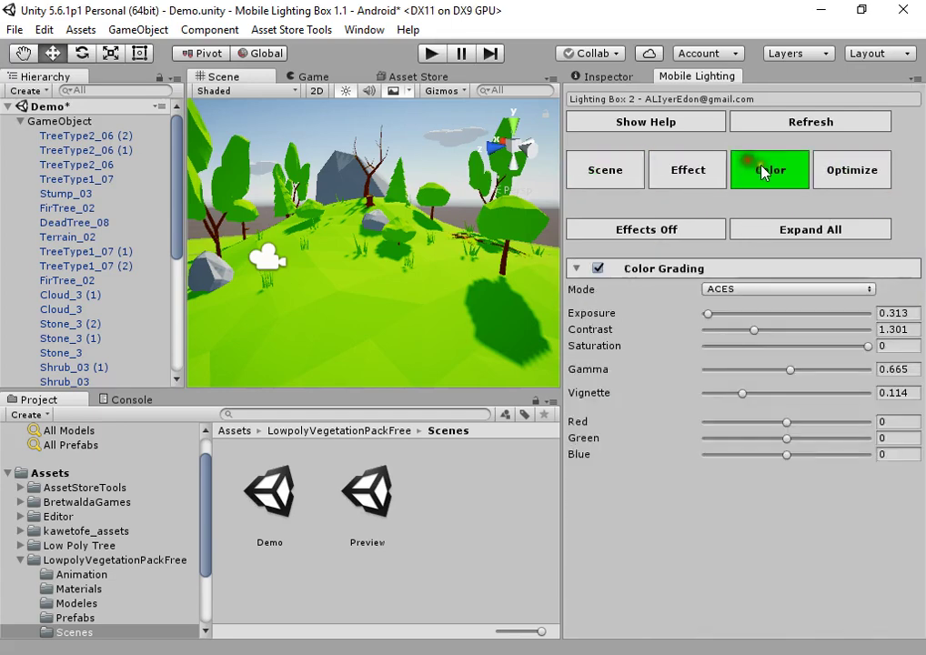
{"action": "left_click", "coordinate": [688, 171]}
Create a new lighting profile named Lighting_Profile_Demo in the LowpolyVegetationPackFree folder.
{"action": "left_click", "coordinate": [614, 170]}
{"action": "left_click", "coordinate": [887, 290]}
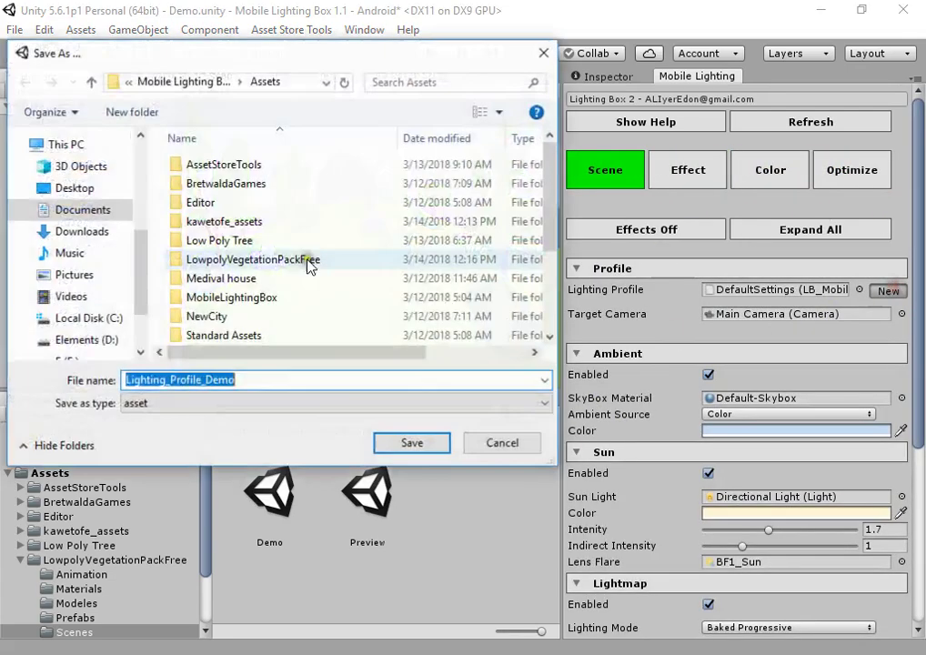
{"action": "double_click", "coordinate": [263, 263]}
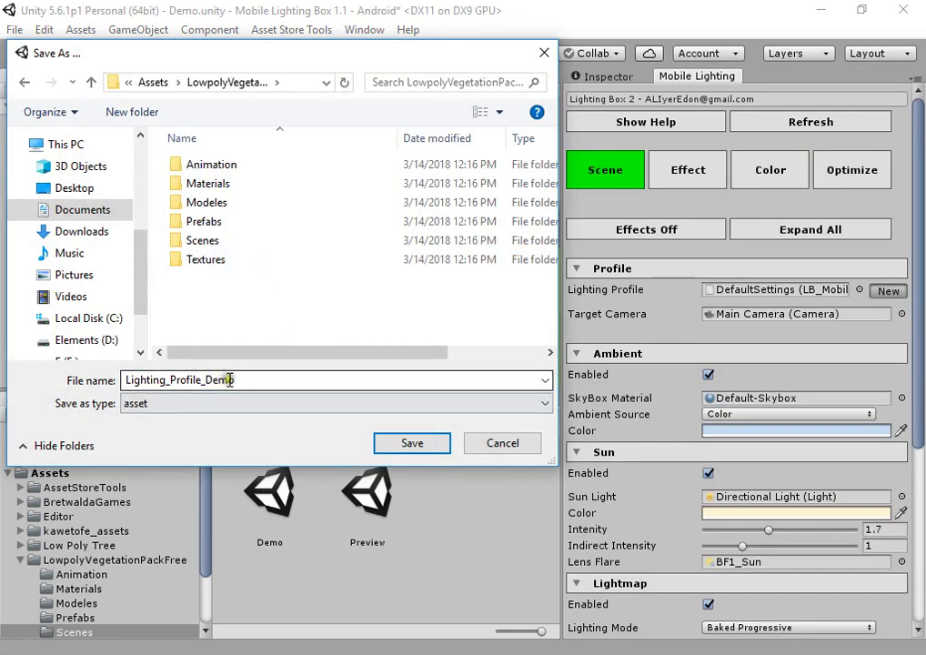
{"action": "left_click", "coordinate": [409, 444]}
Raise the color grading gamma to about 0.548.
{"action": "right_click_drag", "start_coordinate": [388, 303], "coordinate": [390, 242]}
{"action": "key", "text": "s"}
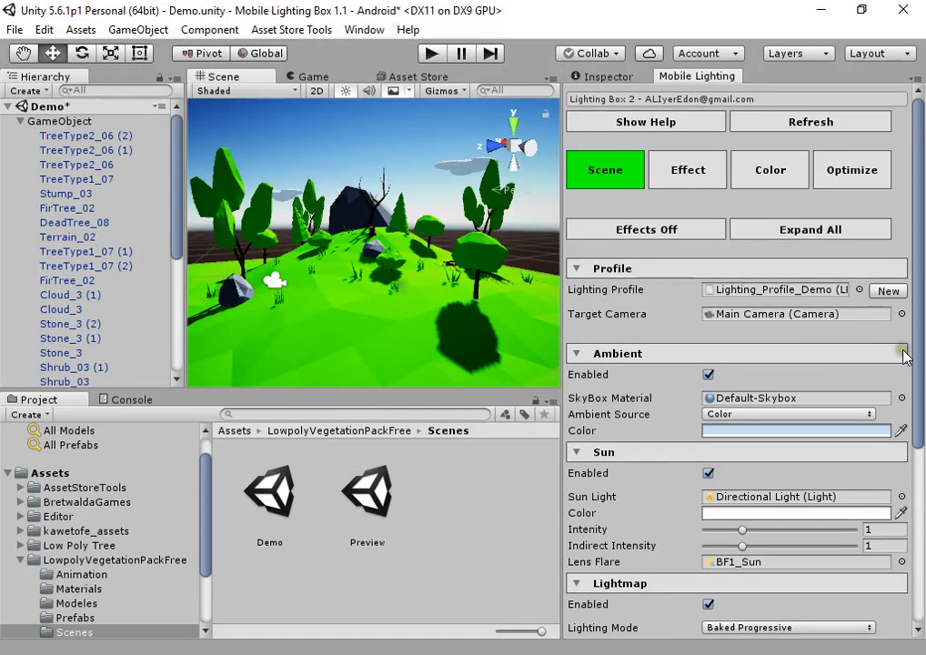
{"action": "left_click", "coordinate": [771, 171]}
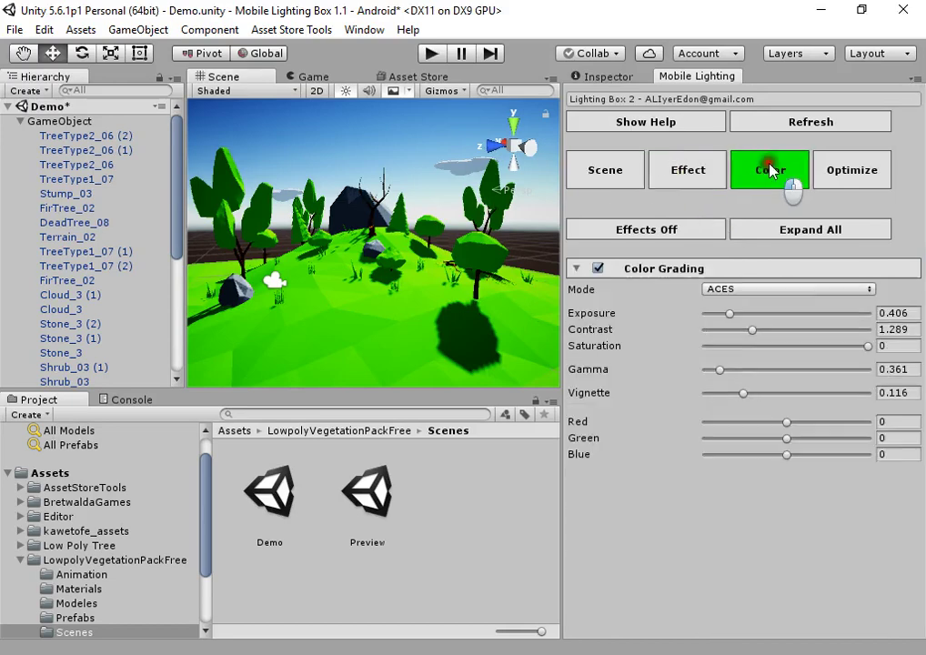
{"action": "left_click_drag", "start_coordinate": [722, 370], "coordinate": [771, 373]}
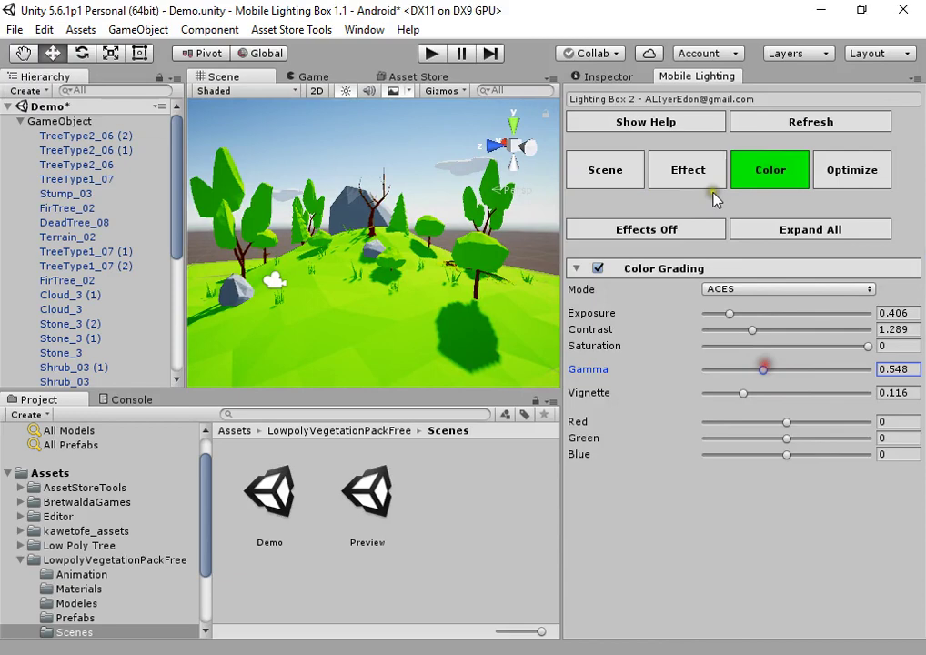
Change the ambient color to a neutral light grey.
{"action": "left_click", "coordinate": [610, 171]}
{"action": "left_click", "coordinate": [732, 431]}
{"action": "mouse_move", "coordinate": [604, 209]}
{"action": "left_mouse_down"}
{"action": "mouse_move", "coordinate": [562, 228]}
{"action": "mouse_move", "coordinate": [557, 250]}
{"action": "mouse_move", "coordinate": [551, 235]}
{"action": "left_mouse_up"}
{"action": "left_click", "coordinate": [446, 263]}
Set the sun's intensity to 1.7.
{"action": "scroll", "coordinate": [633, 350], "scroll_direction": "down", "scroll_amount": 4}
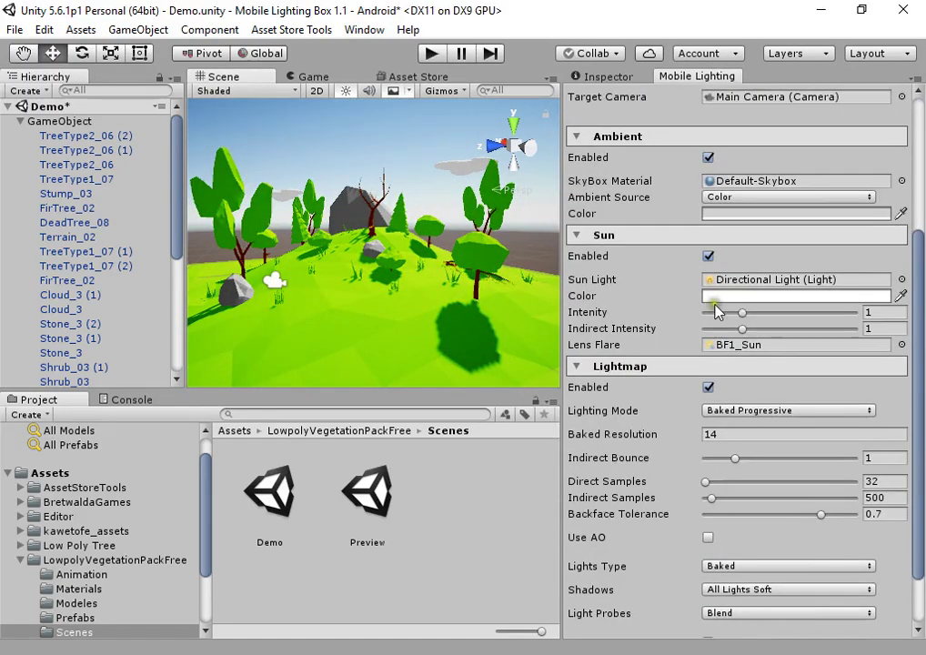
{"action": "left_click", "coordinate": [870, 313]}
{"action": "type", "text": "1.7"}
Set the sun's color to pale warm yellow FFE5AC and its intensity to 1.
{"action": "left_click", "coordinate": [818, 295]}
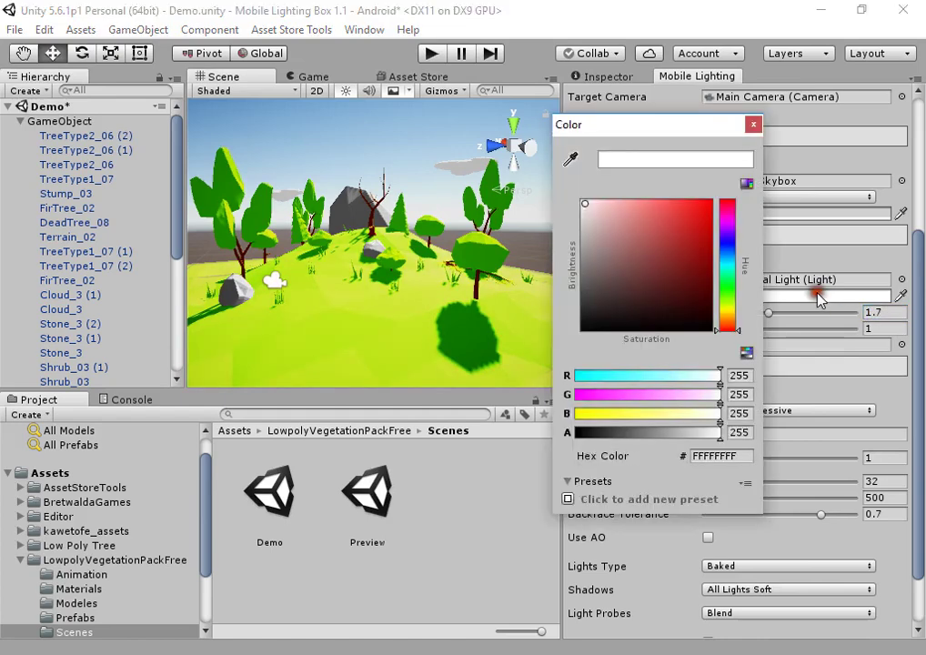
{"action": "left_click", "coordinate": [625, 201]}
{"action": "left_click_drag", "start_coordinate": [728, 308], "coordinate": [730, 319]}
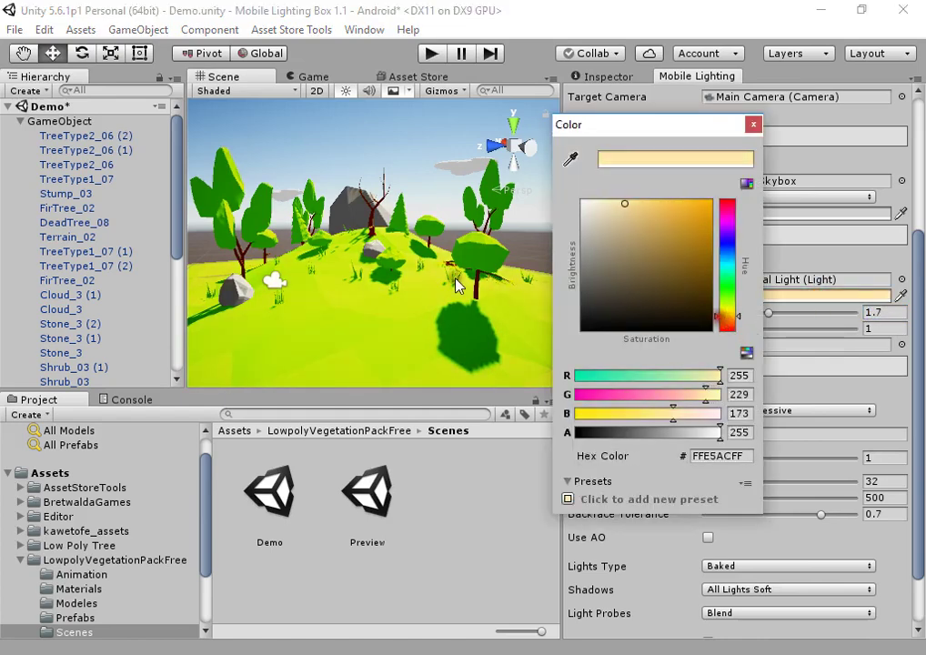
{"action": "left_click", "coordinate": [451, 276]}
{"action": "left_click", "coordinate": [875, 312]}
{"action": "type", "text": "1"}
{"action": "left_click", "coordinate": [407, 284]}
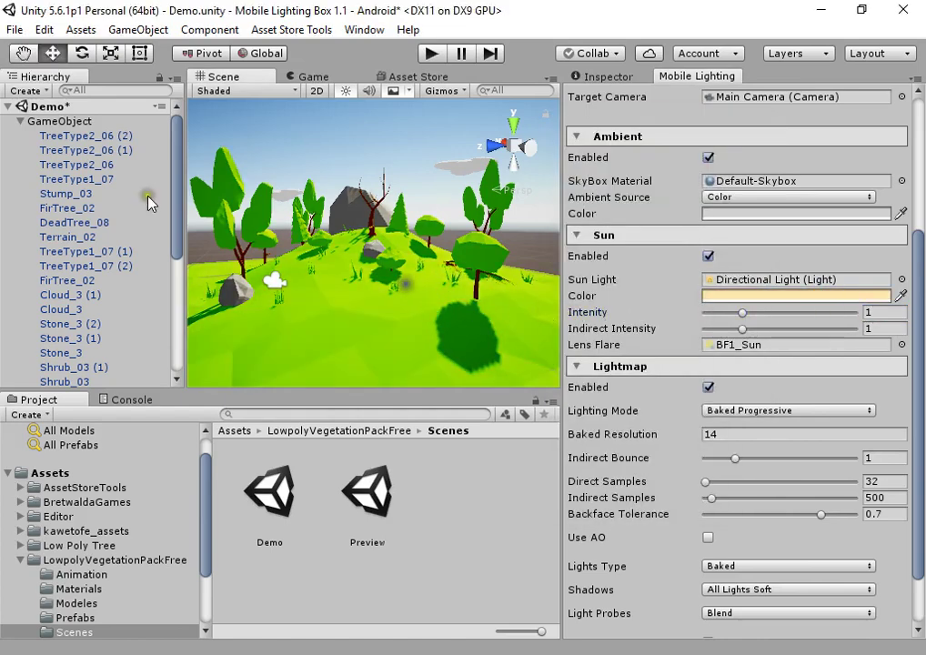
Rotate the scene's Directional Light so the trees cast longer sideways shadows across the terrain.
{"action": "left_click", "coordinate": [743, 279]}
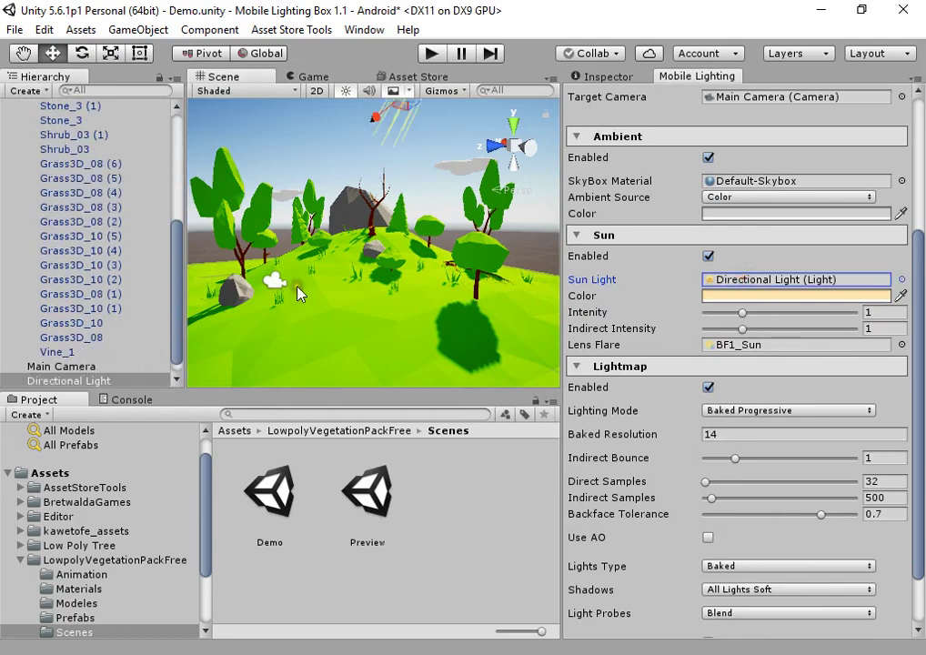
{"action": "key", "text": "e"}
{"action": "left_click_drag", "start_coordinate": [332, 240], "coordinate": [439, 226]}
{"action": "key", "text": "w"}
Inspect the materials and shaders used by the terrain and the Shrub_03 (1) object.
{"action": "left_click", "coordinate": [451, 324]}
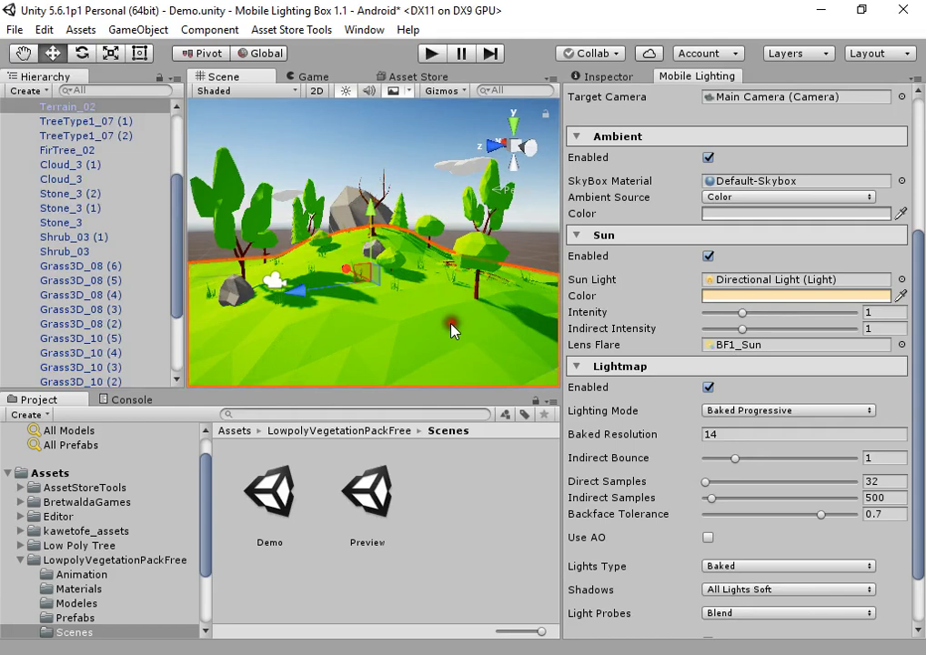
{"action": "left_click", "coordinate": [84, 238]}
{"action": "left_click", "coordinate": [599, 79]}
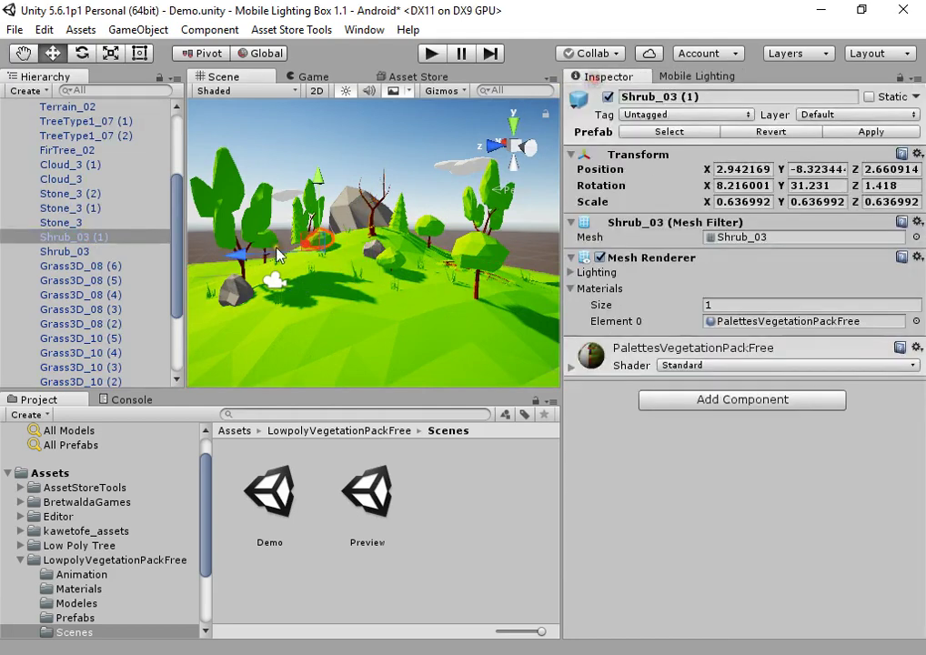
{"action": "left_click", "coordinate": [396, 310]}
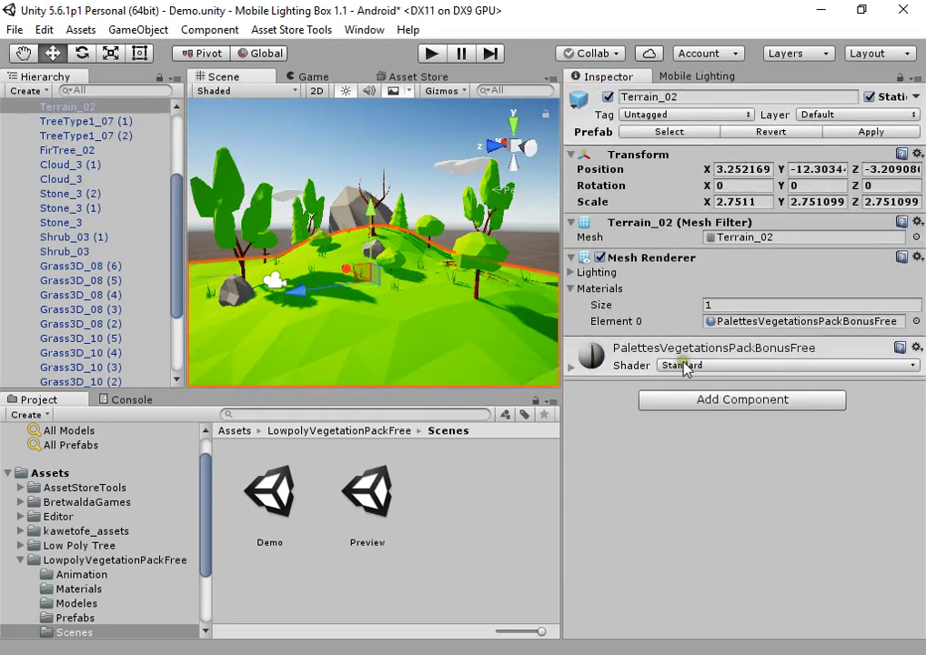
{"action": "left_click", "coordinate": [637, 361]}
Open the Material Converter from the lighting tool's optimization section, then shrink its window and move it aside.
{"action": "left_click", "coordinate": [728, 76]}
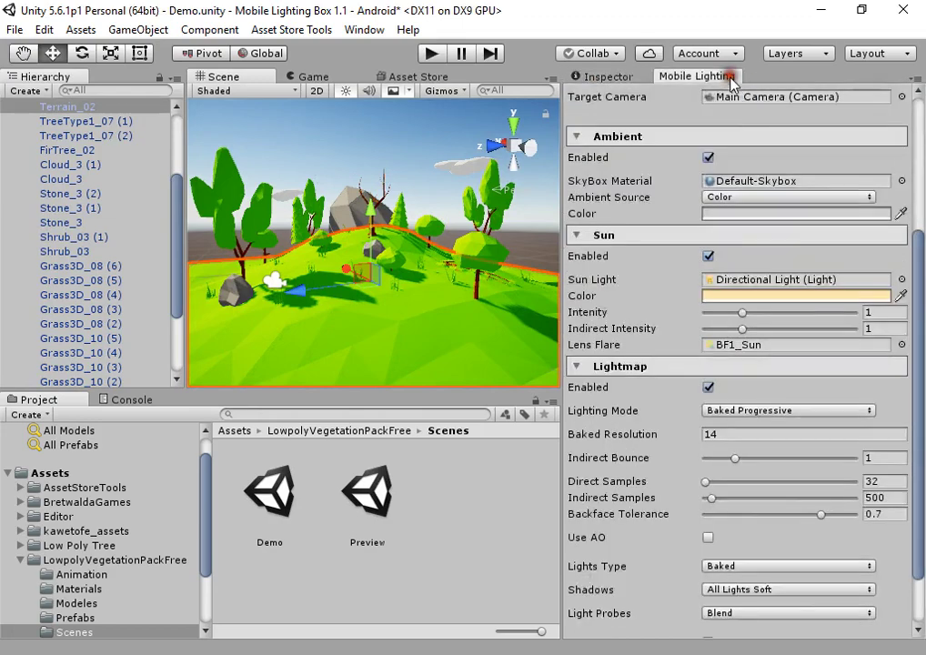
{"action": "left_click", "coordinate": [748, 182]}
{"action": "left_click", "coordinate": [851, 172]}
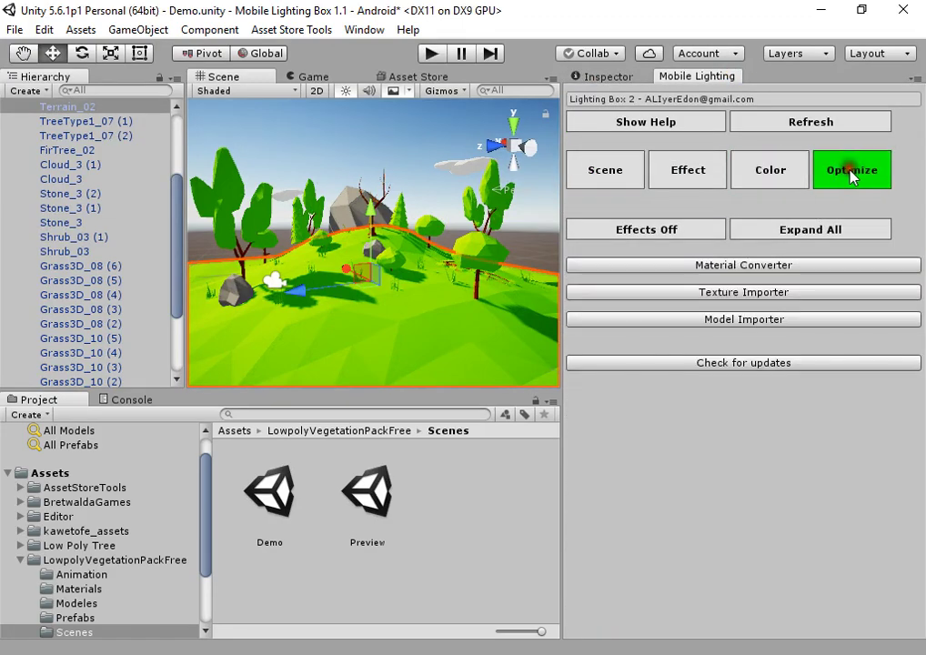
{"action": "left_click", "coordinate": [740, 264]}
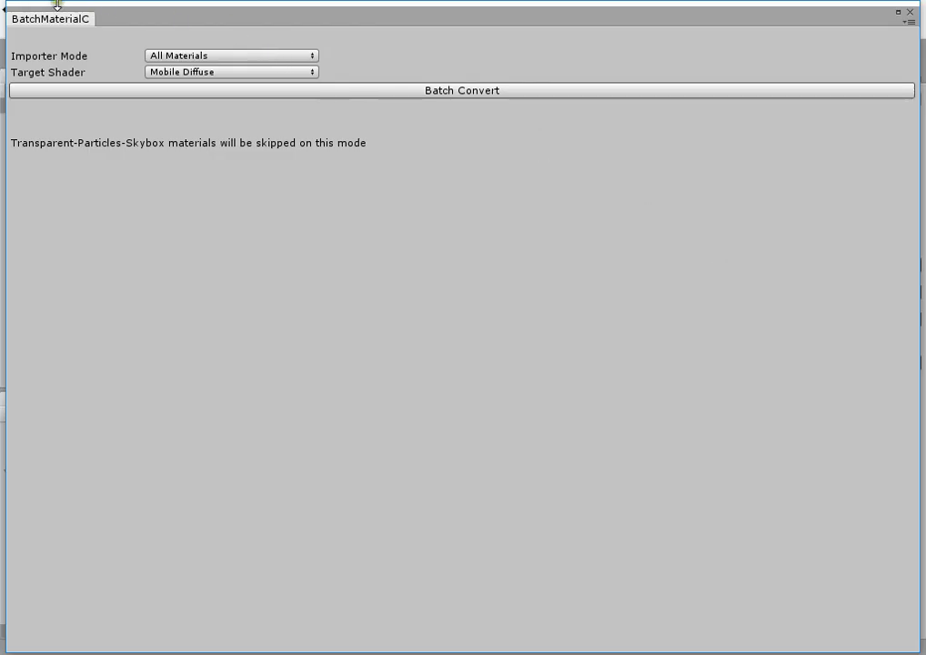
{"action": "left_click_drag", "start_coordinate": [7, 6], "coordinate": [607, 223]}
{"action": "left_click_drag", "start_coordinate": [715, 236], "coordinate": [737, 388]}
{"action": "left_click", "coordinate": [743, 180]}
Locate the materials used by the terrain, a TreeType1_07 tree and the stump in the project, and examine PalettesVegetationPackFree.
{"action": "left_click", "coordinate": [637, 77]}
{"action": "left_click", "coordinate": [705, 322]}
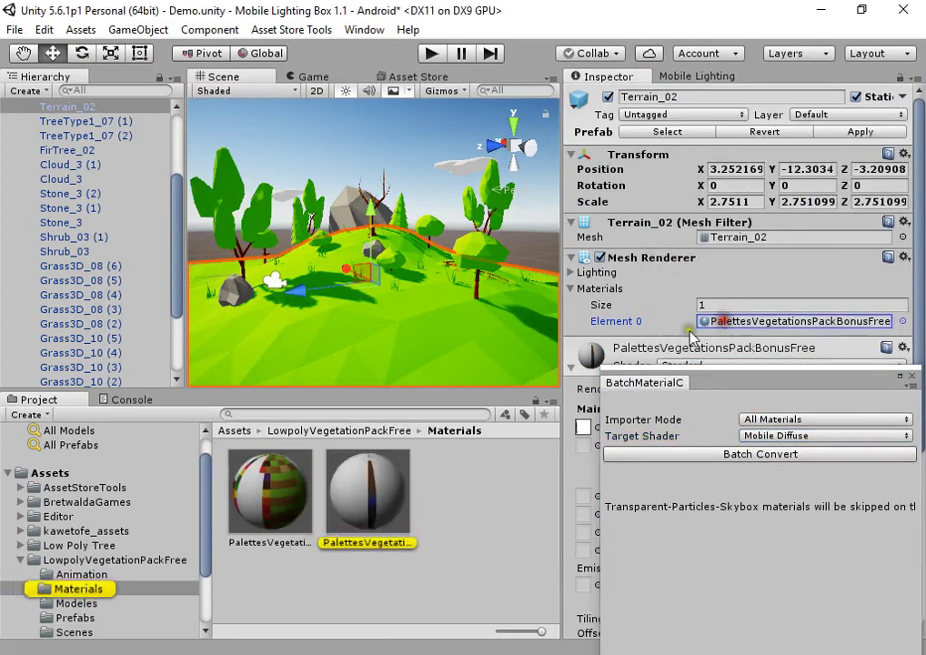
{"action": "left_click", "coordinate": [97, 604]}
{"action": "left_click", "coordinate": [91, 619]}
{"action": "left_click", "coordinate": [91, 606]}
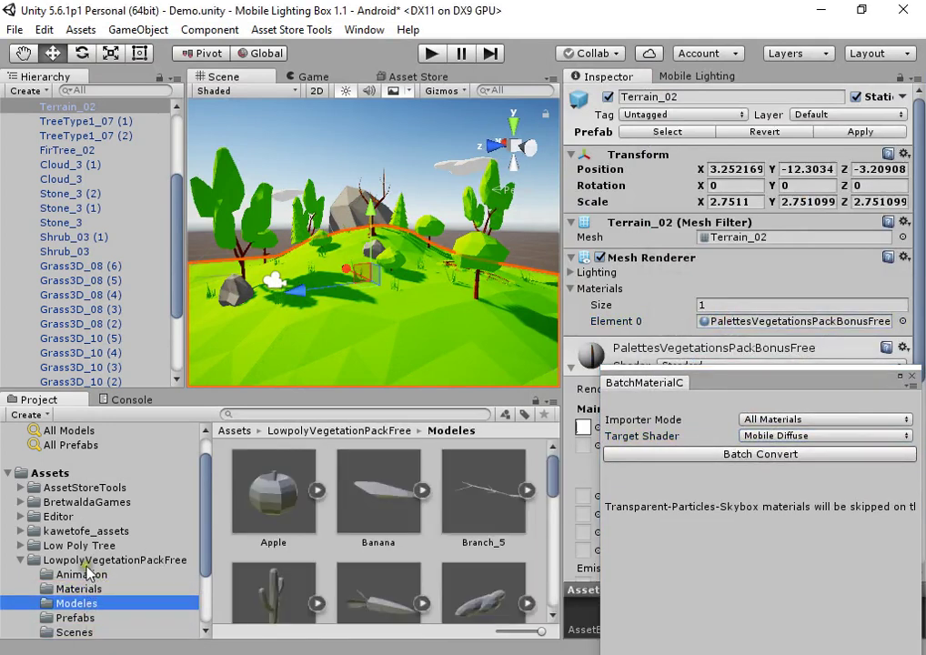
{"action": "left_click", "coordinate": [458, 273]}
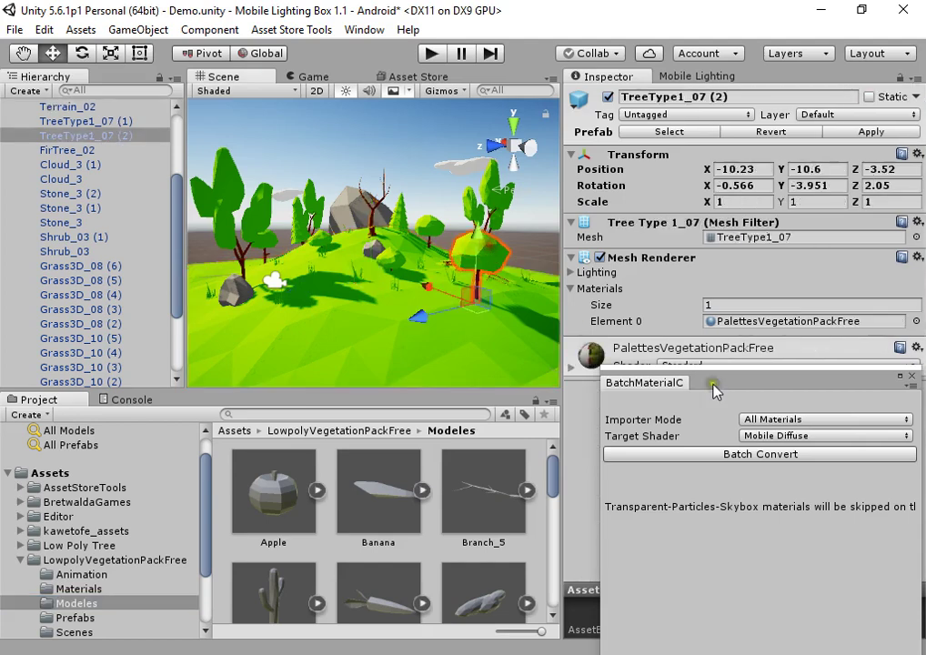
{"action": "left_click", "coordinate": [757, 323]}
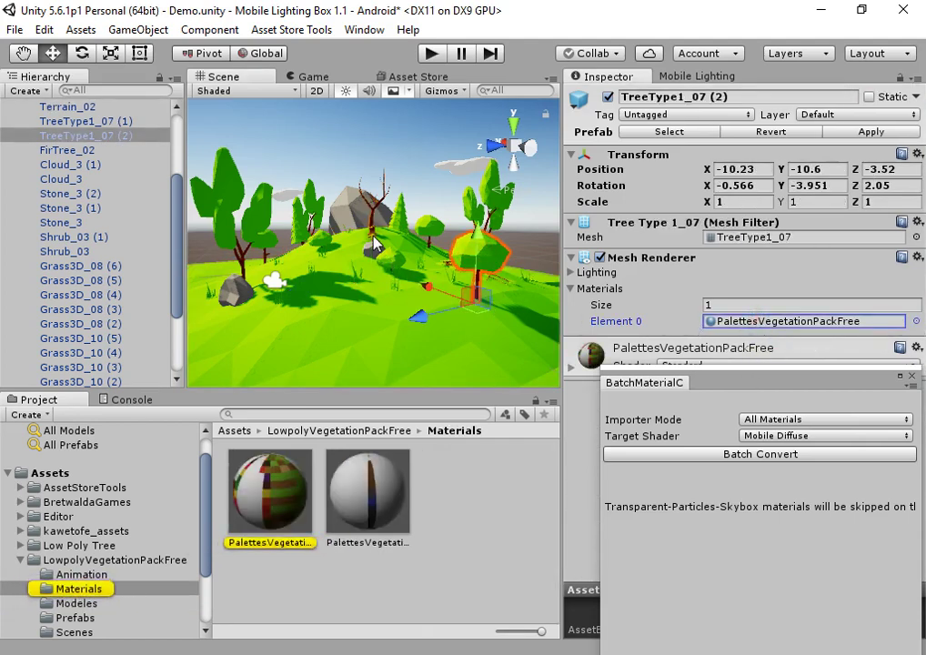
{"action": "left_click", "coordinate": [377, 243]}
{"action": "left_click", "coordinate": [782, 324]}
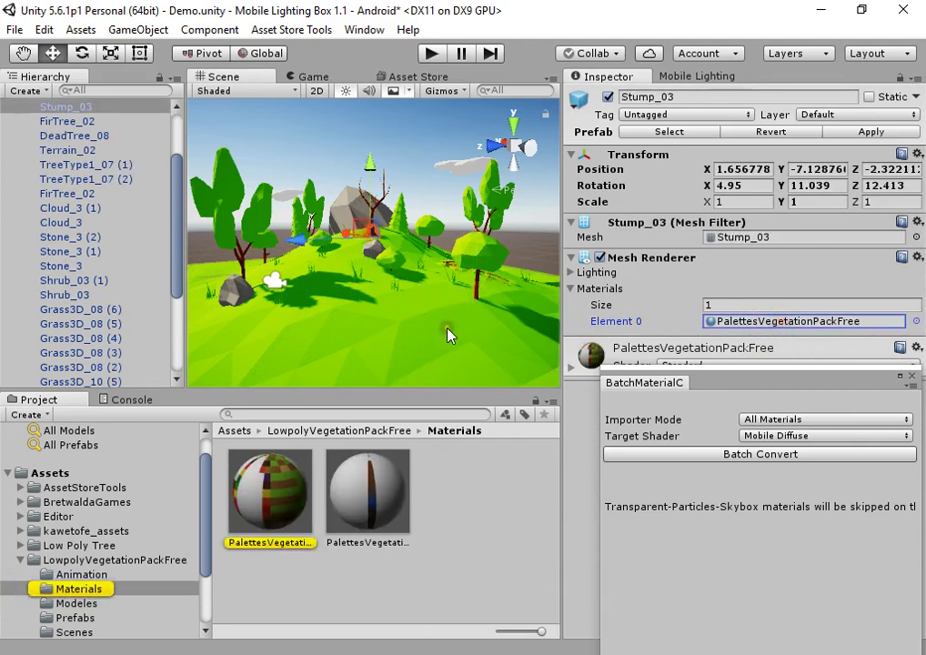
{"action": "left_click", "coordinate": [297, 488]}
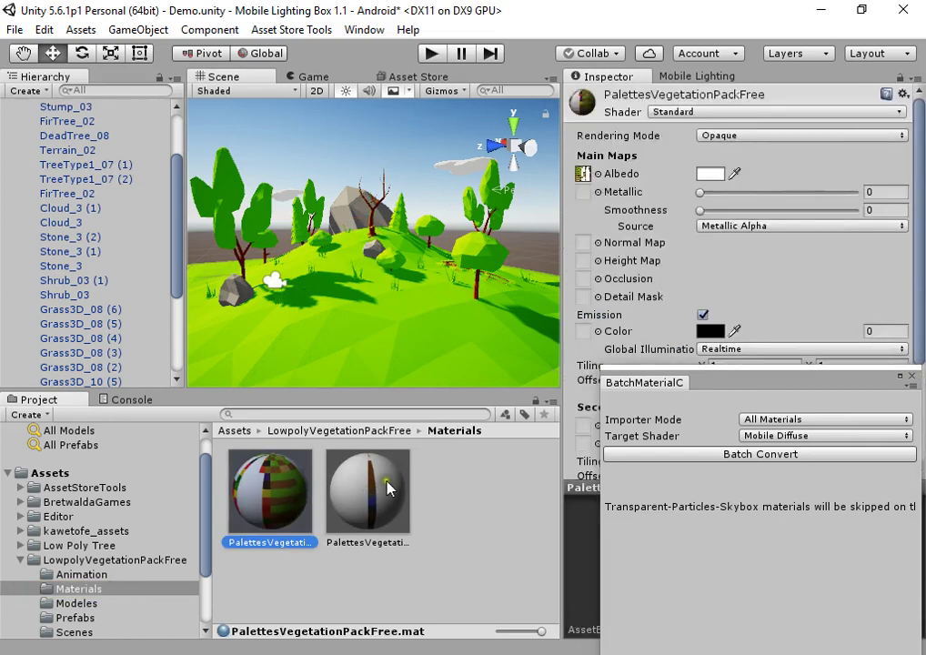
Select the LowpolyVegetationPackFree folder and set the material converter's importer mode to Custom Materials.
{"action": "left_click", "coordinate": [132, 559]}
{"action": "left_click_drag", "start_coordinate": [734, 382], "coordinate": [393, 198]}
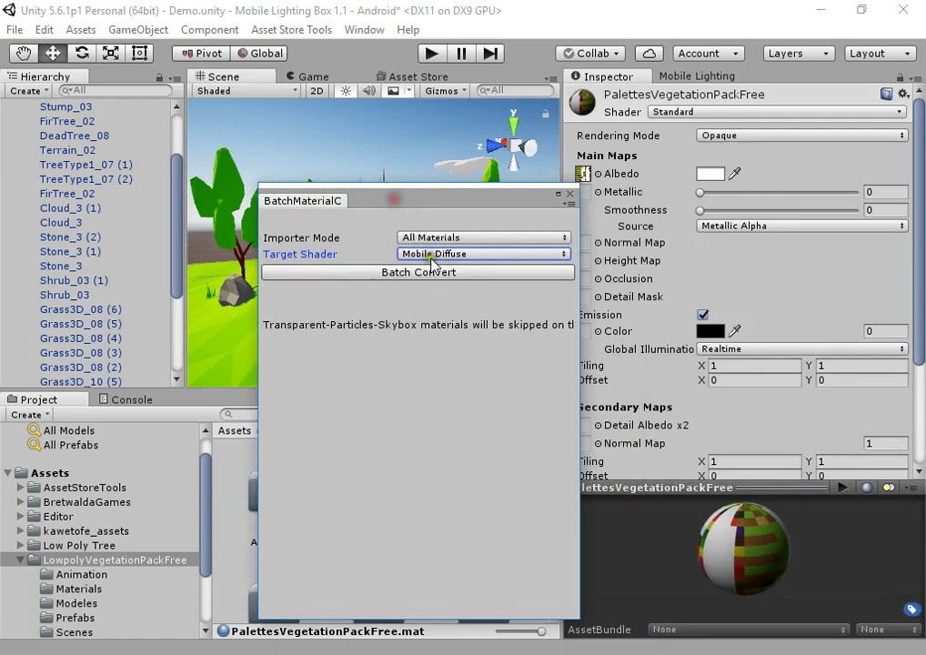
{"action": "left_click", "coordinate": [438, 237]}
{"action": "left_click", "coordinate": [426, 277]}
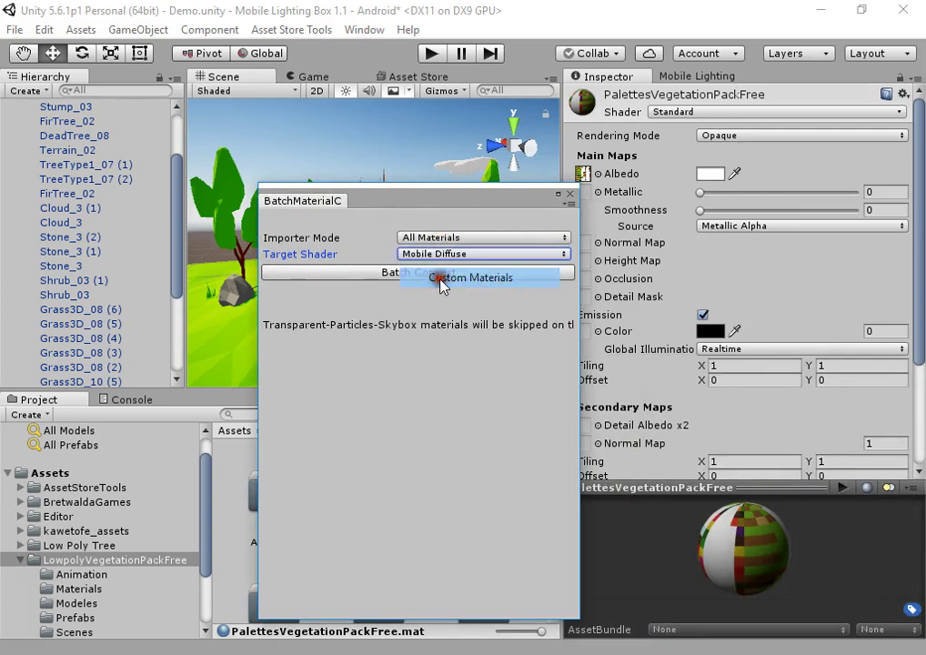
Set the material converter to Custom Materials and add both materials from the pack's Materials folder as conversion targets.
{"action": "left_click", "coordinate": [439, 238]}
{"action": "left_click", "coordinate": [271, 303]}
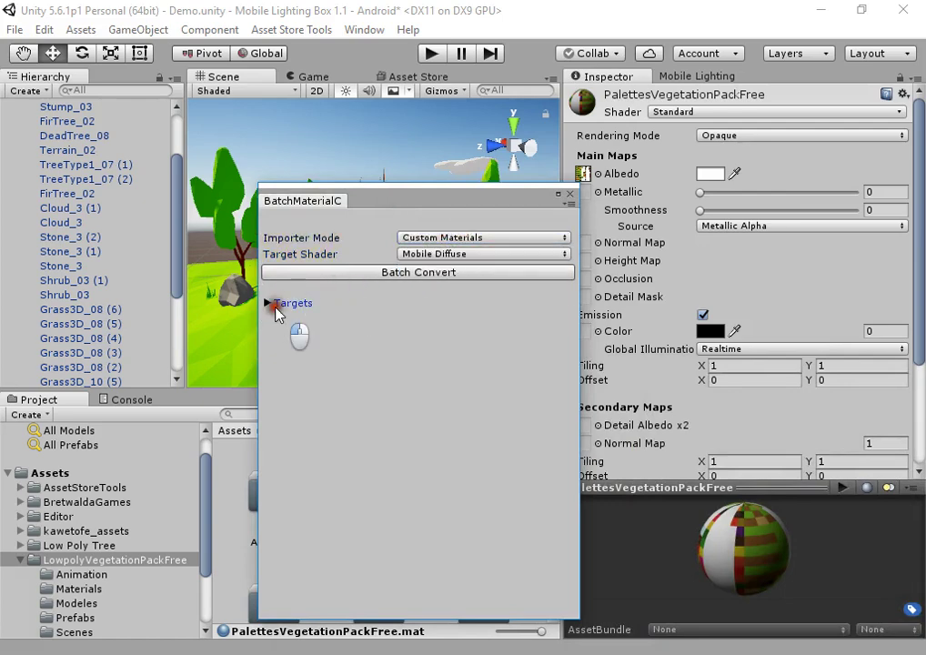
{"action": "left_click", "coordinate": [271, 303]}
{"action": "left_click_drag", "start_coordinate": [347, 198], "coordinate": [712, 248]}
{"action": "left_click", "coordinate": [80, 589]}
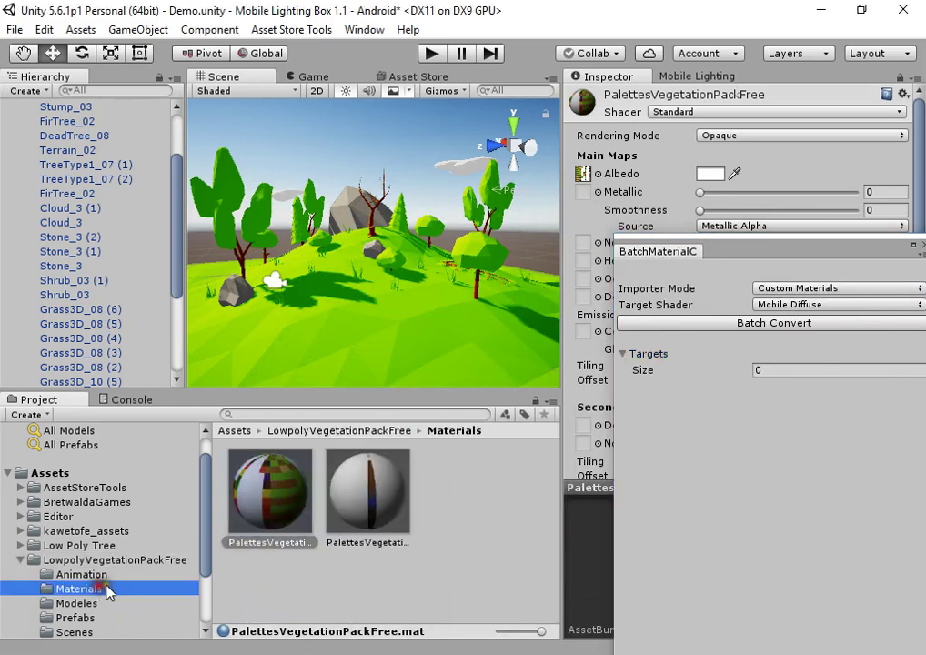
{"action": "left_click", "coordinate": [270, 496]}
{"action": "left_click", "coordinate": [369, 501], "text": "shift"}
{"action": "left_click_drag", "start_coordinate": [369, 500], "coordinate": [727, 355]}
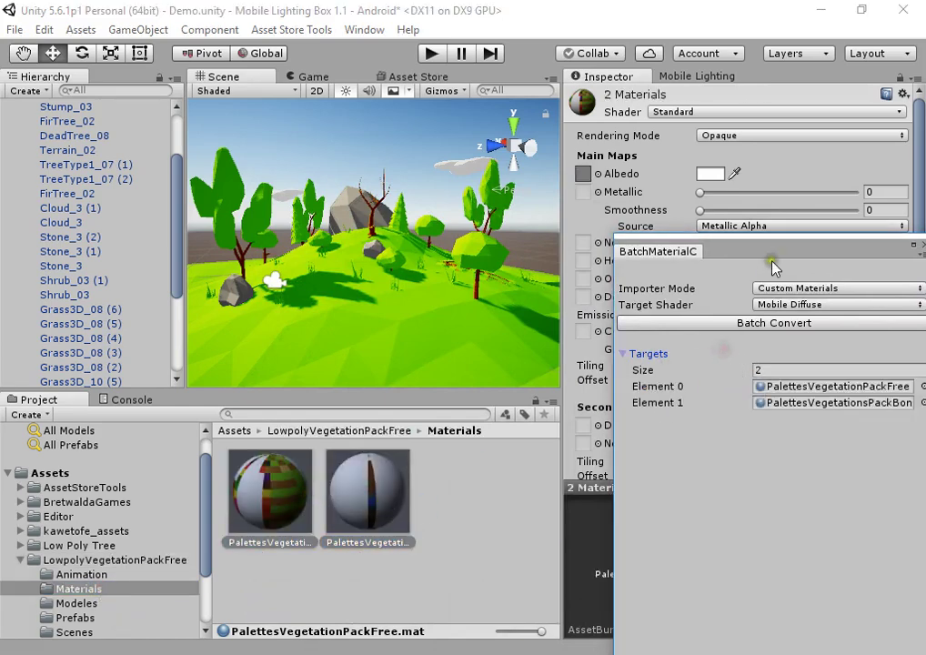
Batch convert the two target materials to Mobile Diffuse and select the terrain to check its shader.
{"action": "left_click_drag", "start_coordinate": [769, 254], "coordinate": [176, 105]}
{"action": "left_click", "coordinate": [221, 180]}
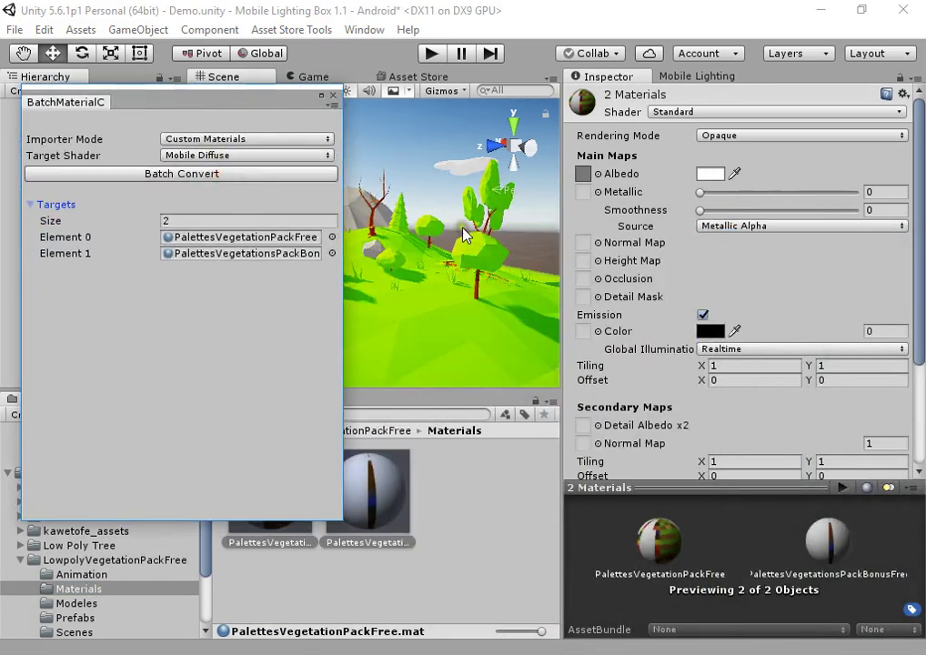
{"action": "left_click", "coordinate": [481, 327]}
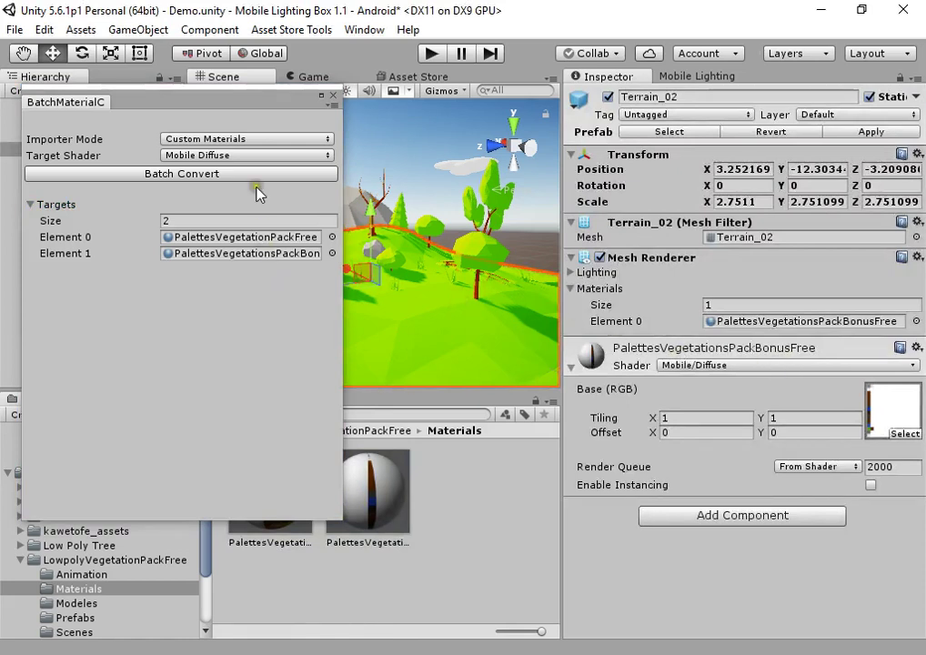
Batch convert the two target materials to Legacy Diffuse, then check the terrain material's main color setting.
{"action": "left_click", "coordinate": [238, 154]}
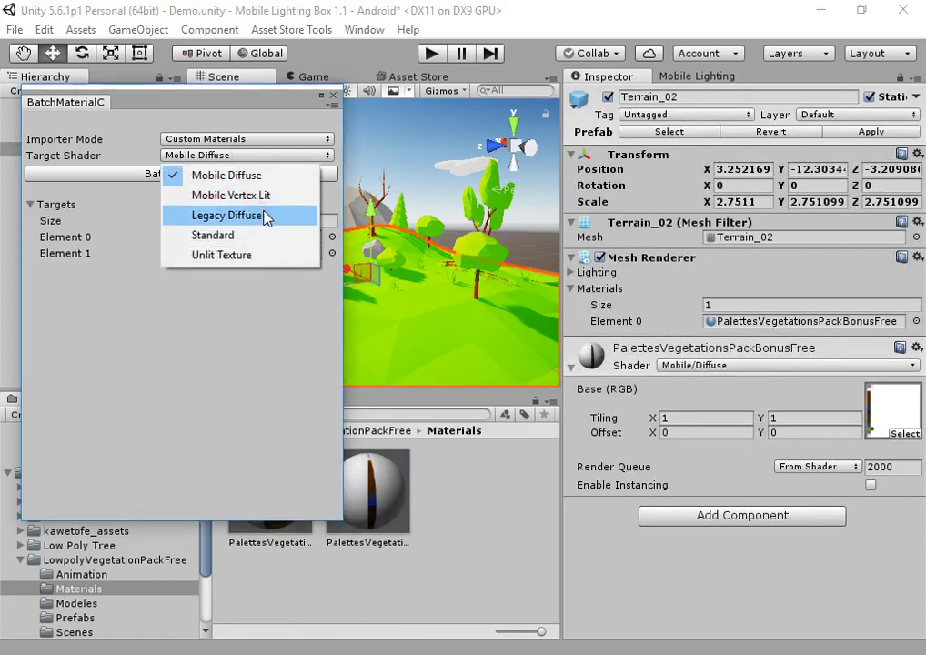
{"action": "left_click", "coordinate": [264, 215]}
{"action": "left_click", "coordinate": [247, 175]}
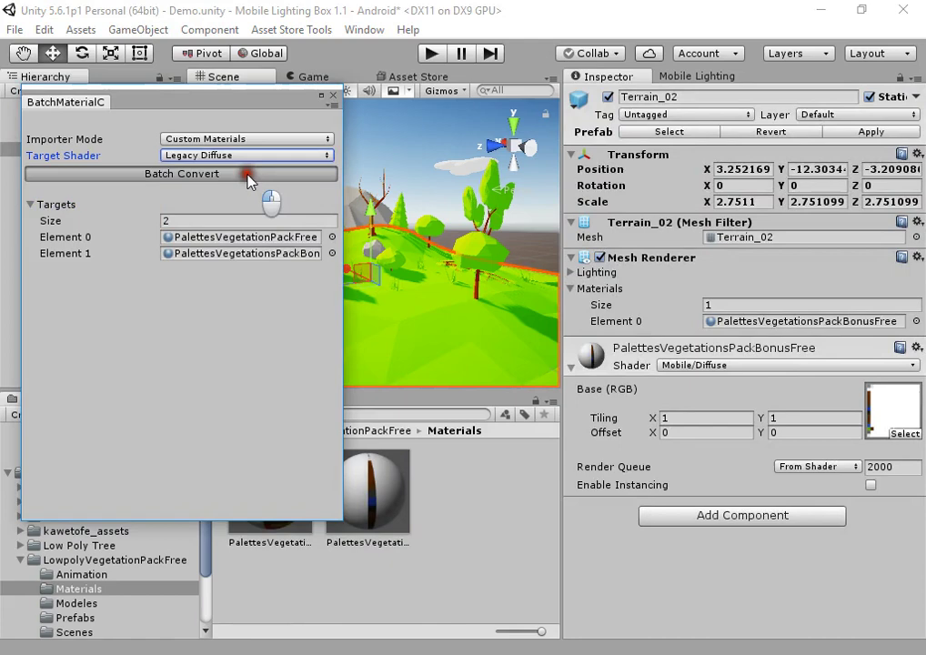
{"action": "left_click", "coordinate": [332, 96]}
{"action": "left_click", "coordinate": [881, 389]}
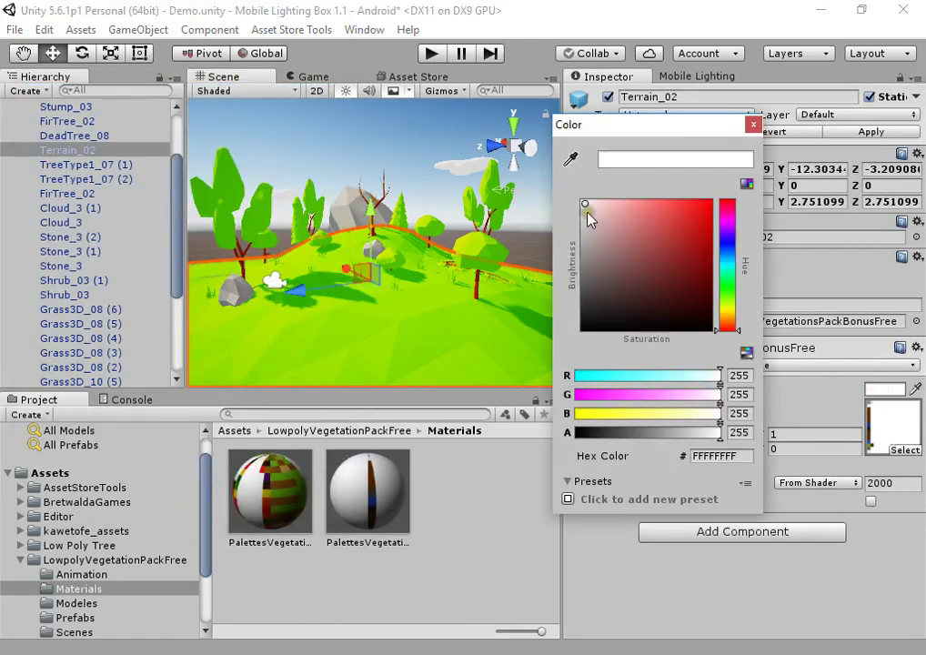
{"action": "left_click", "coordinate": [430, 330]}
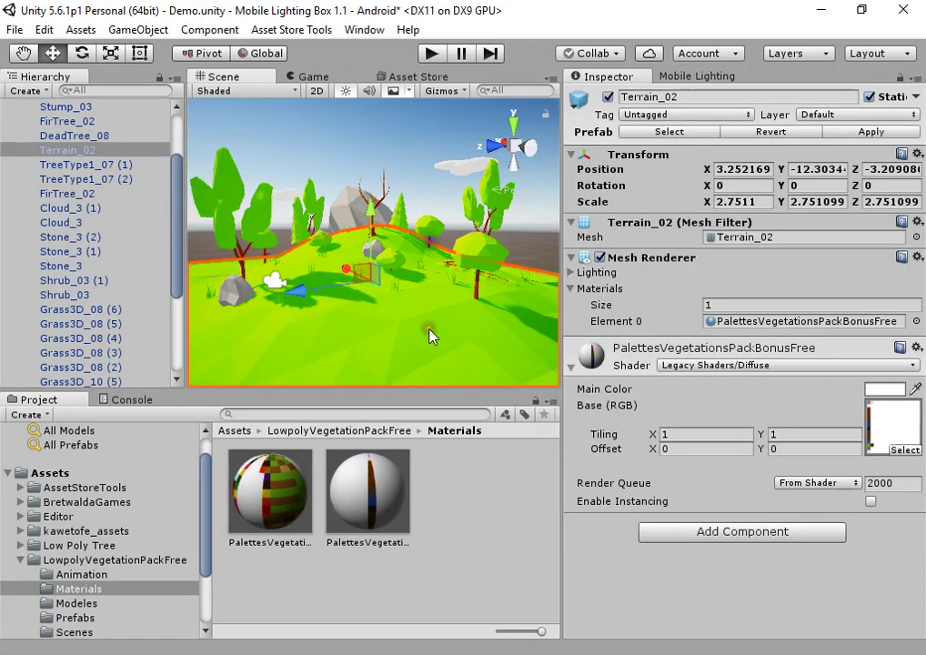
Select all objects in the scene and make them static, including all their child objects.
{"action": "left_click", "coordinate": [726, 80]}
{"action": "left_click", "coordinate": [739, 171]}
{"action": "left_click", "coordinate": [603, 169]}
{"action": "left_click", "coordinate": [123, 268]}
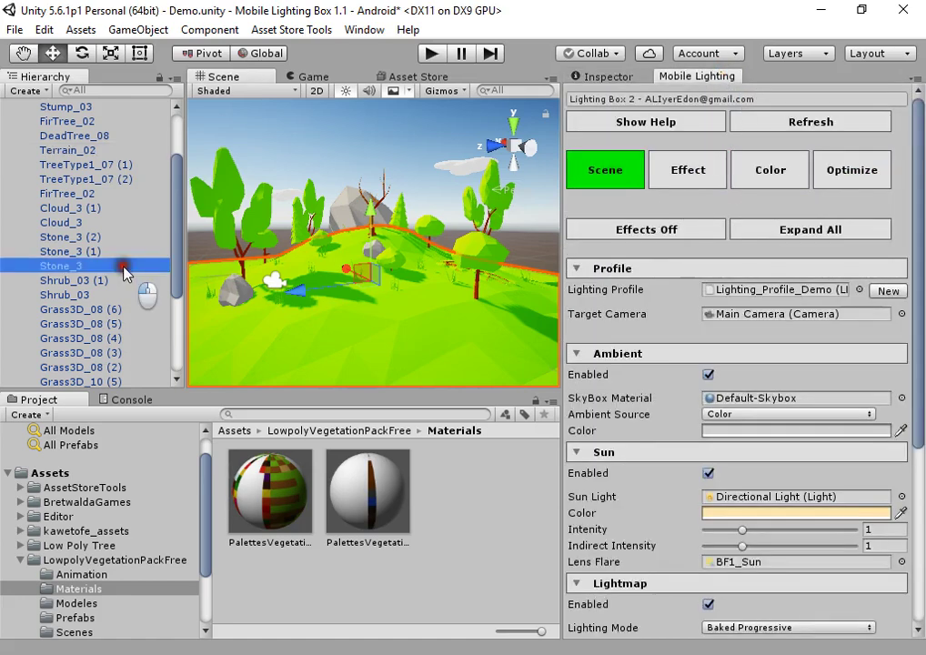
{"action": "key", "text": "ctrl+a"}
{"action": "left_click", "coordinate": [605, 76]}
{"action": "left_click", "coordinate": [870, 97]}
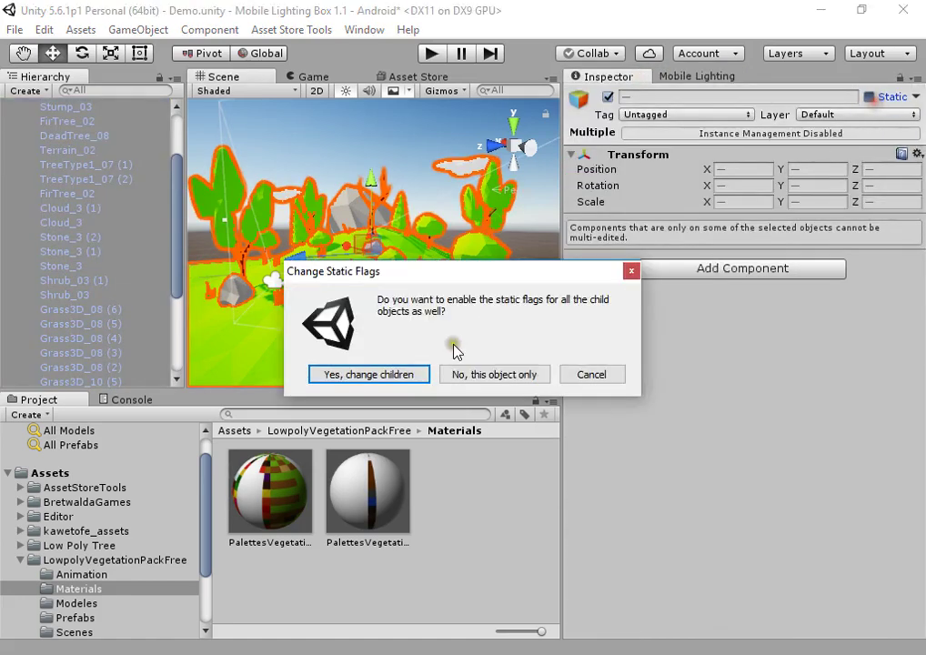
{"action": "left_click", "coordinate": [408, 377]}
Locate the terrain's mesh in the project and examine the import settings of the Terrain_02 model.
{"action": "left_click", "coordinate": [419, 169]}
{"action": "left_click", "coordinate": [395, 290]}
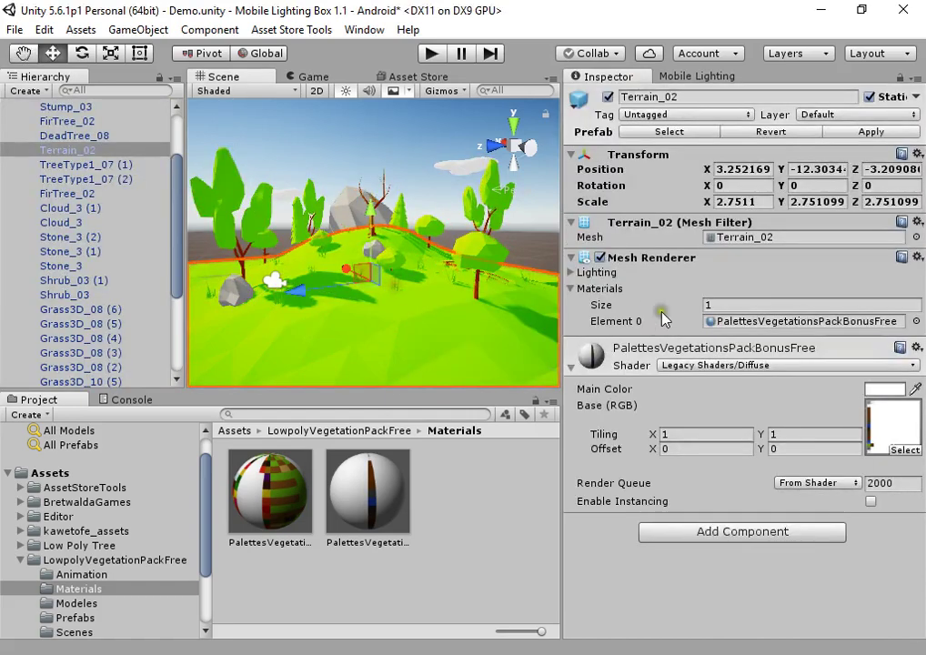
{"action": "left_click", "coordinate": [733, 240]}
{"action": "left_click", "coordinate": [291, 526]}
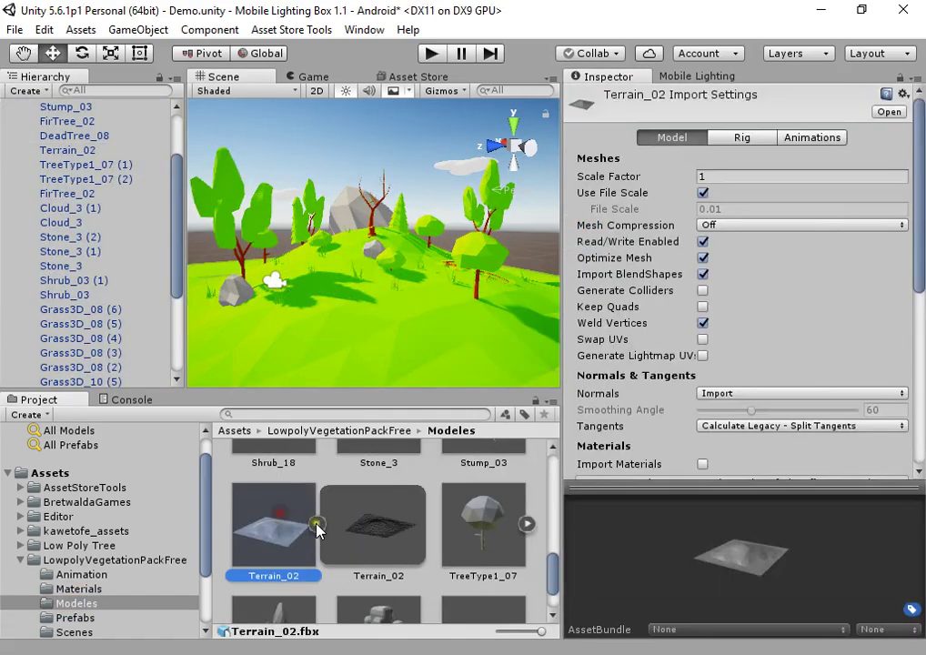
Open the Model Importer from the lighting tool's optimization section and set its importer mode to Custom Models.
{"action": "left_click", "coordinate": [701, 79]}
{"action": "left_click", "coordinate": [714, 172]}
{"action": "left_click", "coordinate": [836, 182]}
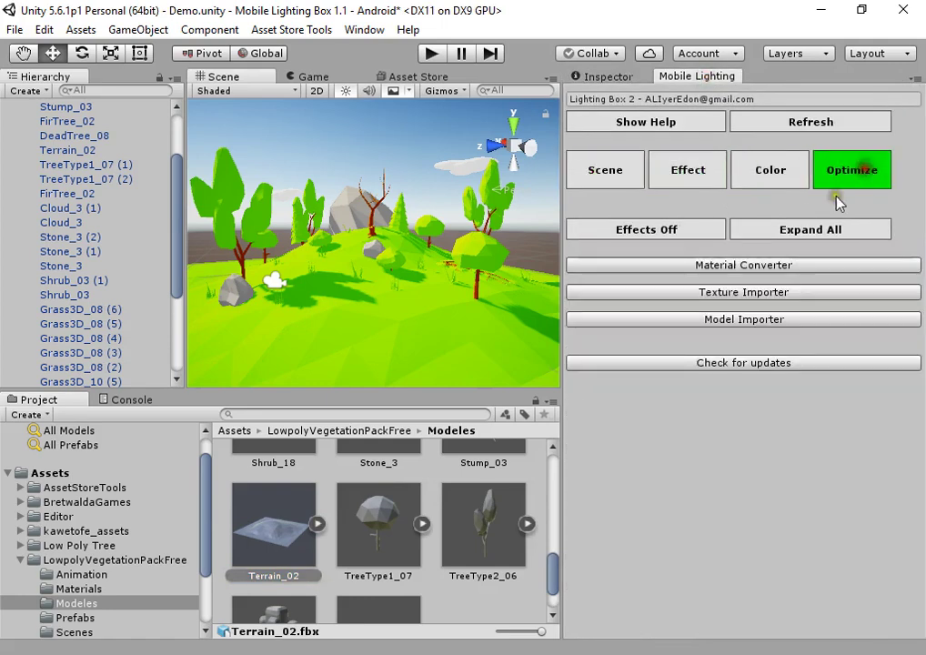
{"action": "left_click", "coordinate": [735, 321]}
{"action": "left_click", "coordinate": [338, 191]}
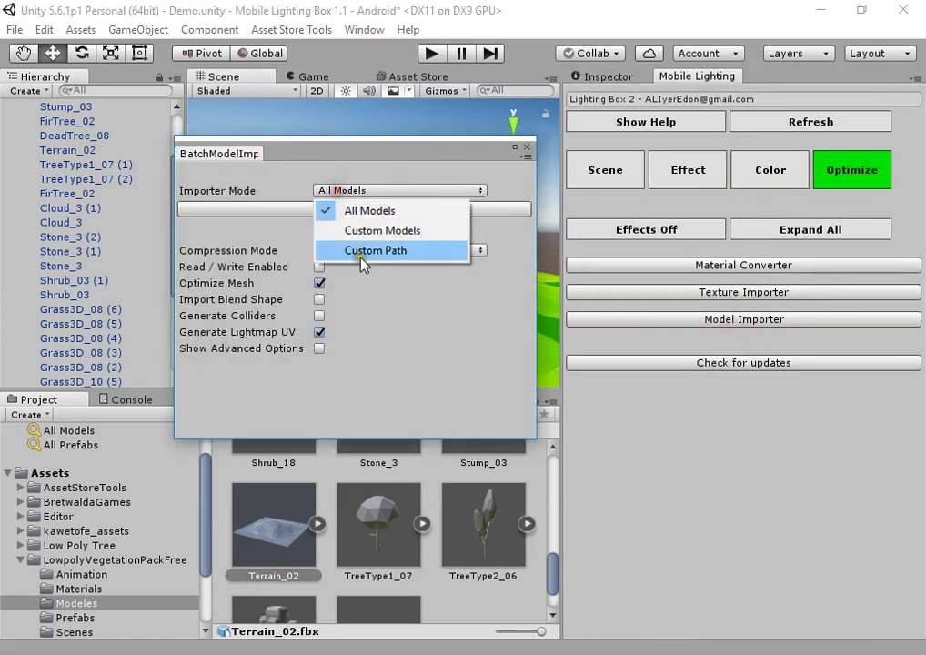
{"action": "left_click", "coordinate": [363, 255]}
{"action": "left_click", "coordinate": [373, 191]}
{"action": "left_click", "coordinate": [363, 230]}
{"action": "left_click_drag", "start_coordinate": [312, 165], "coordinate": [678, 155]}
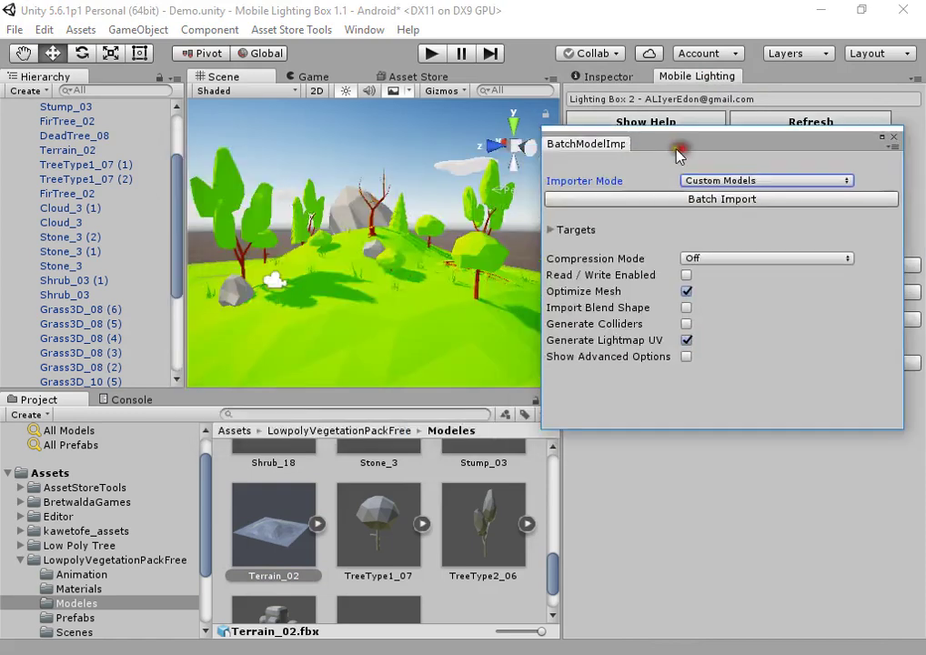
Add all models in the Modeles folder, from Apple to Vine_1, to the Model Importer's targets.
{"action": "left_click", "coordinate": [551, 229]}
{"action": "scroll", "coordinate": [359, 509], "scroll_direction": "up", "scroll_amount": 10}
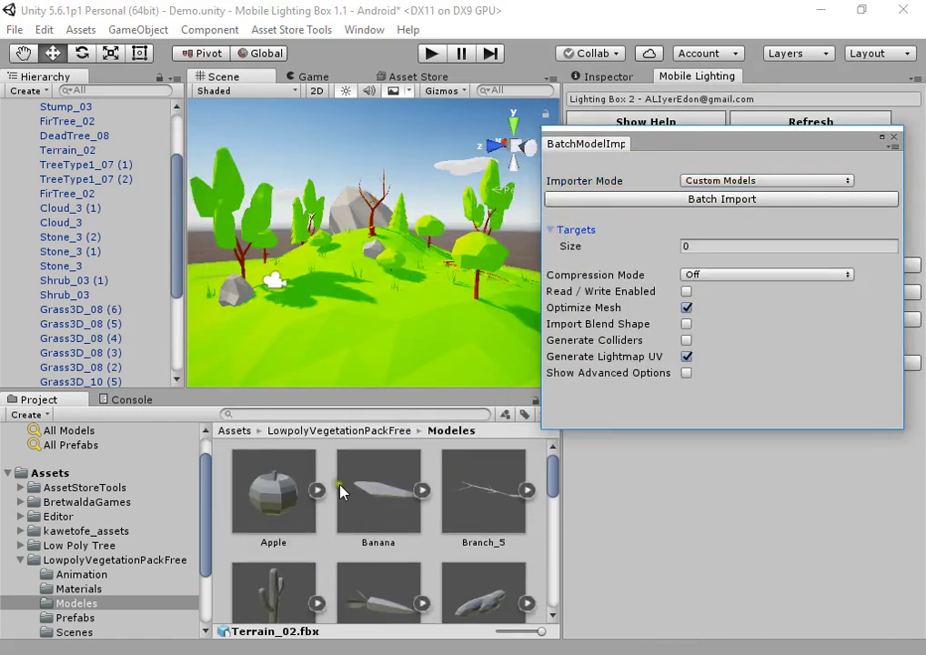
{"action": "left_click", "coordinate": [290, 491]}
{"action": "scroll", "coordinate": [357, 533], "scroll_direction": "down", "scroll_amount": 10}
{"action": "left_click", "coordinate": [378, 564], "text": "shift"}
{"action": "left_click_drag", "start_coordinate": [379, 564], "coordinate": [557, 232]}
{"action": "left_click_drag", "start_coordinate": [675, 142], "coordinate": [592, 87]}
{"action": "left_click", "coordinate": [514, 175]}
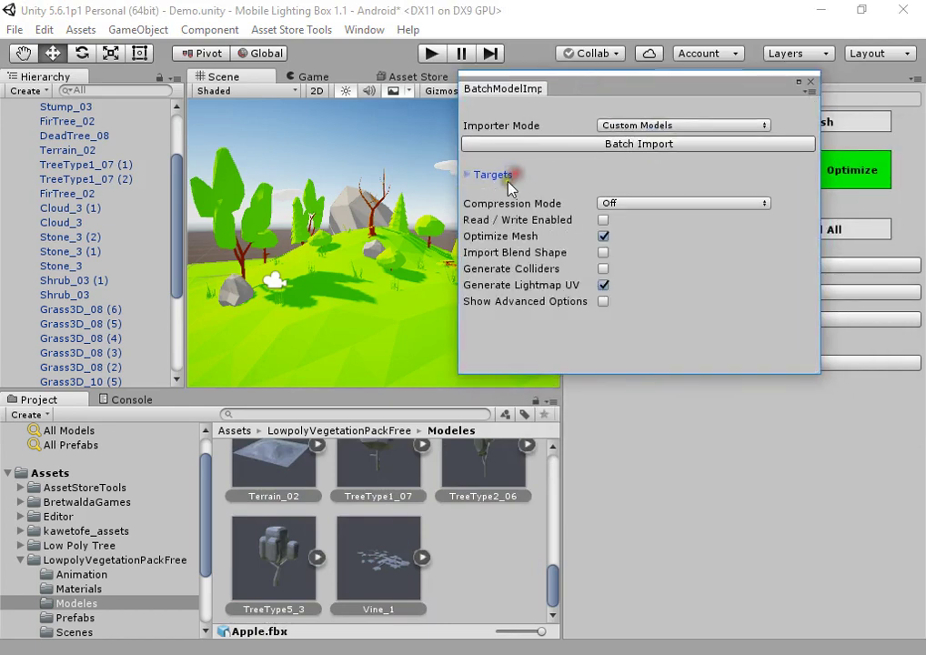
Batch import the target models with compression off, read/write disabled and lightmap UV generation enabled.
{"action": "left_click", "coordinate": [604, 222]}
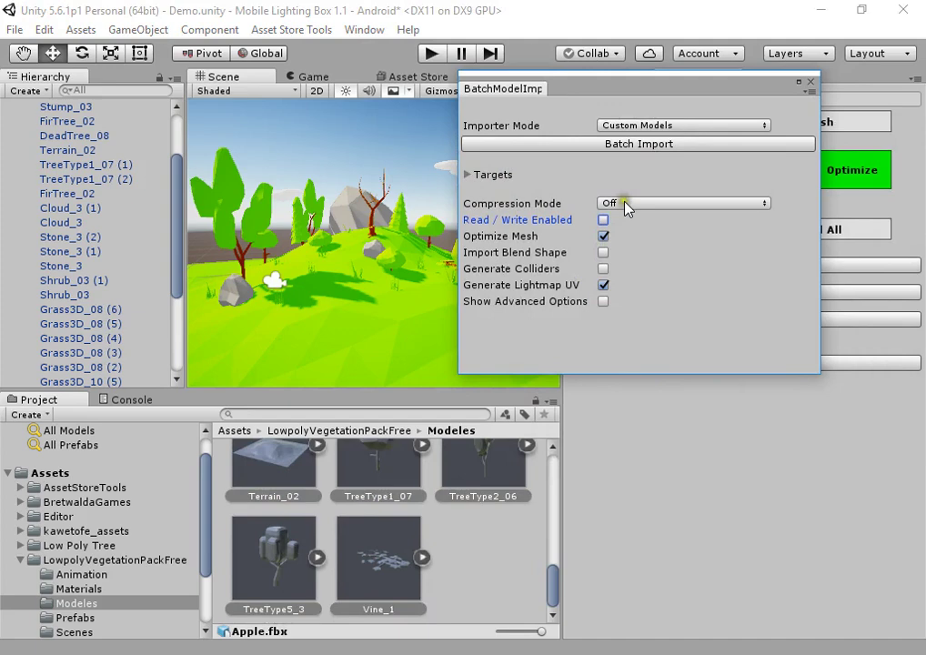
{"action": "left_click_drag", "start_coordinate": [569, 91], "coordinate": [372, 87]}
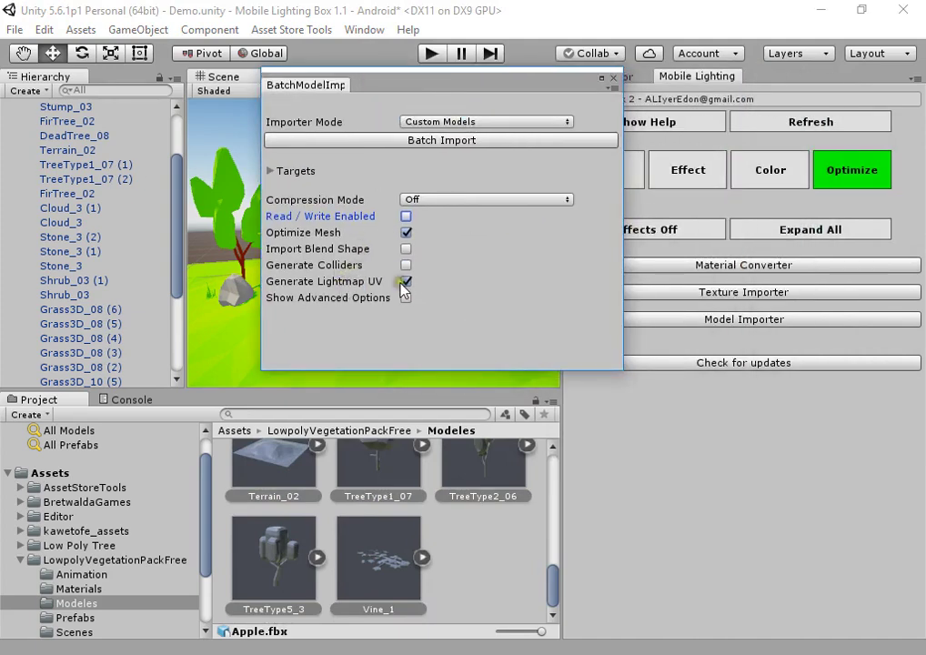
{"action": "left_click", "coordinate": [504, 139]}
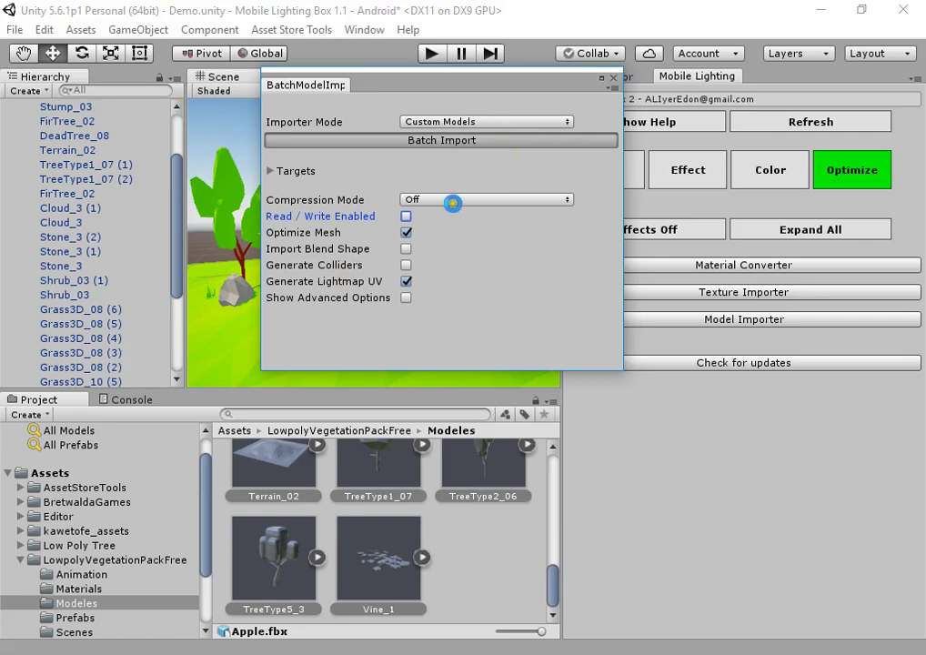
Set the compression mode to High, batch import the target models again and close the Model Importer.
{"action": "left_click", "coordinate": [452, 202]}
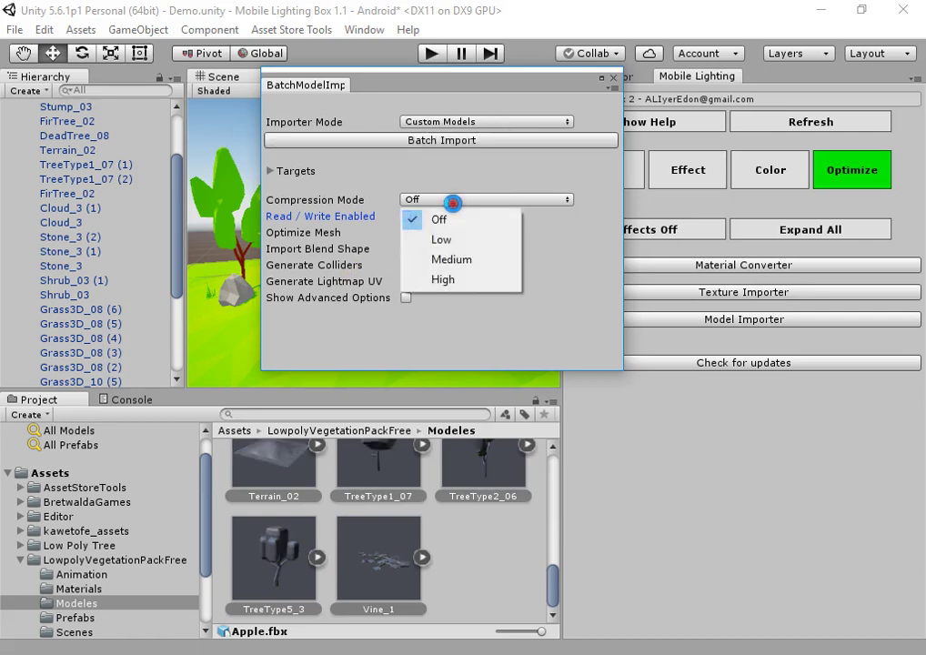
{"action": "left_click", "coordinate": [460, 276]}
{"action": "left_click", "coordinate": [467, 142]}
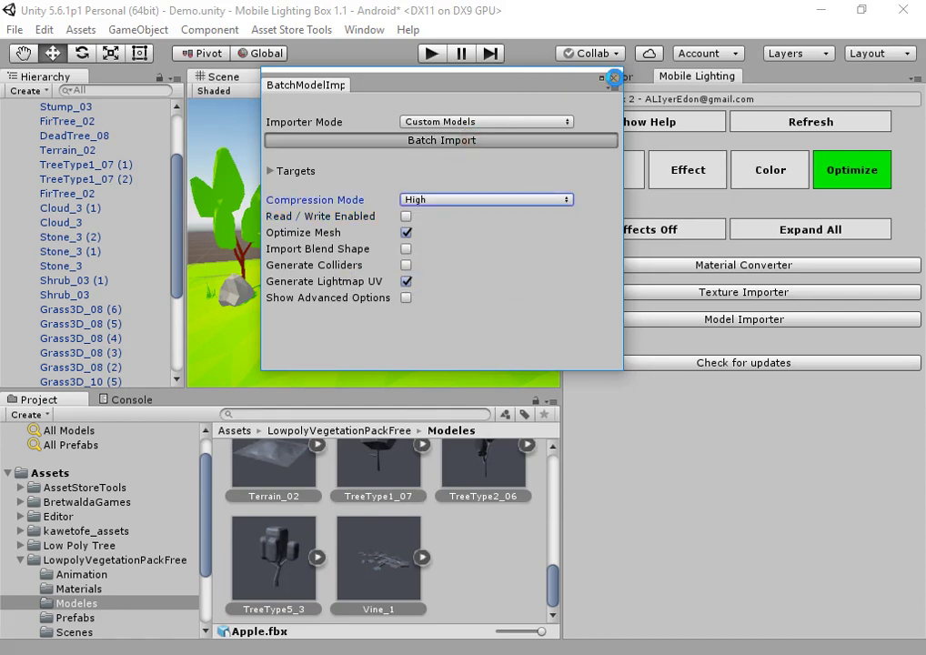
{"action": "left_click", "coordinate": [614, 78]}
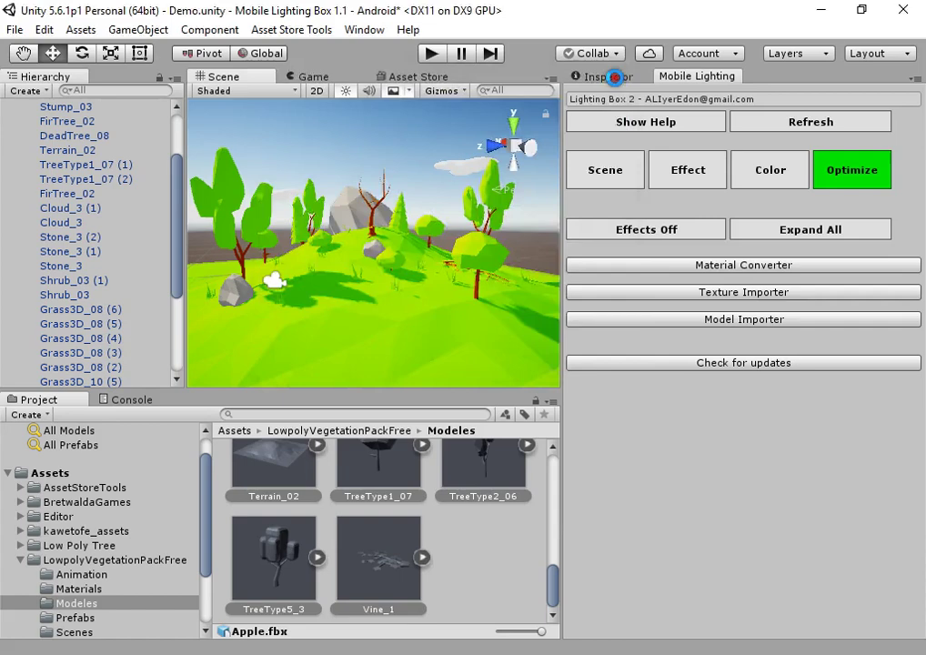
Start baking the scene's lightmap with the lighting tool's current Baked Progressive settings.
{"action": "left_click", "coordinate": [788, 172]}
{"action": "left_click", "coordinate": [688, 170]}
{"action": "left_click", "coordinate": [628, 175]}
{"action": "scroll", "coordinate": [682, 496], "scroll_direction": "down", "scroll_amount": 5}
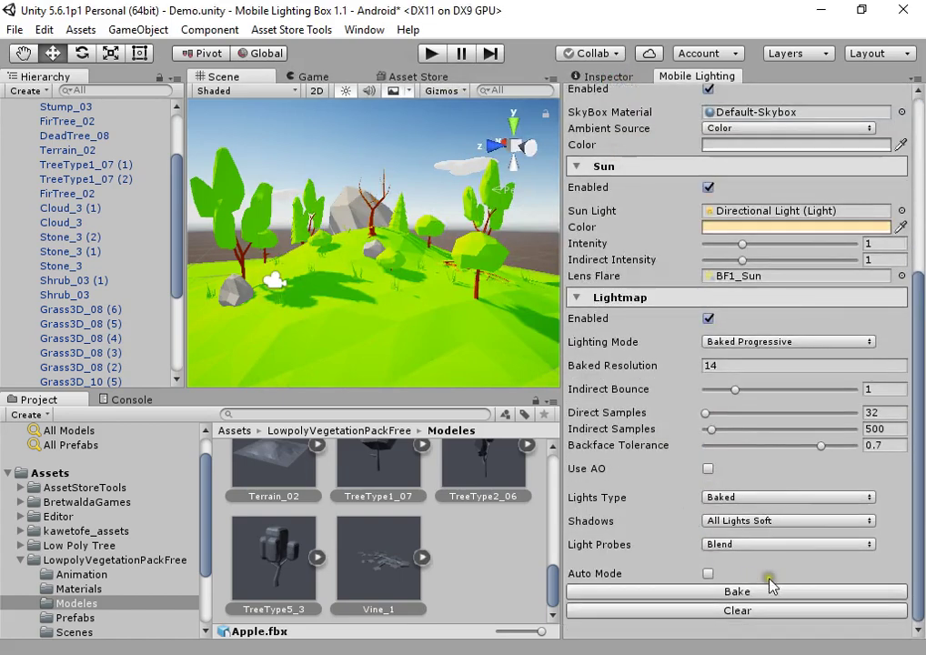
{"action": "left_click", "coordinate": [770, 587]}
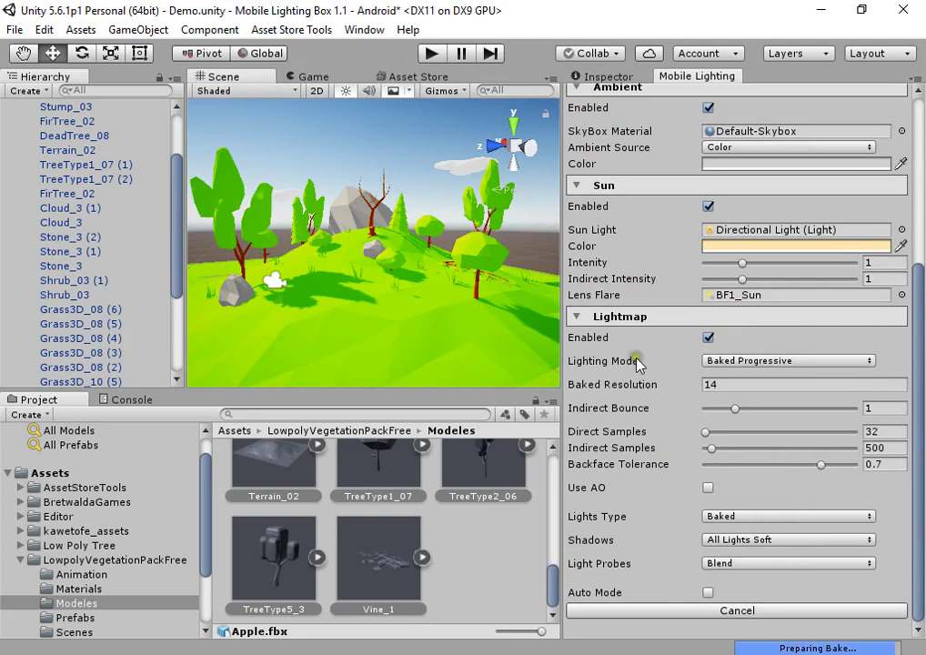
Inspect the terrain's texel density in the Baked Lightmap view and set the baked resolution to 10.
{"action": "left_click", "coordinate": [214, 90]}
{"action": "left_click", "coordinate": [96, 472]}
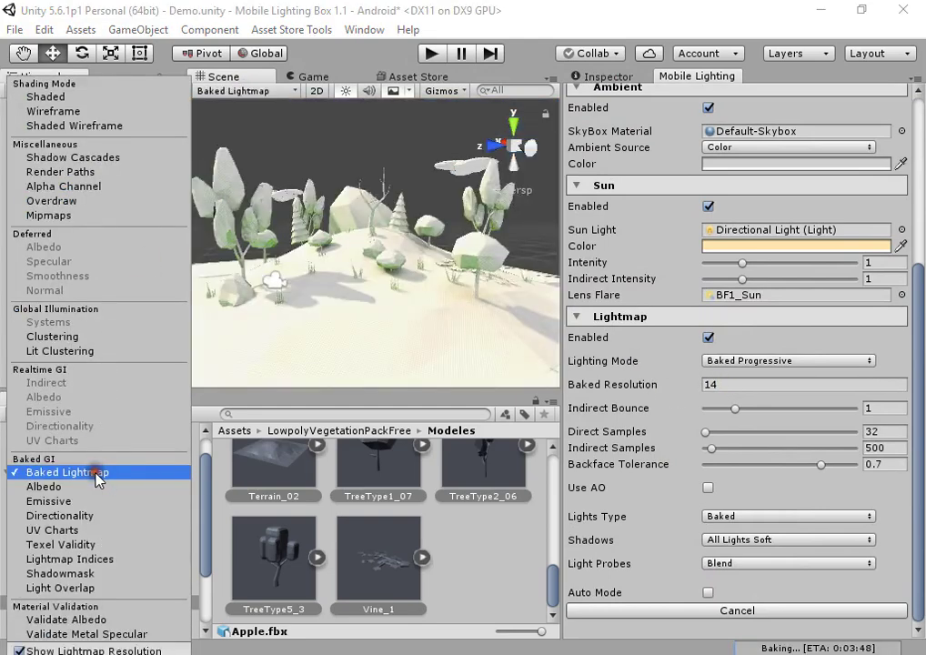
{"action": "right_click_drag", "start_coordinate": [296, 284], "coordinate": [346, 324]}
{"action": "scroll", "coordinate": [346, 324], "scroll_direction": "up", "scroll_amount": 5}
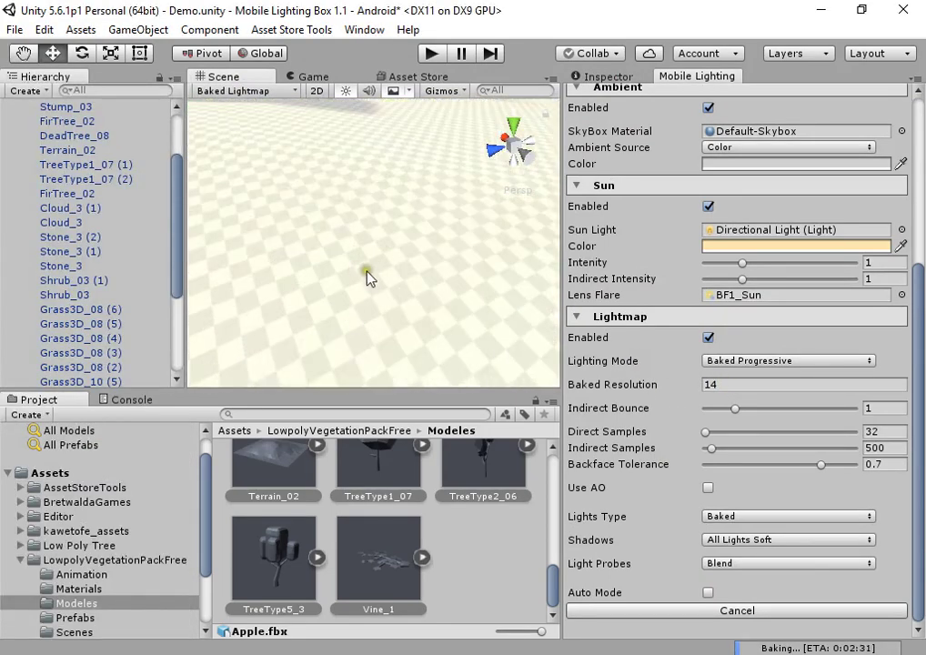
{"action": "left_click", "coordinate": [728, 384]}
{"action": "type", "text": "10"}
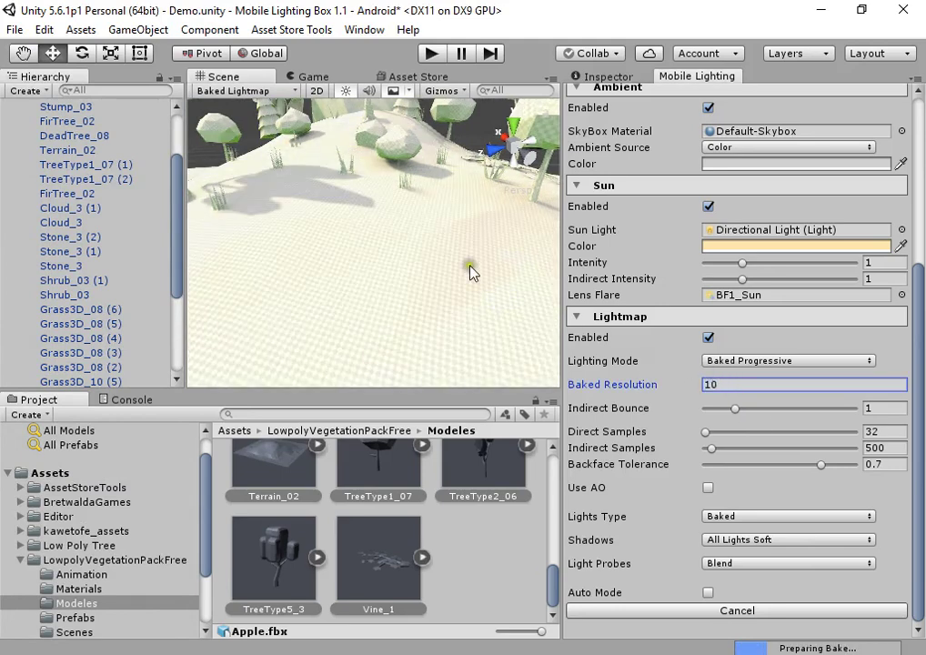
Return the scene view to Shaded and set the lightmap's indirect bounce to 2.
{"action": "left_click", "coordinate": [228, 91]}
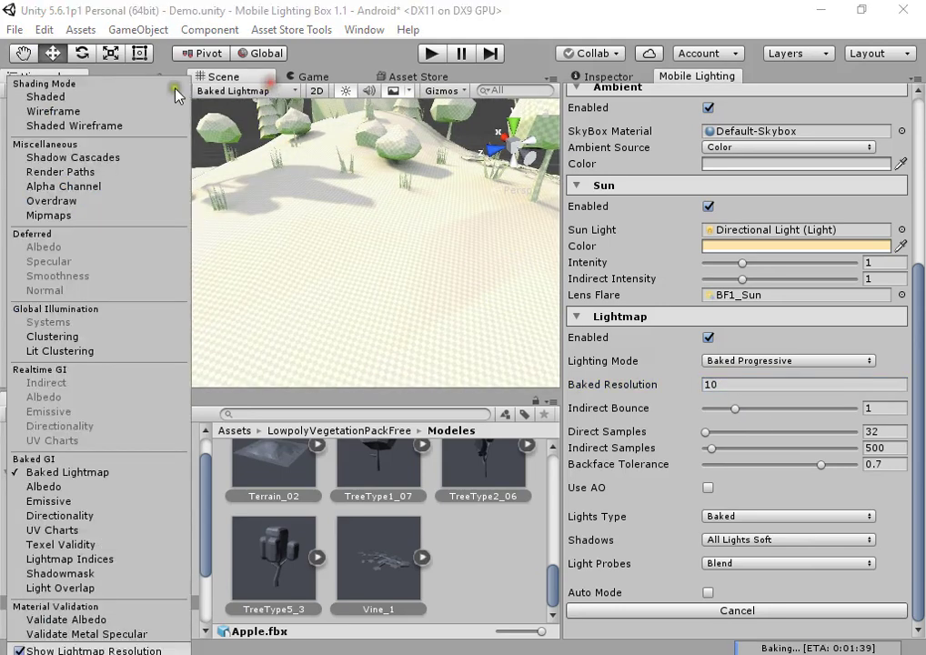
{"action": "left_click", "coordinate": [114, 96]}
{"action": "scroll", "coordinate": [434, 319], "scroll_direction": "down", "scroll_amount": 5}
{"action": "mouse_move", "coordinate": [434, 319]}
{"action": "right_mouse_down"}
{"action": "mouse_move", "coordinate": [375, 271]}
{"action": "mouse_move", "coordinate": [410, 273]}
{"action": "mouse_move", "coordinate": [449, 309]}
{"action": "mouse_move", "coordinate": [446, 301]}
{"action": "right_mouse_up"}
{"action": "left_click", "coordinate": [883, 409]}
{"action": "type", "text": "2"}
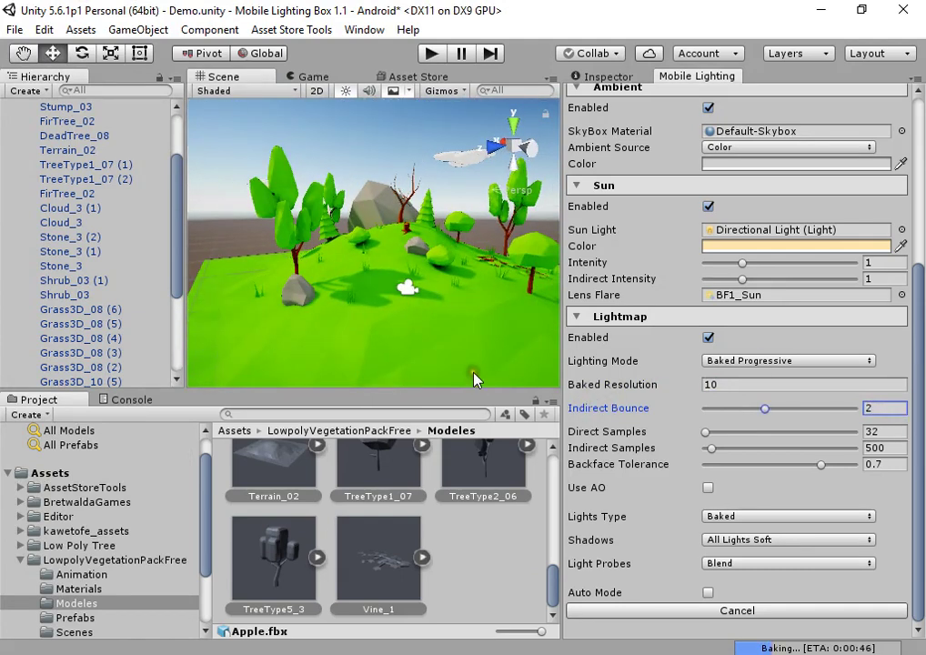
Set the color grading gamma to 0.439.
{"action": "right_click_drag", "start_coordinate": [391, 327], "coordinate": [437, 312]}
{"action": "scroll", "coordinate": [682, 223], "scroll_direction": "up", "scroll_amount": 5}
{"action": "left_click", "coordinate": [689, 170]}
{"action": "left_click", "coordinate": [771, 172]}
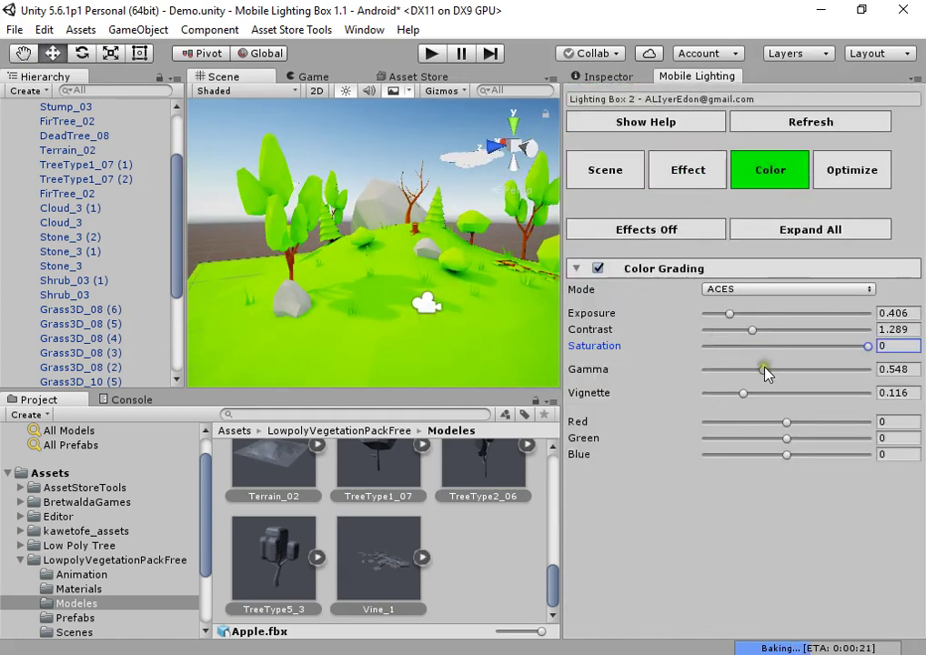
{"action": "left_click_drag", "start_coordinate": [765, 374], "coordinate": [737, 374]}
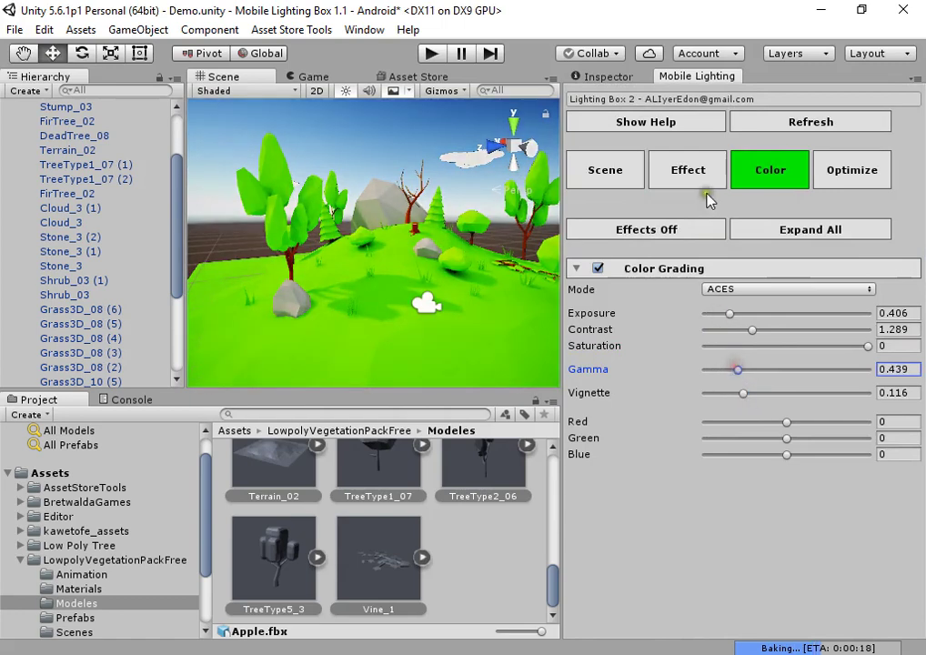
Set the sun's intensity to 1.7 in the lighting tool's scene settings.
{"action": "left_click", "coordinate": [657, 180]}
{"action": "left_click", "coordinate": [622, 181]}
{"action": "scroll", "coordinate": [776, 382], "scroll_direction": "down", "scroll_amount": 5}
{"action": "left_click", "coordinate": [882, 315]}
{"action": "type", "text": "1.7"}
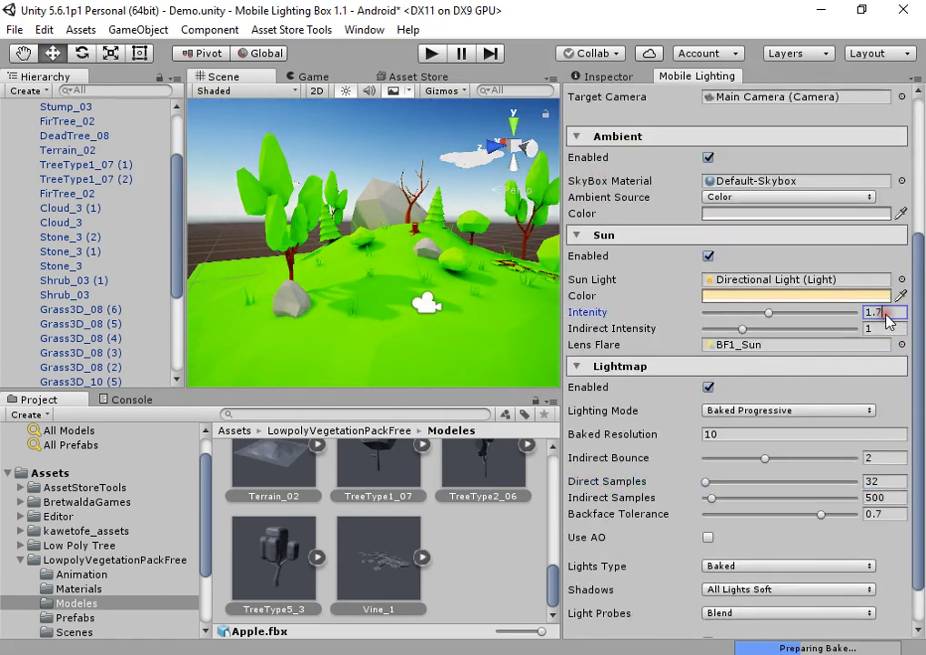
{"action": "scroll", "coordinate": [854, 362], "scroll_direction": "down", "scroll_amount": 2}
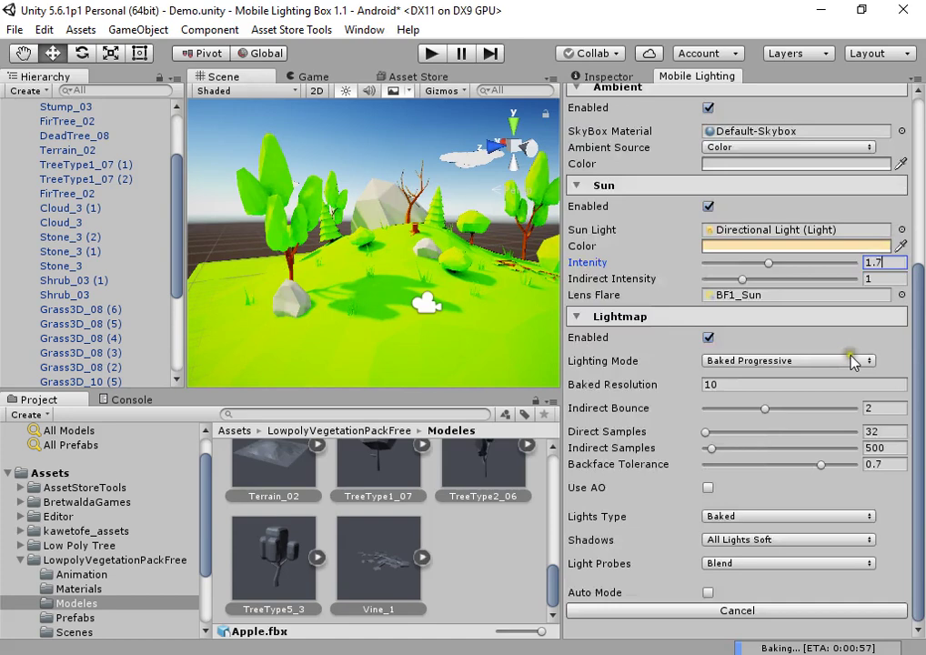
Try lightmap indirect bounce values of 1.3, 1.7 and 1.
{"action": "left_click", "coordinate": [884, 410]}
{"action": "type", "text": "1.3"}
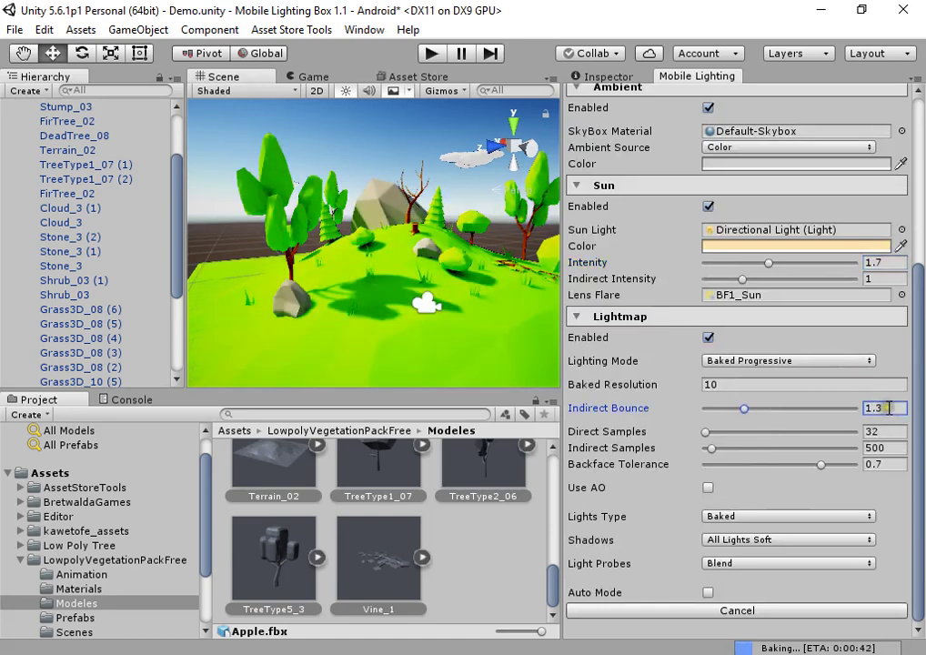
{"action": "left_click_drag", "start_coordinate": [893, 411], "coordinate": [795, 403]}
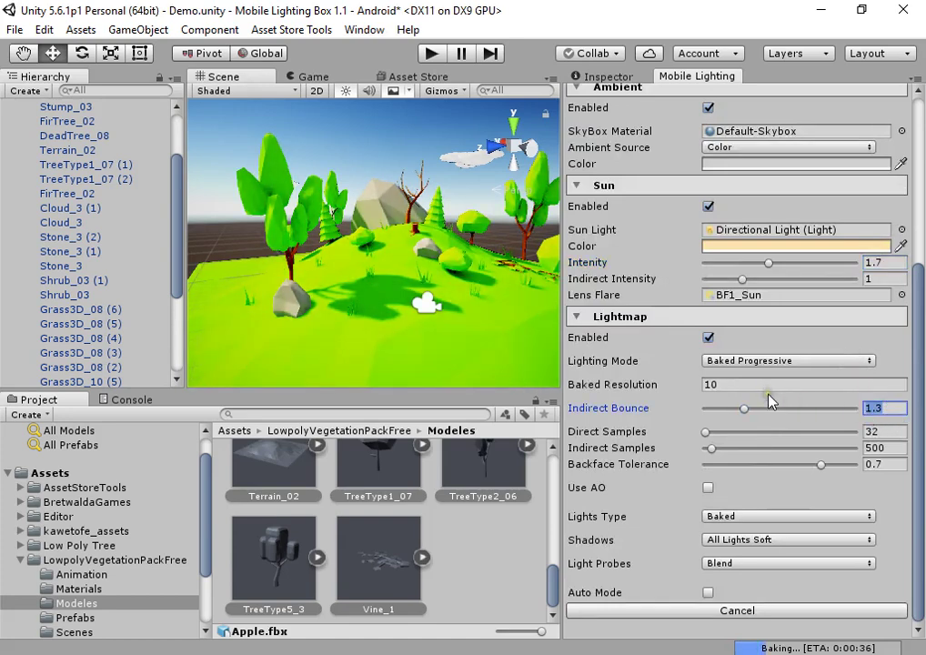
{"action": "type", "text": "1.7"}
{"action": "left_click", "coordinate": [894, 407]}
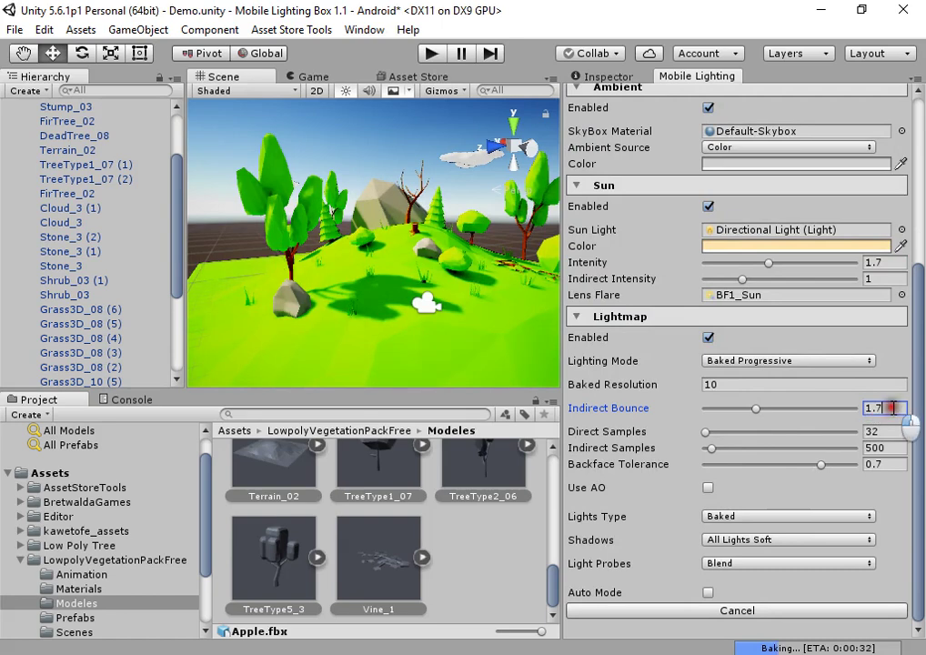
{"action": "left_click_drag", "start_coordinate": [894, 407], "coordinate": [784, 405]}
{"action": "type", "text": "1"}
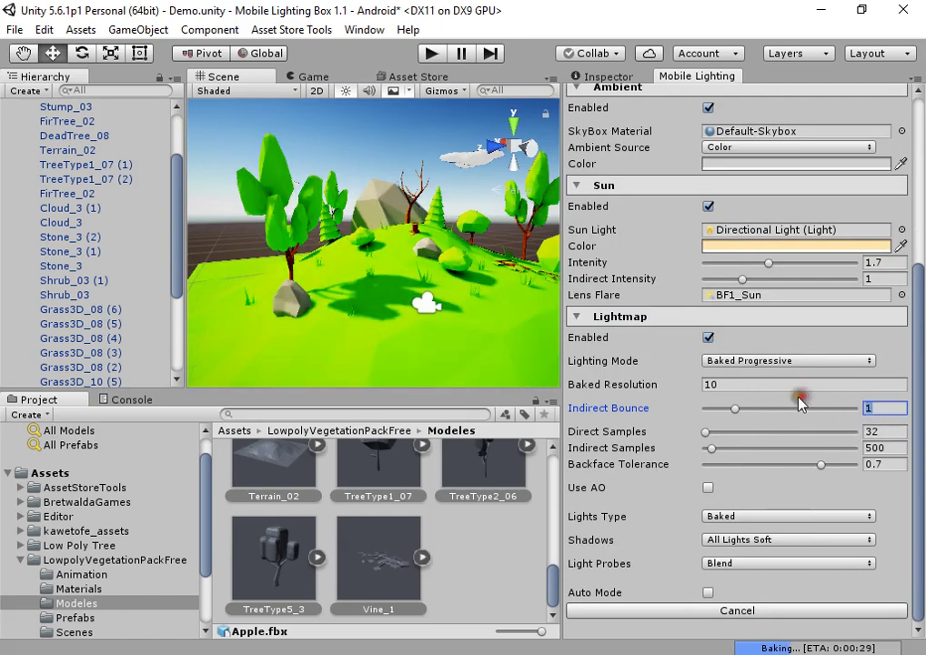
{"action": "left_click", "coordinate": [709, 385]}
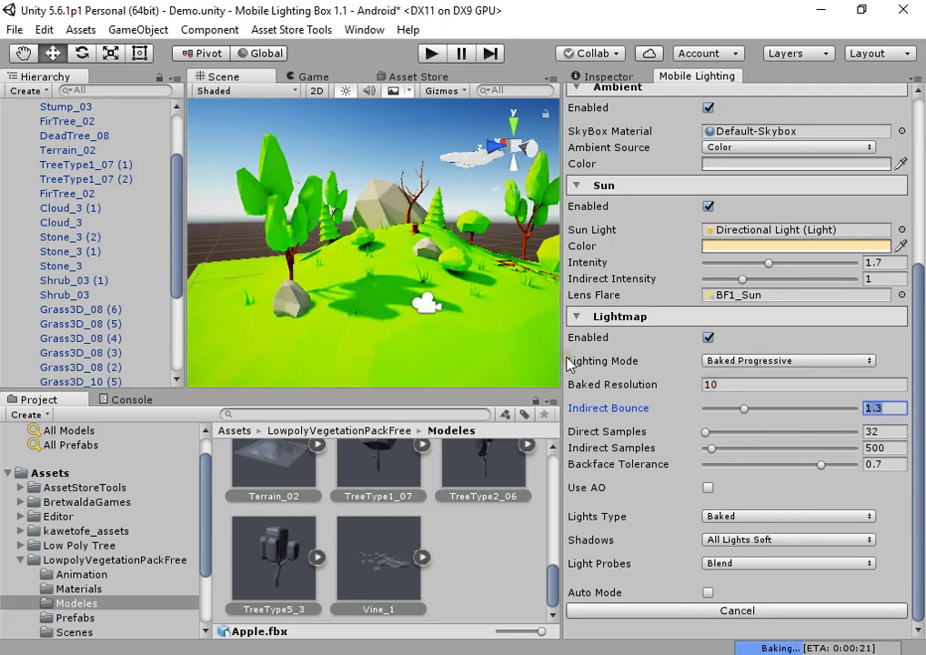
Set the lightmap's indirect bounce to 1.3.
{"action": "left_click_drag", "start_coordinate": [897, 409], "coordinate": [850, 411]}
{"action": "type", "text": "1.3"}
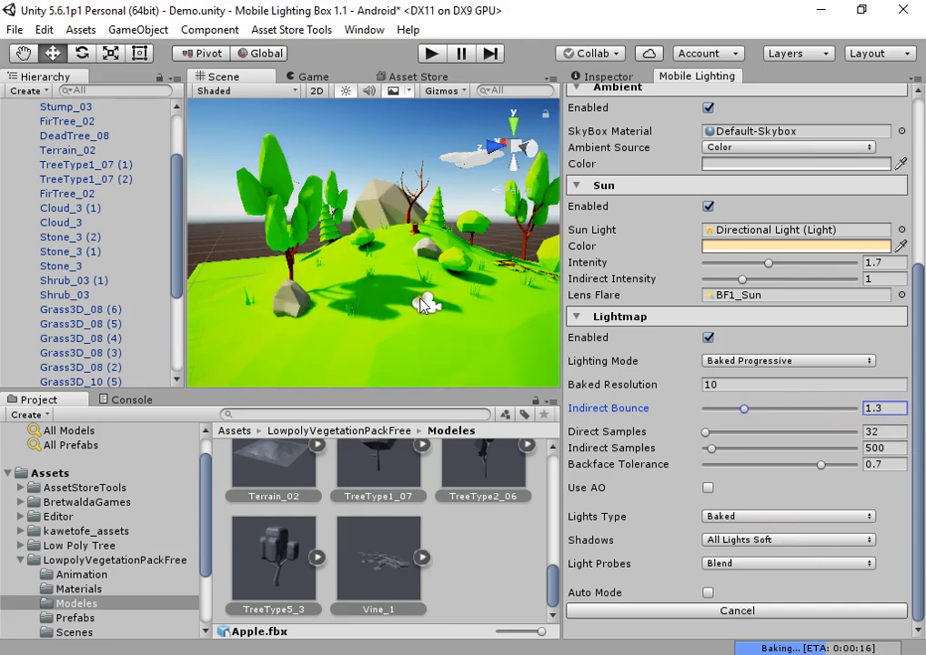
{"action": "right_click_drag", "start_coordinate": [421, 305], "coordinate": [440, 314]}
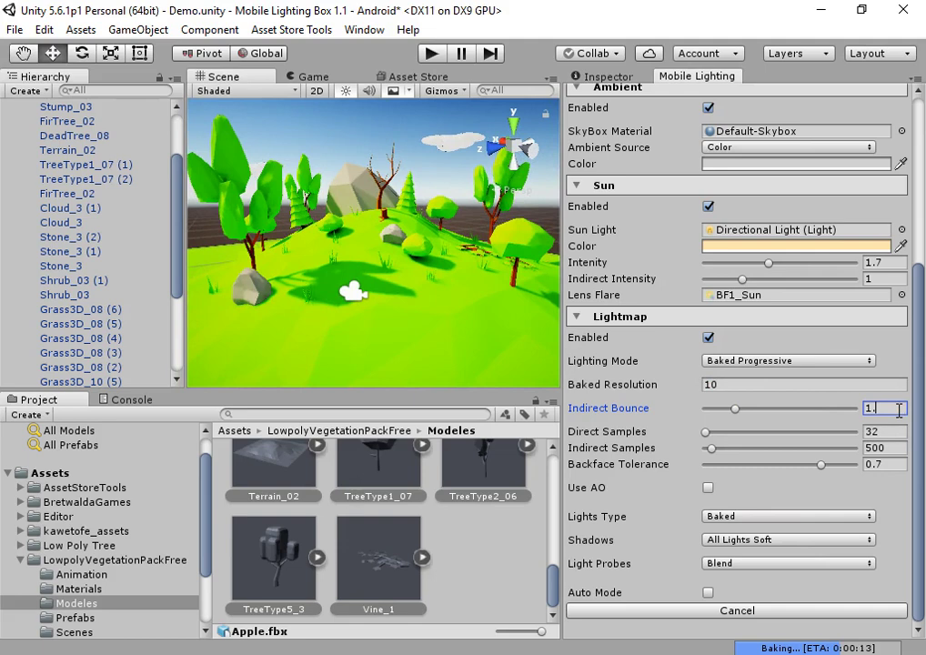
{"action": "type", "text": "3"}
Select the Directional Light assigned as the sun and rotate it to change the direction of the shadows.
{"action": "scroll", "coordinate": [89, 176], "scroll_direction": "up", "scroll_amount": 3}
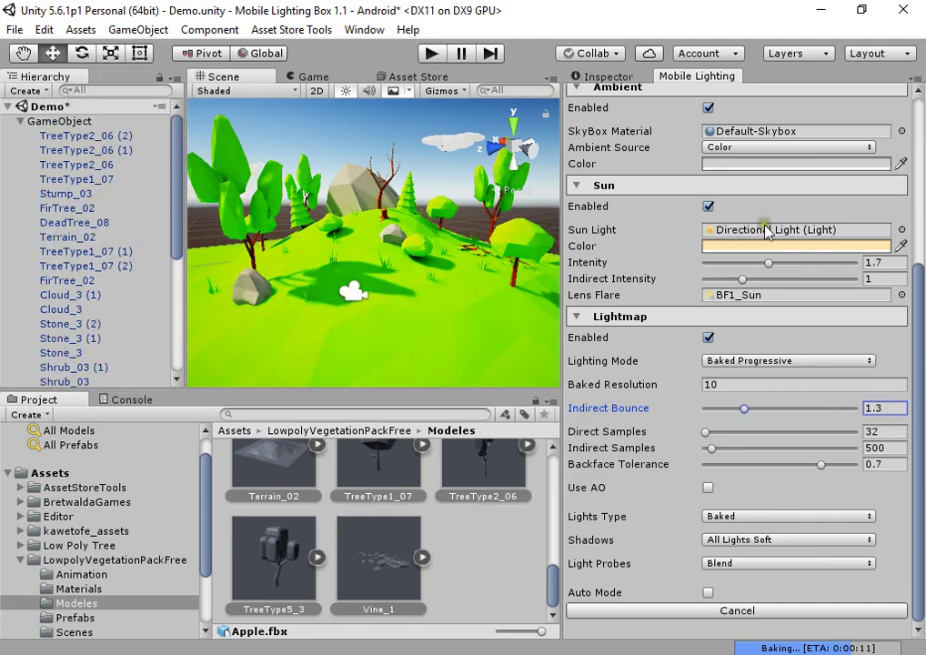
{"action": "double_click", "coordinate": [735, 229]}
{"action": "right_click", "coordinate": [331, 264]}
{"action": "key", "text": "e"}
{"action": "left_click_drag", "start_coordinate": [324, 253], "coordinate": [300, 258]}
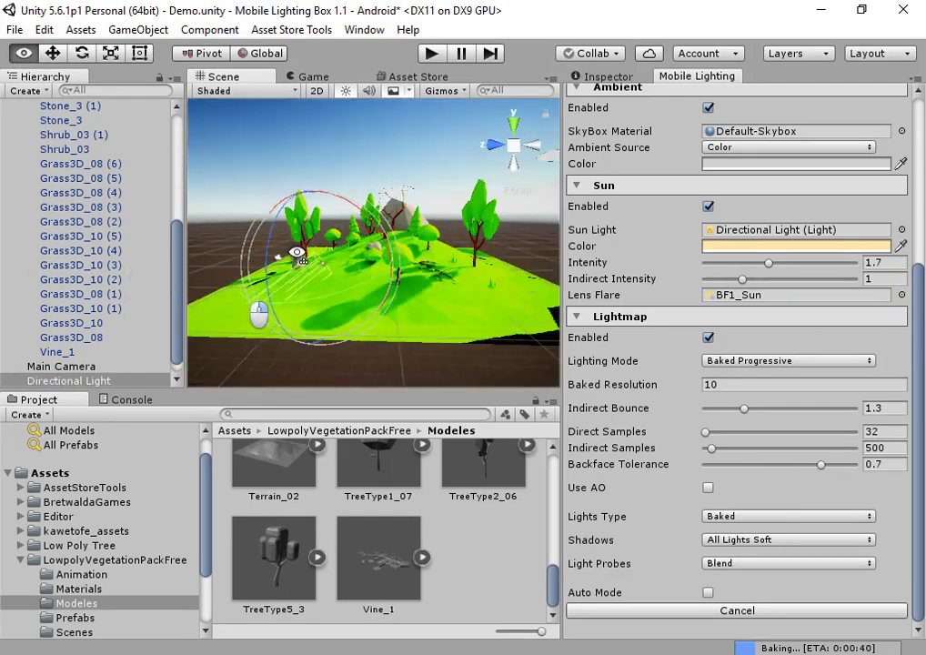
{"action": "right_click_drag", "start_coordinate": [297, 252], "coordinate": [482, 259]}
Set the sun's intensity to 1.3.
{"action": "left_click", "coordinate": [888, 266]}
{"action": "key", "text": "BackSpace"}
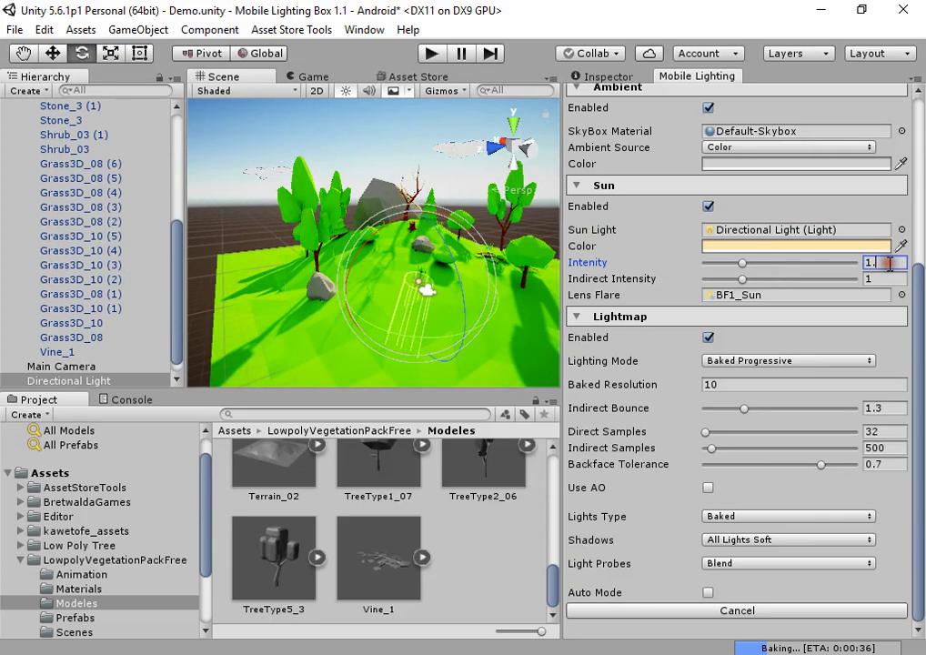
{"action": "type", "text": "3"}
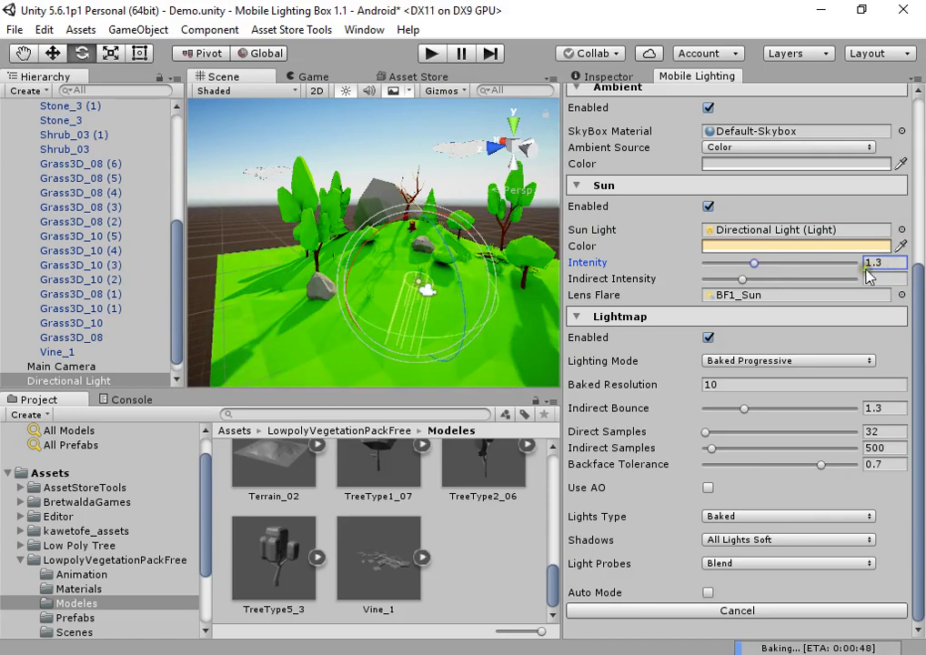
Rotate the Directional Light again so the sun lights the camera-facing sides of the rocks and trees.
{"action": "left_click_drag", "start_coordinate": [409, 289], "coordinate": [386, 281]}
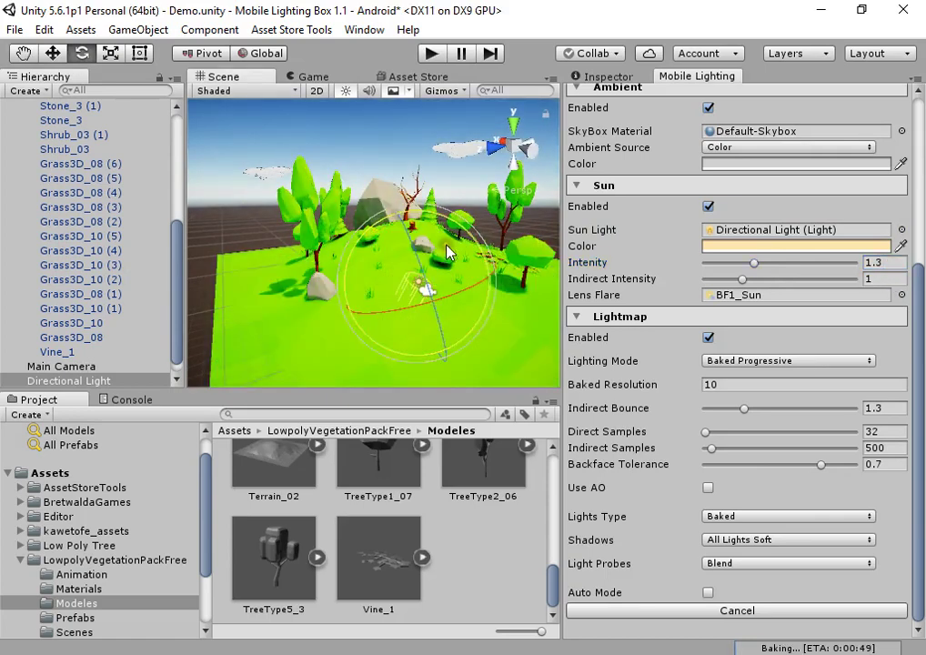
{"action": "mouse_move", "coordinate": [452, 238]}
{"action": "left_mouse_down"}
{"action": "mouse_move", "coordinate": [465, 233]}
{"action": "mouse_move", "coordinate": [447, 227]}
{"action": "left_mouse_up"}
{"action": "key", "text": "w"}
{"action": "right_click_drag", "start_coordinate": [410, 273], "coordinate": [280, 172]}
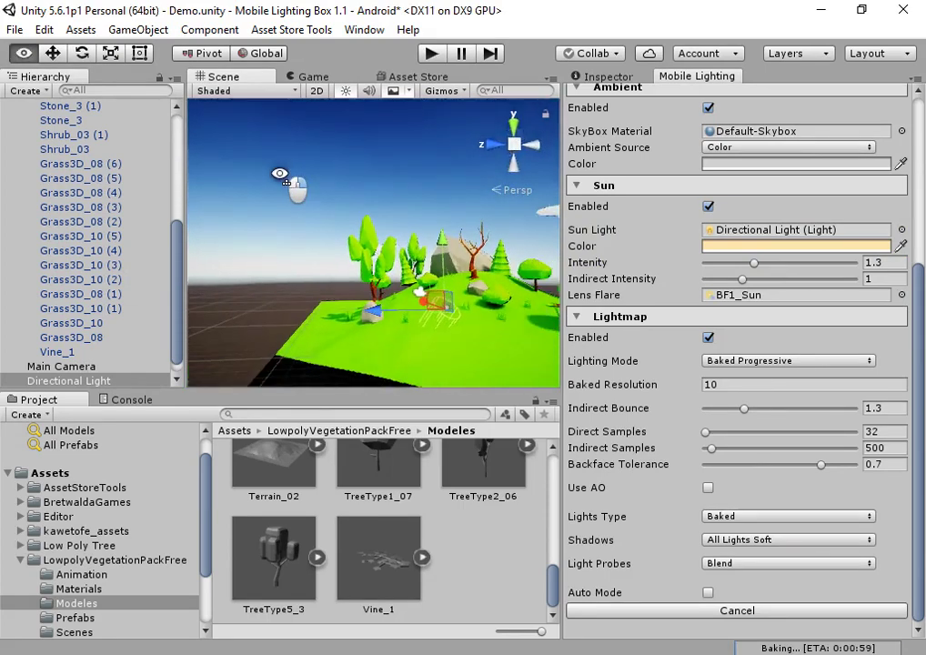
{"action": "left_click_drag", "start_coordinate": [279, 173], "coordinate": [460, 280], "text": "alt"}
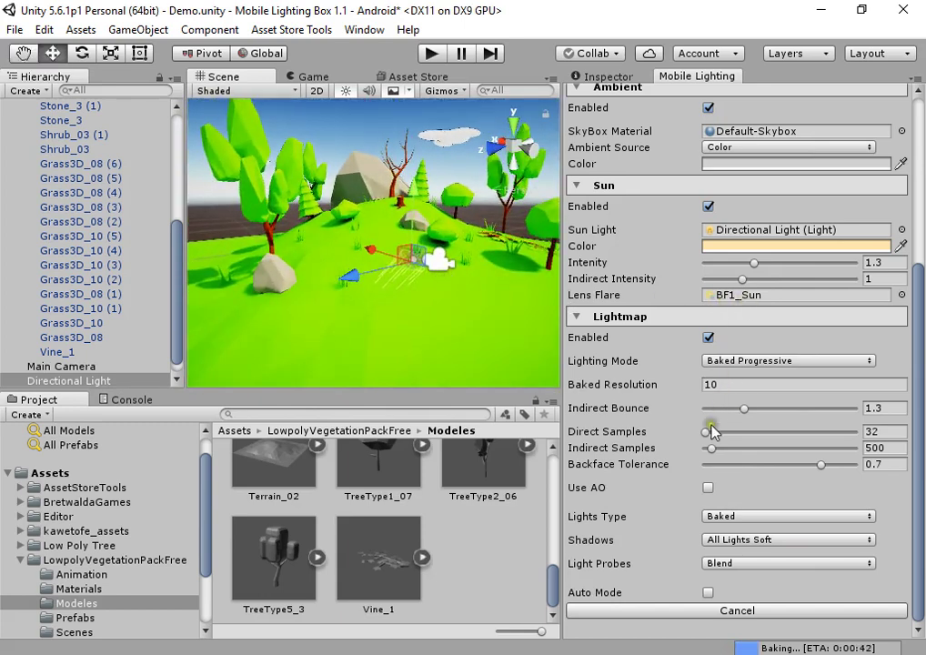
Try lightmap ambient occlusion with AO indirect 0.85, AO direct 1.64 and AO distance 5.64, and switch it off again.
{"action": "left_click", "coordinate": [707, 489]}
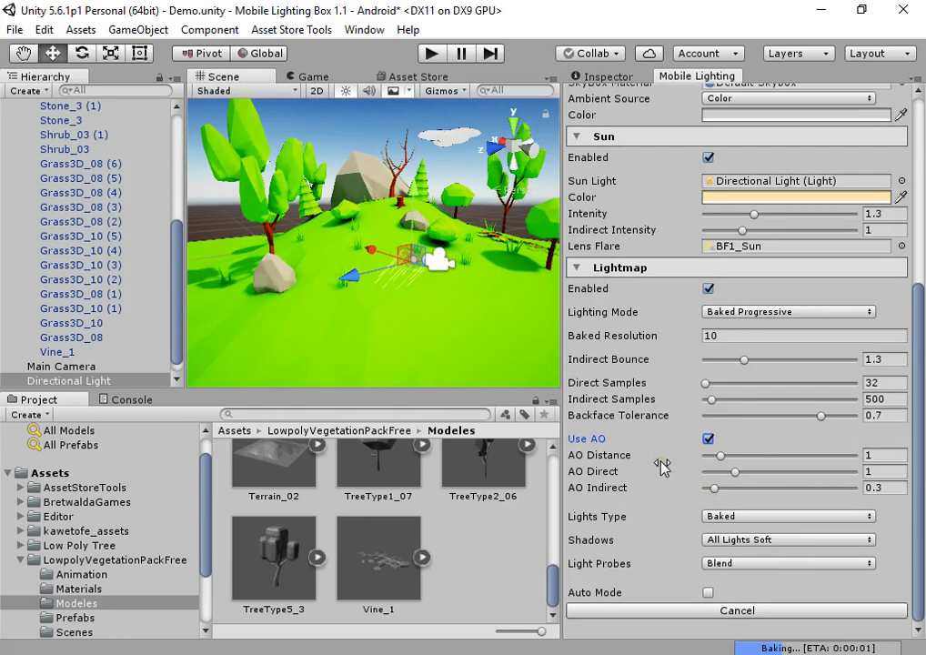
{"action": "left_click_drag", "start_coordinate": [714, 487], "coordinate": [738, 488]}
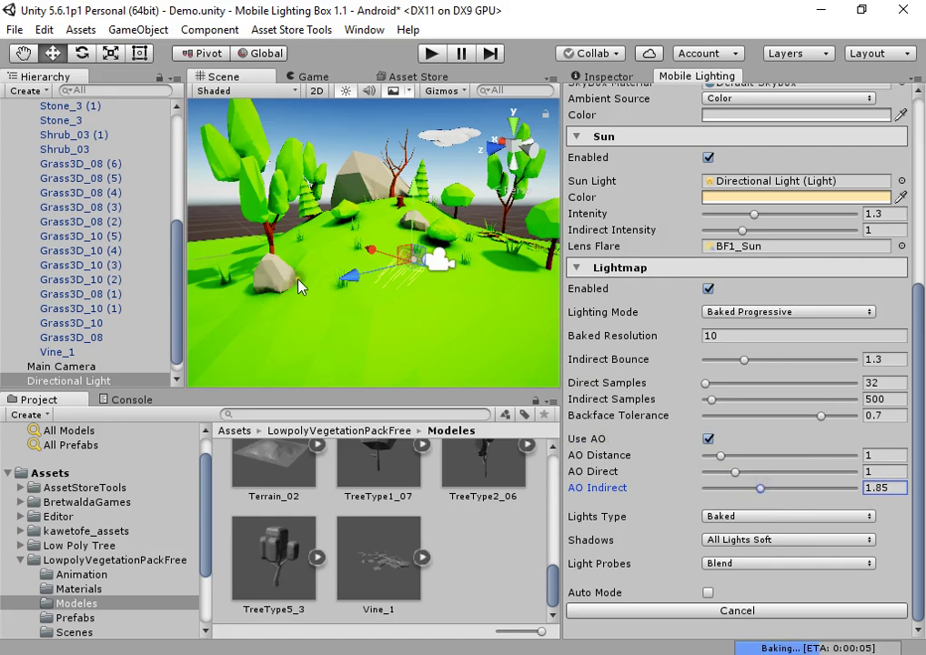
{"action": "left_click_drag", "start_coordinate": [724, 471], "coordinate": [734, 492]}
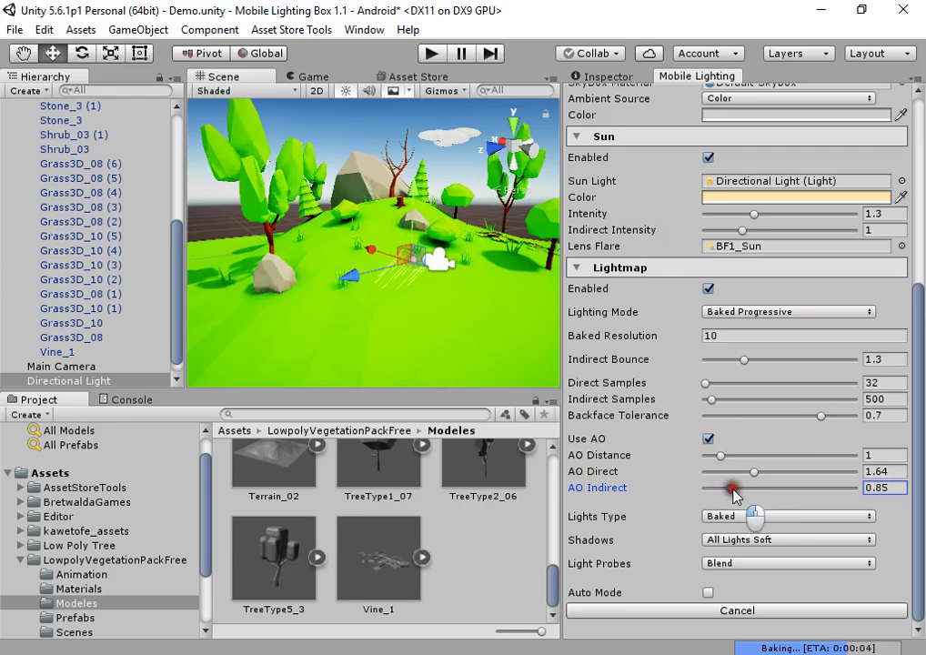
{"action": "left_click", "coordinate": [776, 455]}
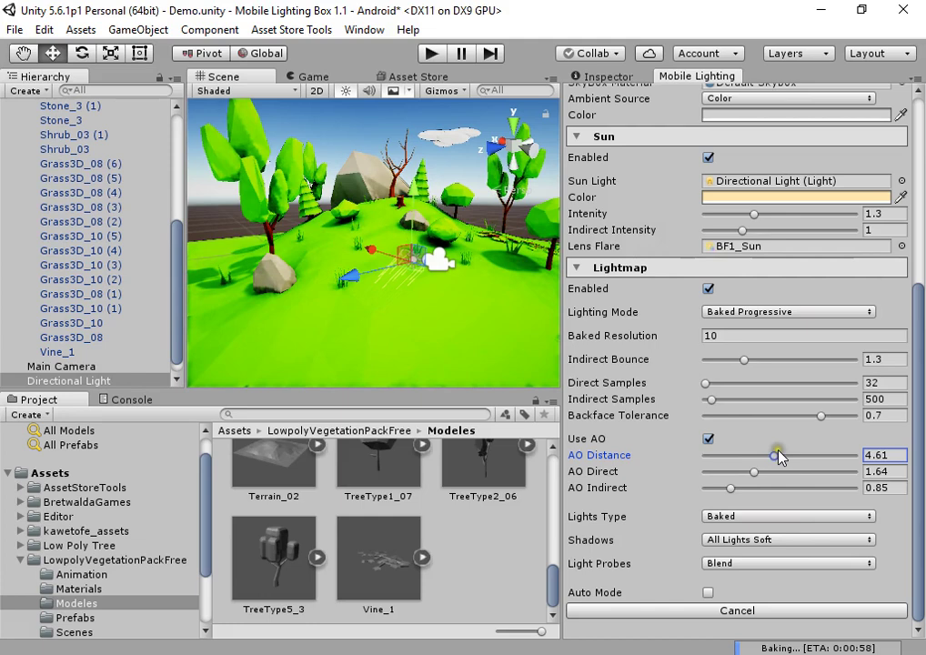
{"action": "left_click_drag", "start_coordinate": [777, 453], "coordinate": [788, 453]}
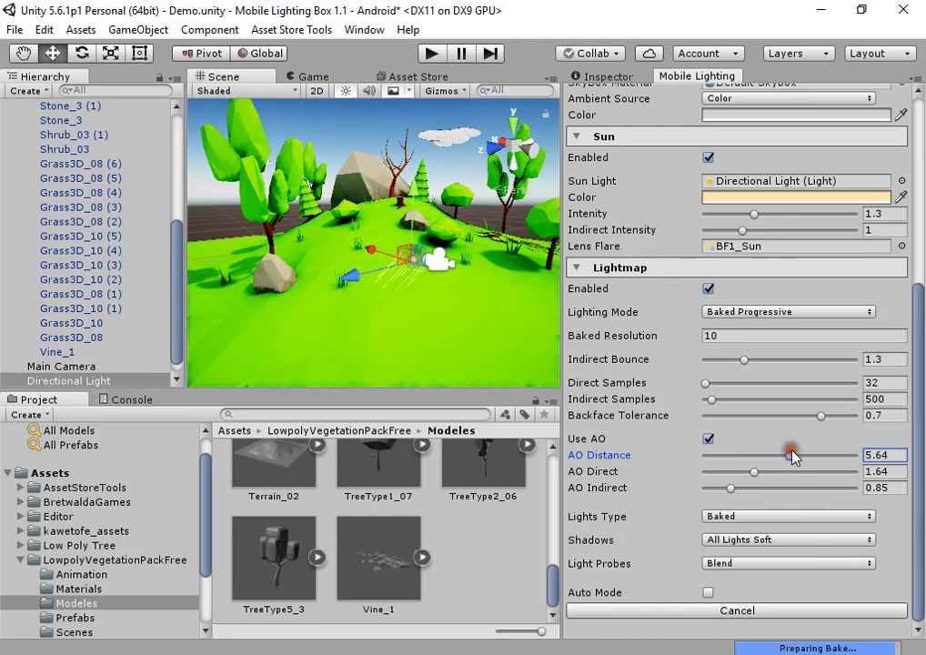
{"action": "left_click", "coordinate": [709, 438]}
Compare 100 and 500 indirect samples for the lightmap and settle on 100.
{"action": "left_click", "coordinate": [884, 446]}
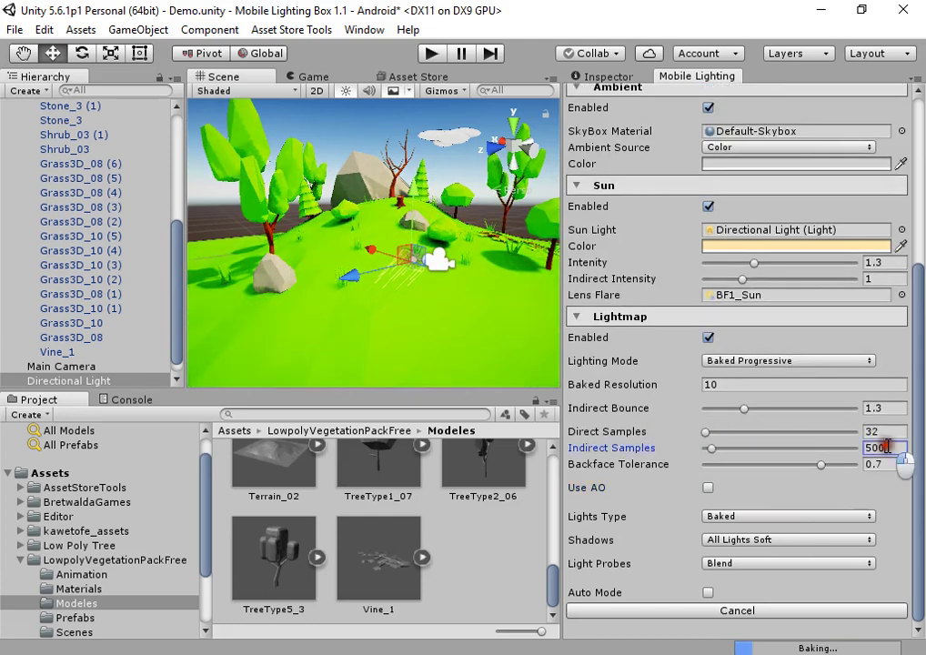
{"action": "type", "text": "100"}
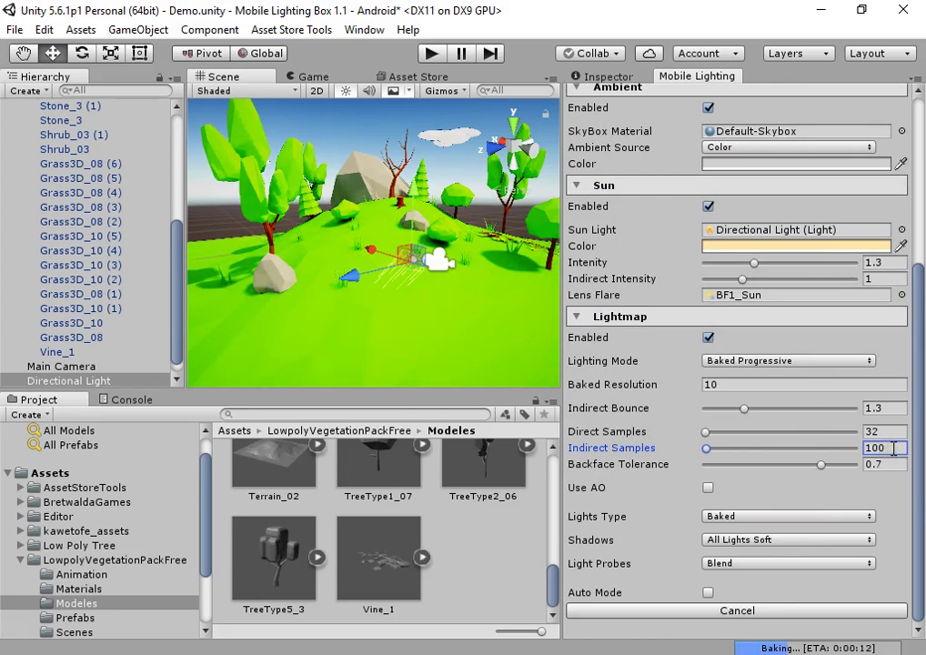
{"action": "left_click", "coordinate": [757, 445]}
{"action": "type", "text": "500"}
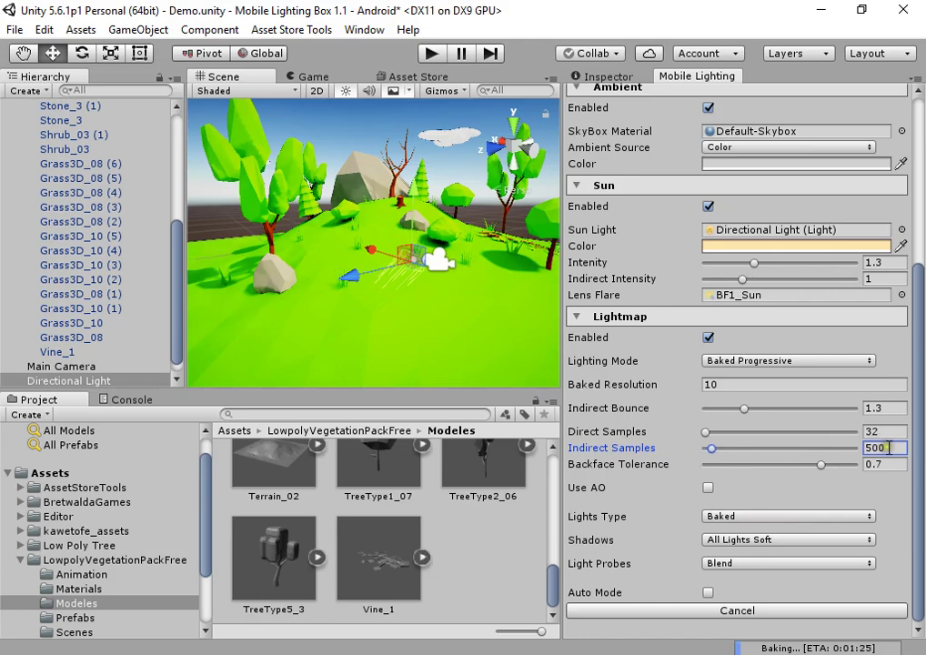
{"action": "type", "text": "100"}
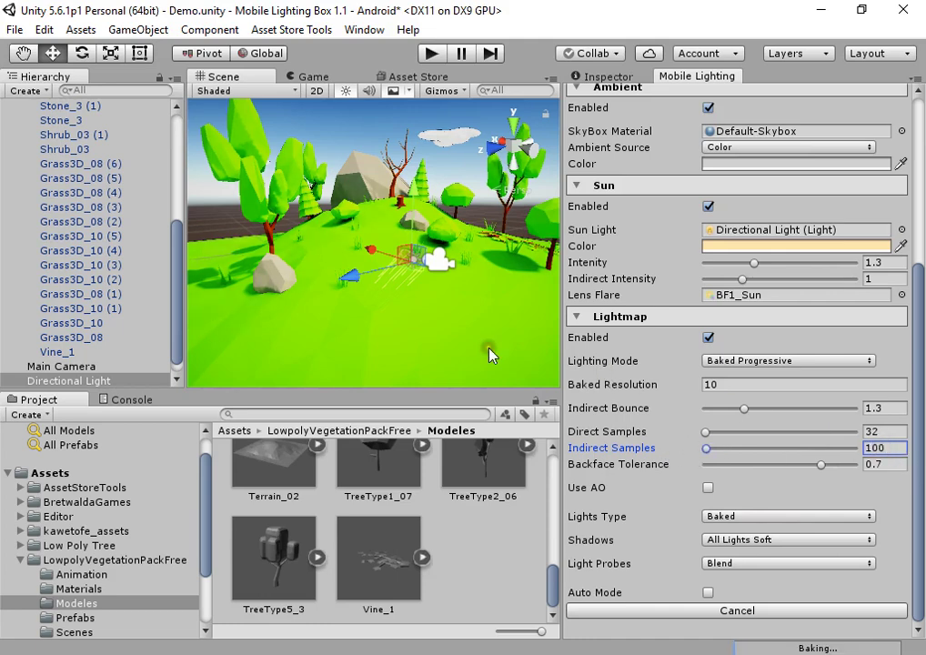
Examine the baked lighting and shadows across the terrain, trees and rocks from several viewpoints, with the sun light deselected.
{"action": "left_click_drag", "start_coordinate": [421, 326], "coordinate": [477, 302], "text": "alt"}
{"action": "key", "text": "w"}
{"action": "right_click_drag", "start_coordinate": [477, 302], "coordinate": [414, 293]}
{"action": "key", "text": "s"}
{"action": "mouse_move", "coordinate": [414, 301]}
{"action": "left_mouse_down", "text": "alt"}
{"action": "mouse_move", "coordinate": [54, 264]}
{"action": "mouse_move", "coordinate": [644, 309]}
{"action": "mouse_move", "coordinate": [709, 296]}
{"action": "mouse_move", "coordinate": [17, 351]}
{"action": "mouse_move", "coordinate": [78, 332]}
{"action": "mouse_move", "coordinate": [242, 374]}
{"action": "mouse_move", "coordinate": [378, 358]}
{"action": "mouse_move", "coordinate": [398, 284]}
{"action": "mouse_move", "coordinate": [369, 293]}
{"action": "mouse_move", "coordinate": [401, 287]}
{"action": "left_mouse_up", "text": "alt"}
{"action": "scroll", "coordinate": [371, 271], "scroll_direction": "down", "scroll_amount": 3}
{"action": "right_click_drag", "start_coordinate": [402, 286], "coordinate": [342, 154]}
{"action": "left_click", "coordinate": [342, 107]}
{"action": "left_click_drag", "start_coordinate": [351, 238], "coordinate": [316, 159], "text": "alt"}
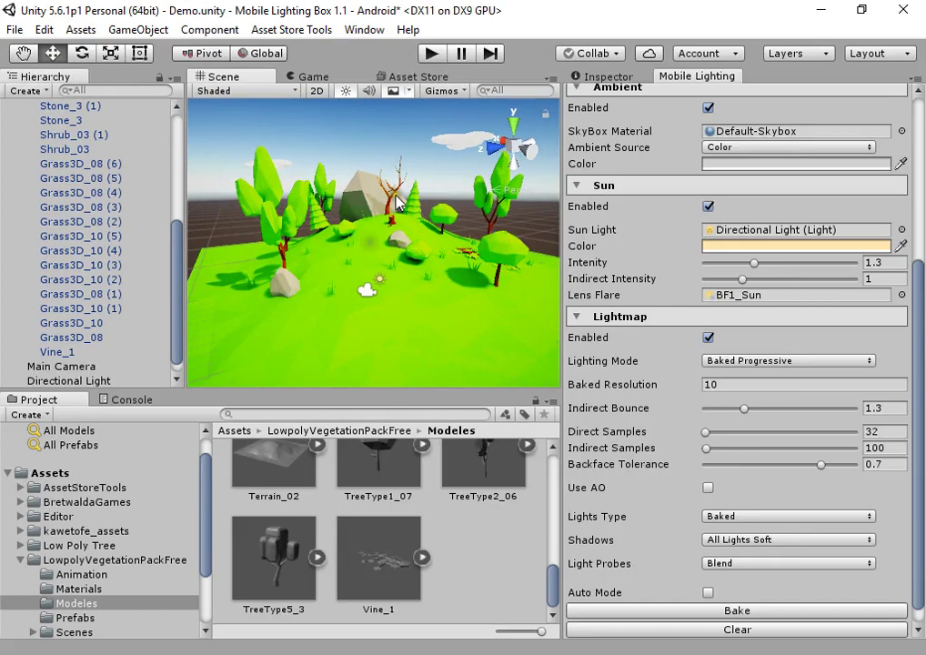
Review the lightmap statistics, scene settings and map pages in Unity's Lighting window and close it.
{"action": "scroll", "coordinate": [720, 335], "scroll_direction": "up", "scroll_amount": 5}
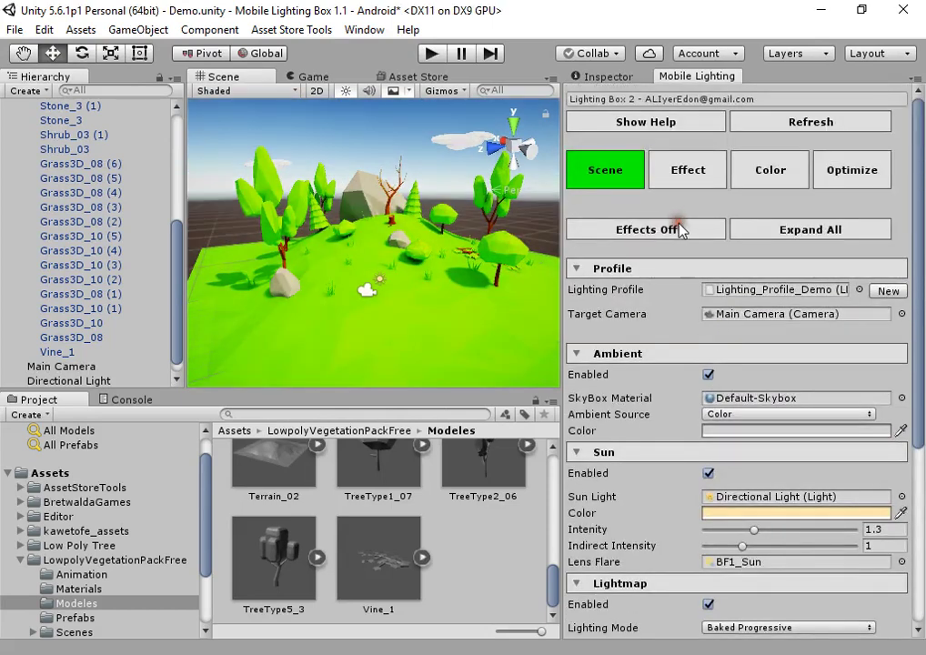
{"action": "scroll", "coordinate": [728, 382], "scroll_direction": "down", "scroll_amount": 5}
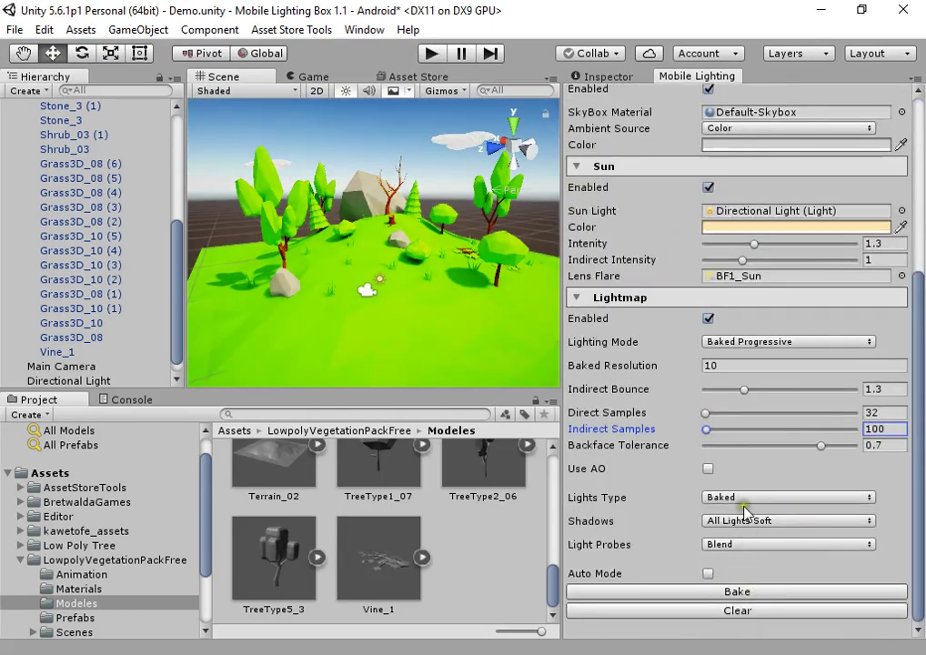
{"action": "right_click", "coordinate": [362, 327]}
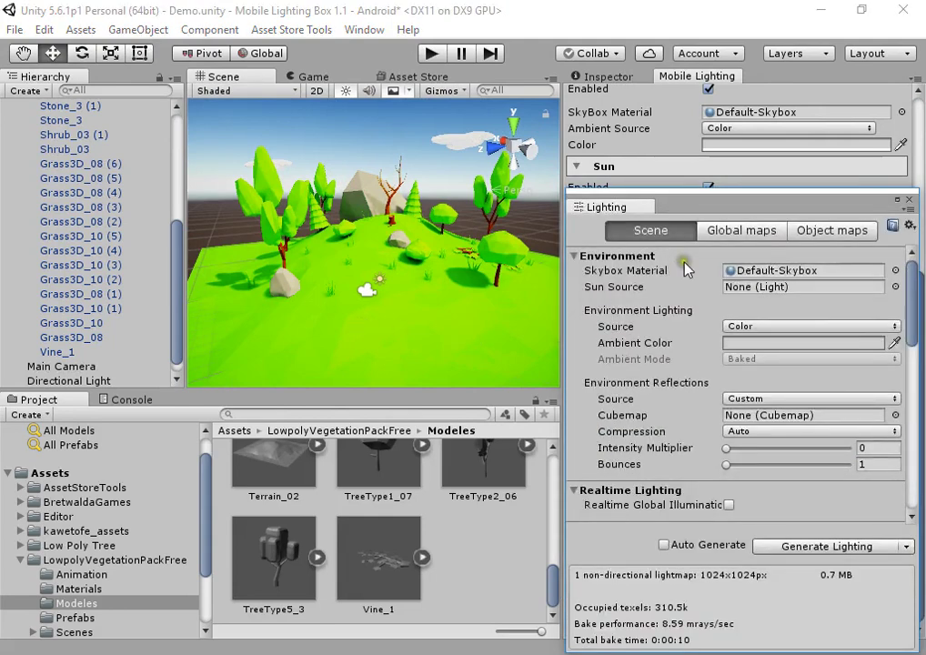
{"action": "scroll", "coordinate": [701, 318], "scroll_direction": "down", "scroll_amount": 5}
{"action": "scroll", "coordinate": [735, 375], "scroll_direction": "down", "scroll_amount": 5}
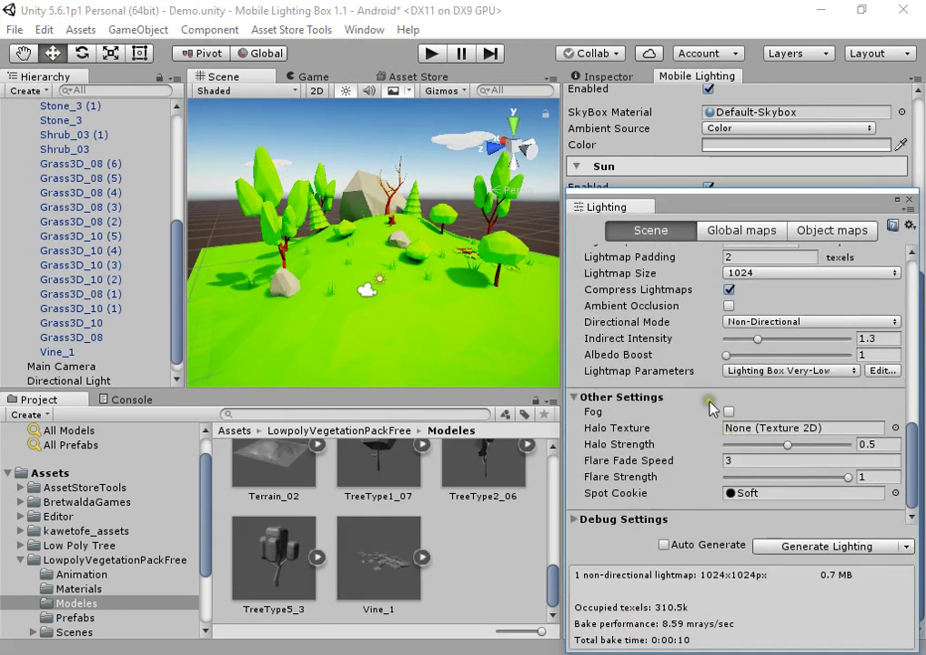
{"action": "left_click", "coordinate": [833, 231]}
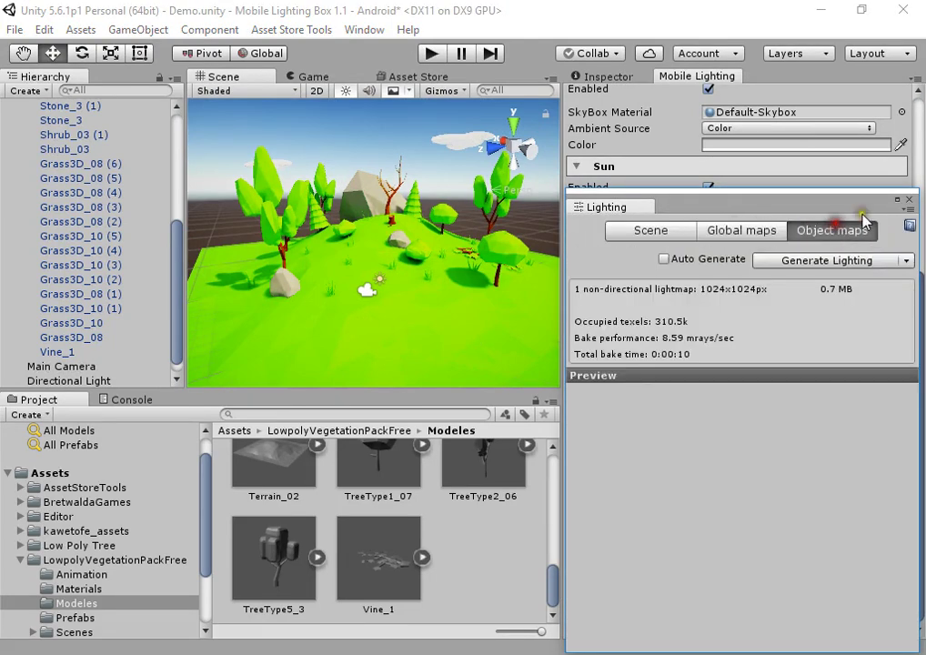
{"action": "left_click", "coordinate": [741, 230]}
{"action": "left_click", "coordinate": [684, 230]}
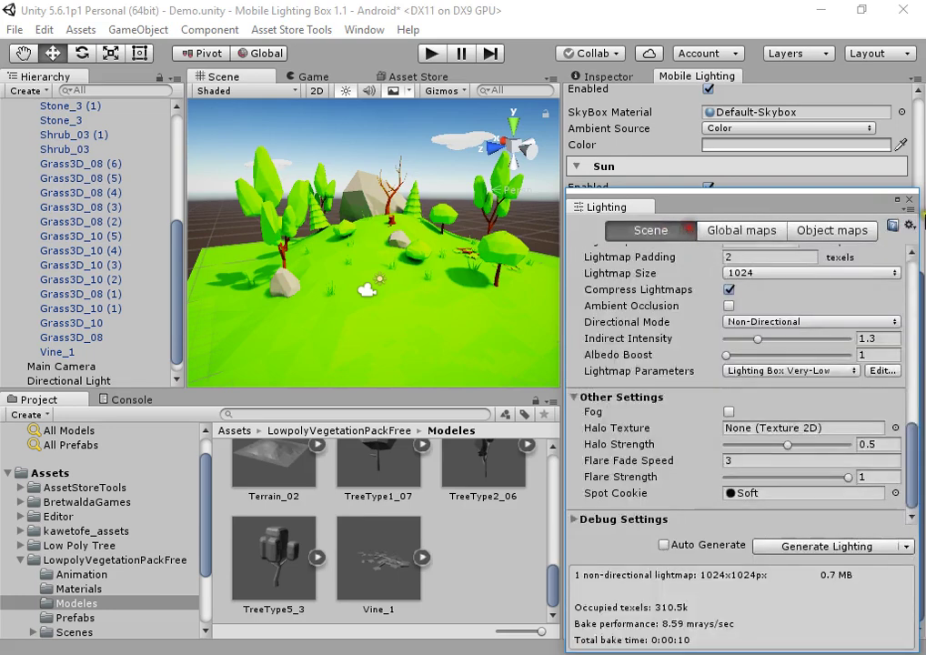
{"action": "left_click", "coordinate": [911, 202]}
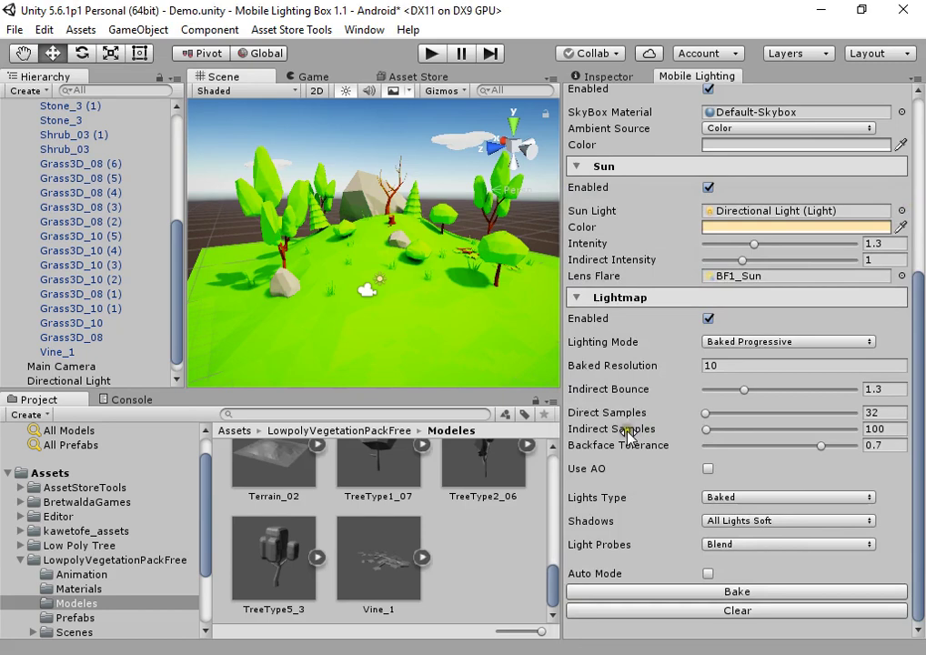
Enable the Sun Shaft and Global Fog effects in the lighting tool's effect settings.
{"action": "scroll", "coordinate": [652, 428], "scroll_direction": "up", "scroll_amount": 6}
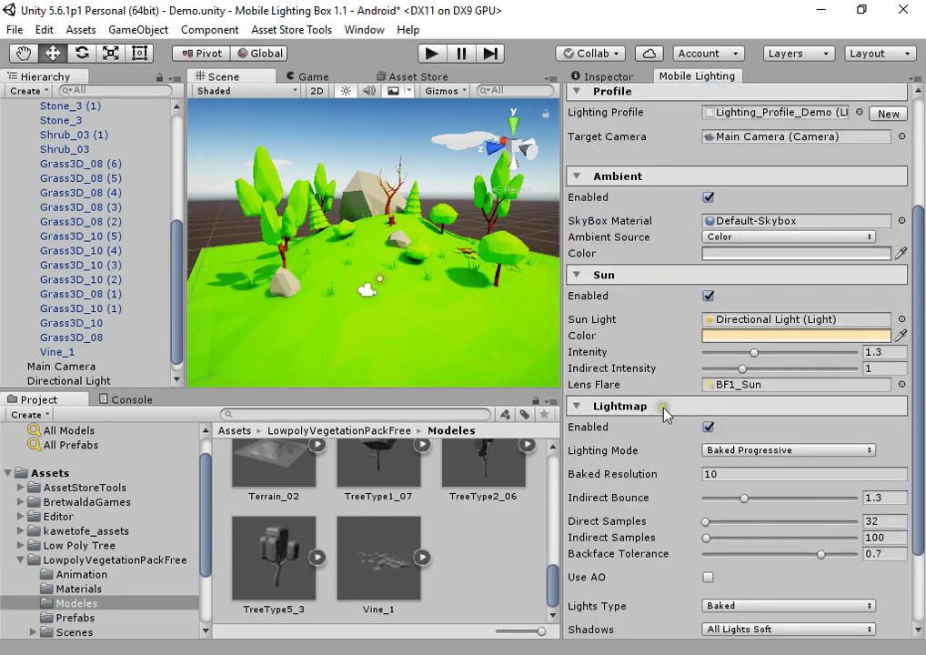
{"action": "left_click", "coordinate": [702, 178]}
{"action": "left_click", "coordinate": [788, 178]}
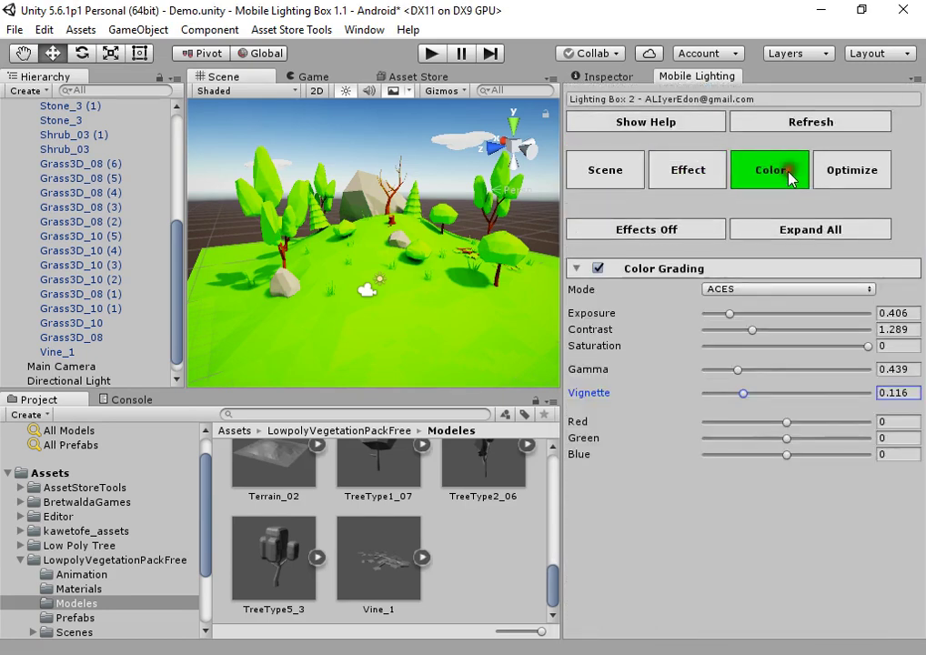
{"action": "left_click", "coordinate": [709, 180]}
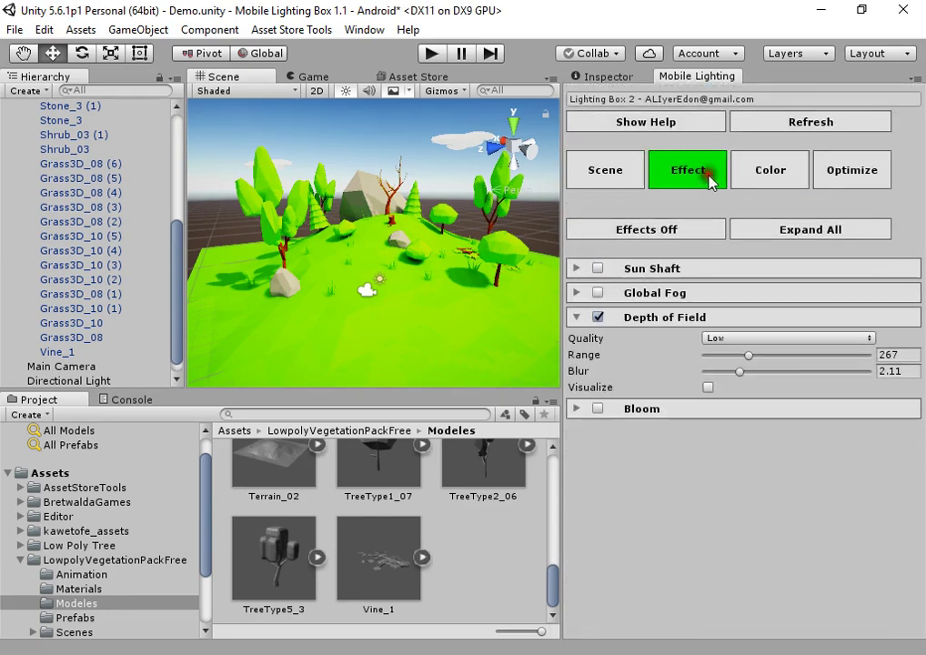
{"action": "left_click", "coordinate": [599, 269]}
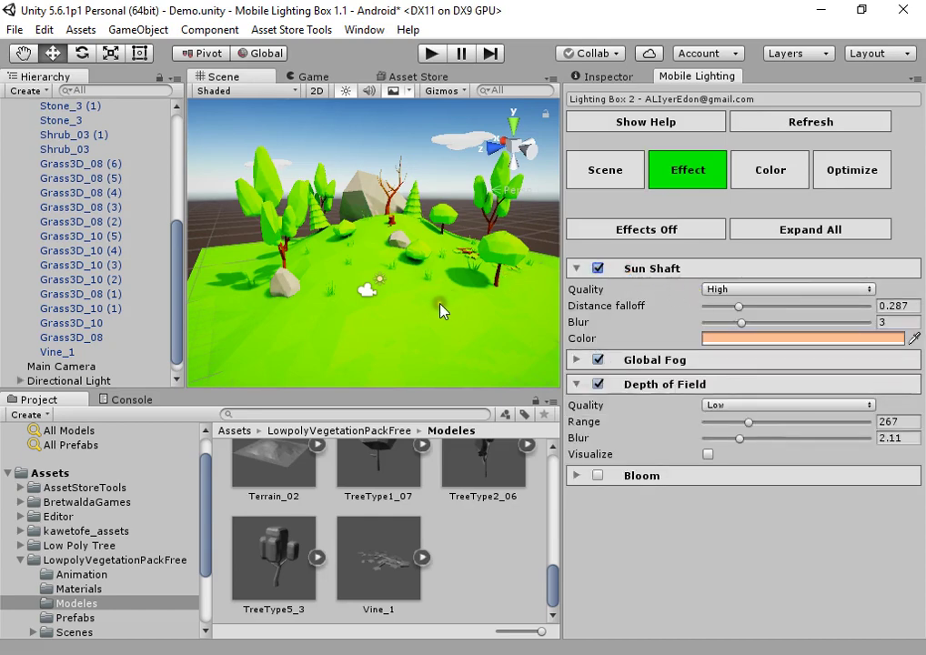
Set the Sun Shaft effect's quality to Low and check the sky and terrain.
{"action": "right_click_drag", "start_coordinate": [440, 311], "coordinate": [918, 242]}
{"action": "left_click", "coordinate": [752, 289]}
{"action": "left_click", "coordinate": [751, 307]}
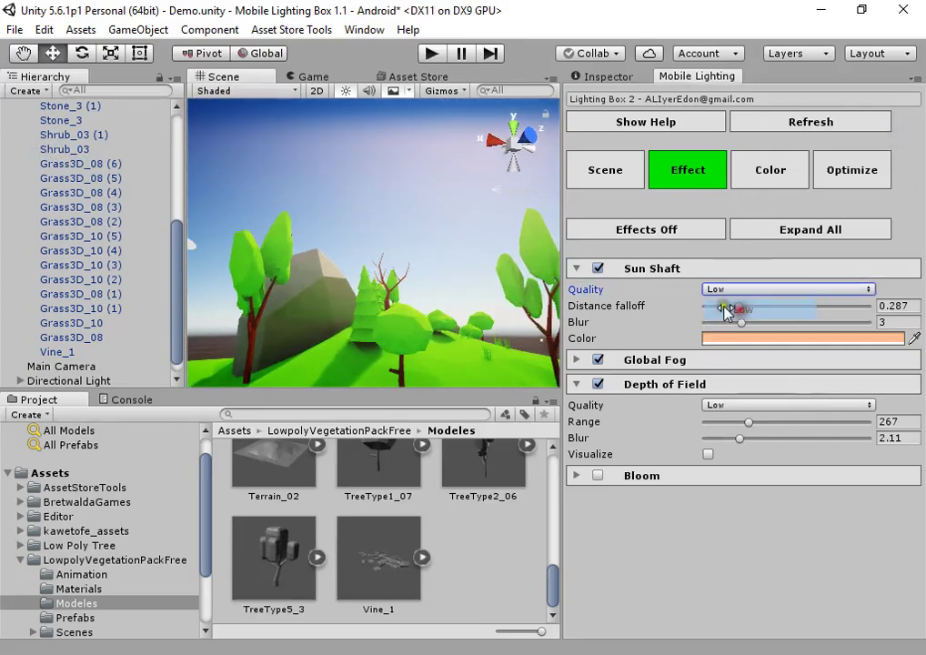
{"action": "right_click_drag", "start_coordinate": [537, 336], "coordinate": [892, 414]}
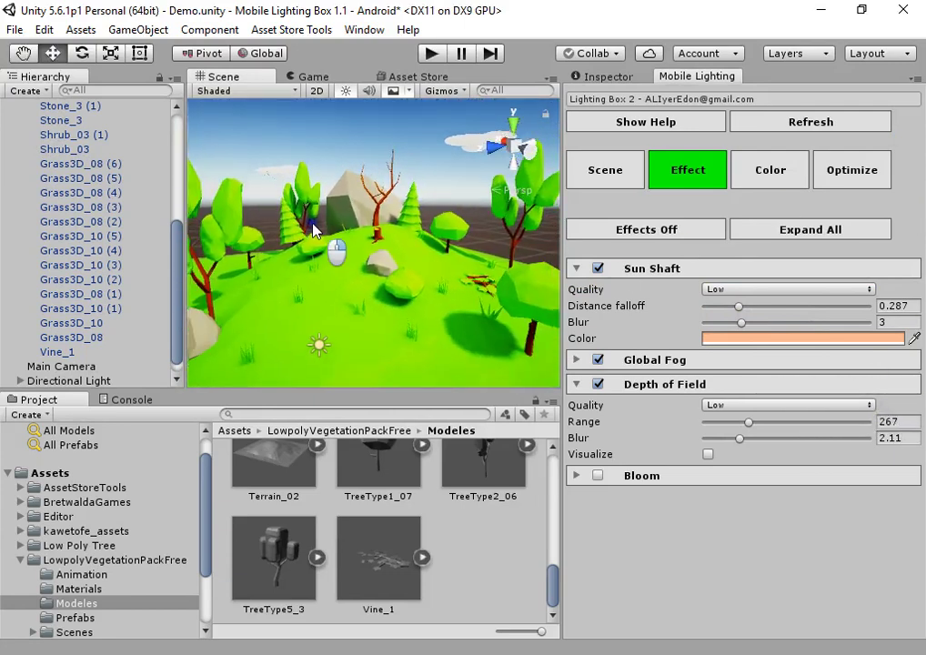
Set Global Fog to Exponential Squared mode with an intensity of 0.0389 and sample a green fog color from the scene.
{"action": "left_click", "coordinate": [642, 358]}
{"action": "left_click_drag", "start_coordinate": [703, 413], "coordinate": [740, 413]}
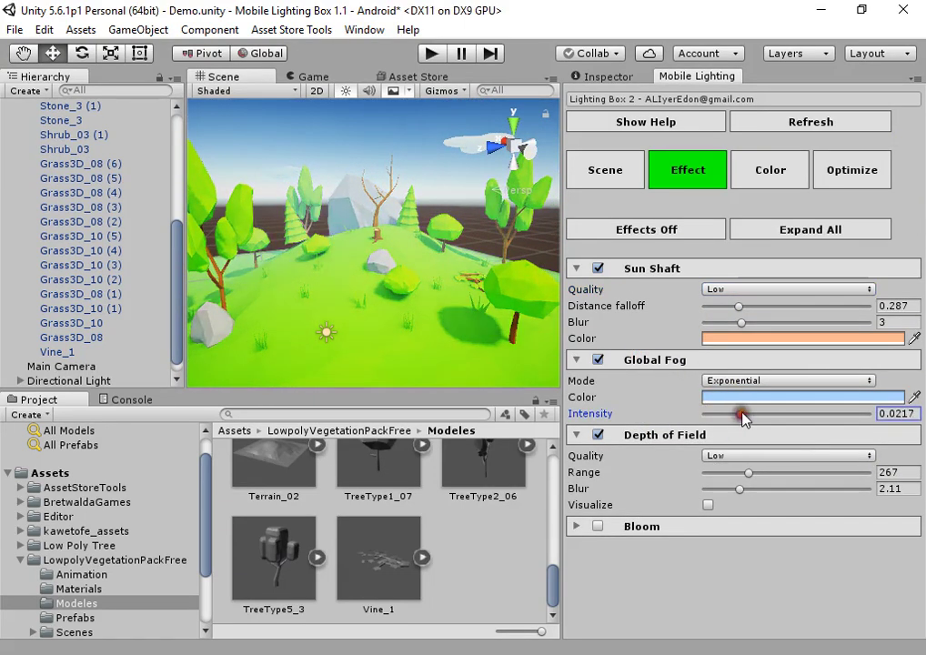
{"action": "left_click", "coordinate": [756, 380]}
{"action": "left_click", "coordinate": [775, 438]}
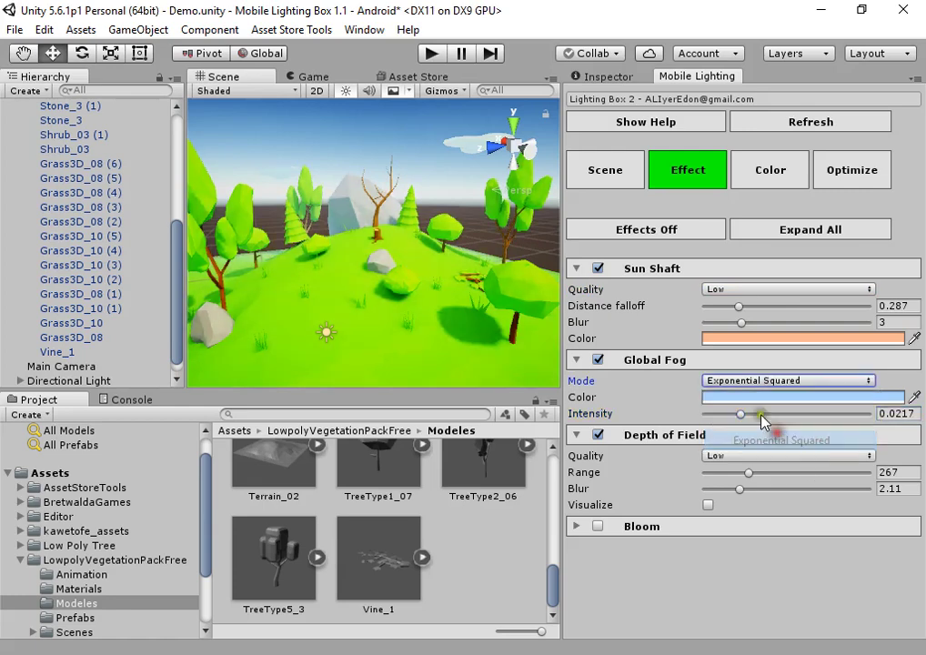
{"action": "left_click", "coordinate": [915, 398]}
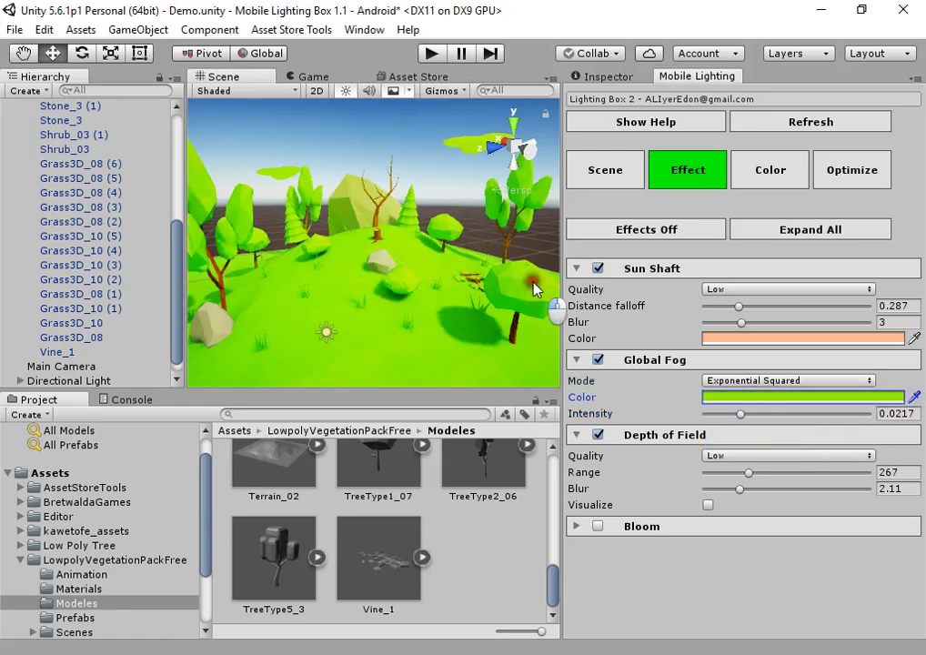
{"action": "left_click_drag", "start_coordinate": [741, 414], "coordinate": [769, 414]}
Change the Global Fog color to a light yellow-orange.
{"action": "left_click", "coordinate": [771, 398]}
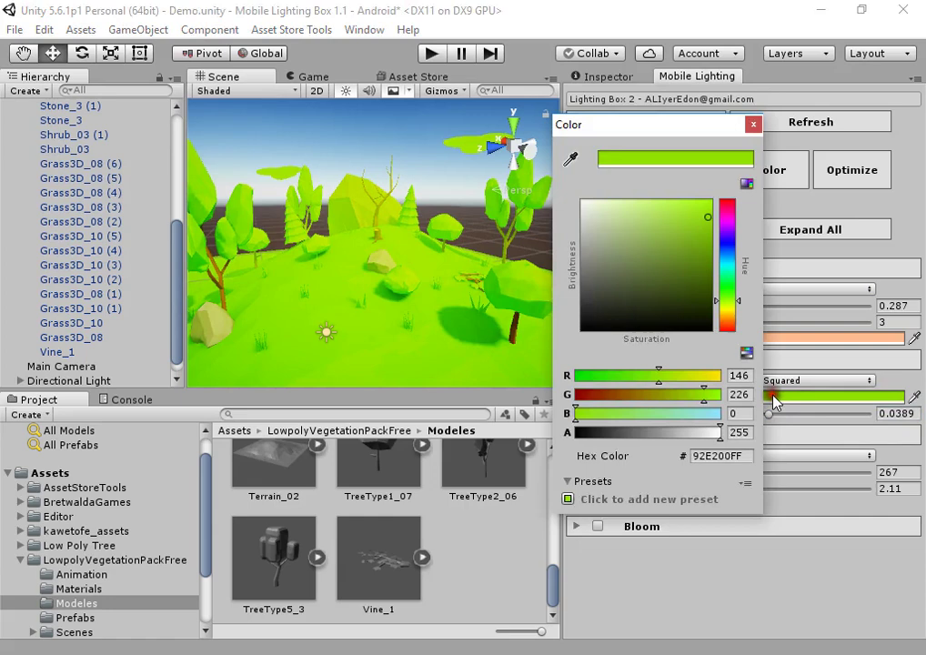
{"action": "left_click", "coordinate": [729, 319]}
{"action": "left_click_drag", "start_coordinate": [728, 316], "coordinate": [730, 314]}
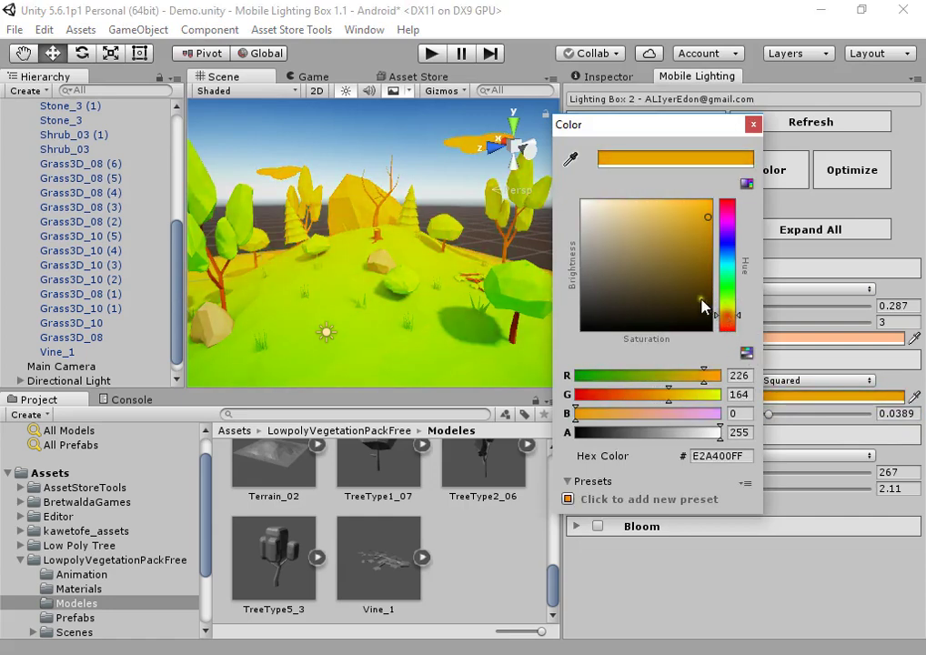
{"action": "left_click", "coordinate": [629, 199]}
{"action": "left_click_drag", "start_coordinate": [630, 199], "coordinate": [652, 199]}
{"action": "right_click_drag", "start_coordinate": [409, 205], "coordinate": [372, 146]}
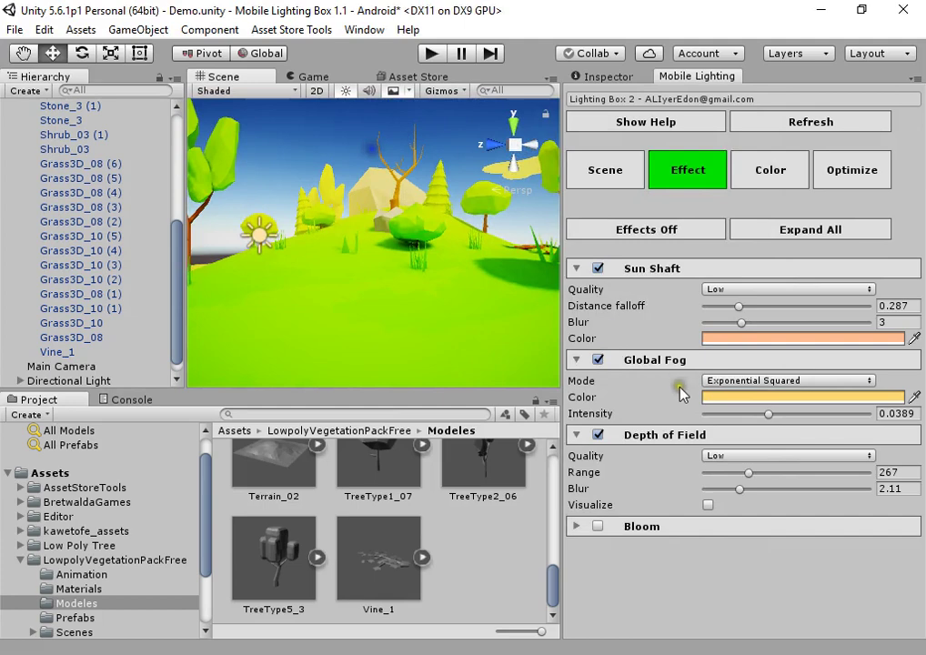
Disable the Global Fog and Depth of Field effects.
{"action": "left_click", "coordinate": [598, 360]}
{"action": "right_click_drag", "start_coordinate": [356, 350], "coordinate": [407, 422]}
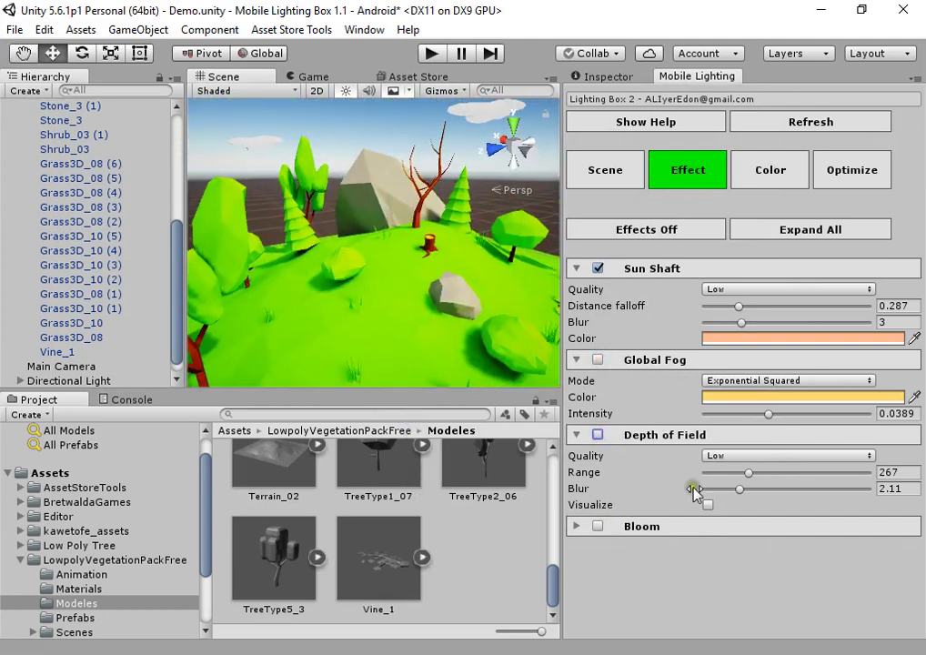
{"action": "left_click", "coordinate": [707, 505]}
Try Bloom with an intensity of 0.87 and a threshold of 0.7, and switch it off.
{"action": "left_click", "coordinate": [599, 526]}
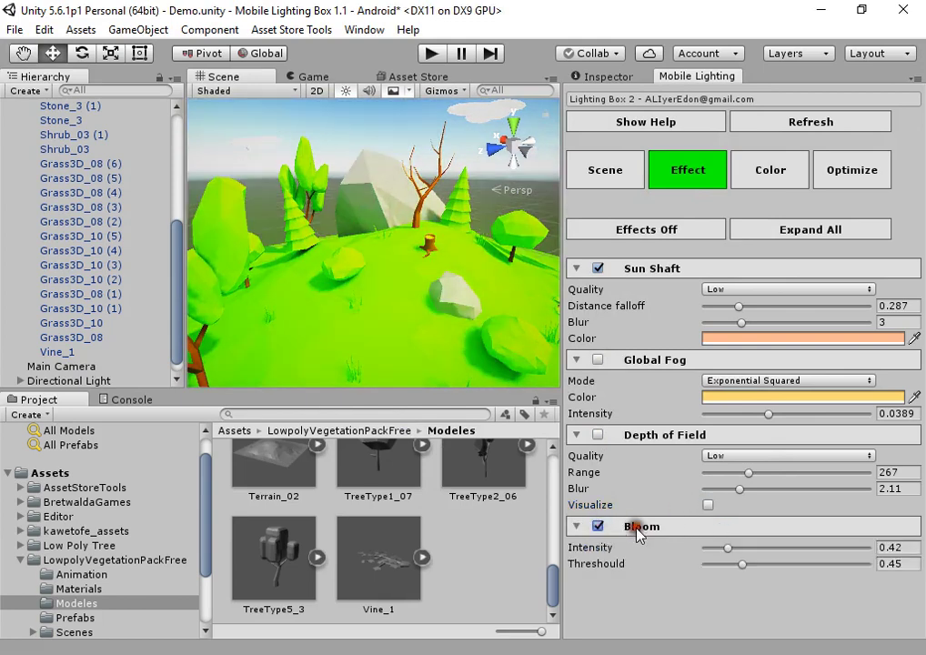
{"action": "mouse_move", "coordinate": [741, 563]}
{"action": "left_mouse_down"}
{"action": "mouse_move", "coordinate": [785, 563]}
{"action": "mouse_move", "coordinate": [749, 548]}
{"action": "mouse_move", "coordinate": [837, 548]}
{"action": "mouse_move", "coordinate": [785, 548]}
{"action": "mouse_move", "coordinate": [738, 564]}
{"action": "mouse_move", "coordinate": [760, 565]}
{"action": "mouse_move", "coordinate": [753, 547]}
{"action": "left_mouse_up"}
{"action": "left_click_drag", "start_coordinate": [509, 345], "coordinate": [513, 270], "text": "alt"}
{"action": "key", "text": "w"}
{"action": "right_click_drag", "start_coordinate": [513, 271], "coordinate": [449, 323]}
{"action": "left_click", "coordinate": [598, 526]}
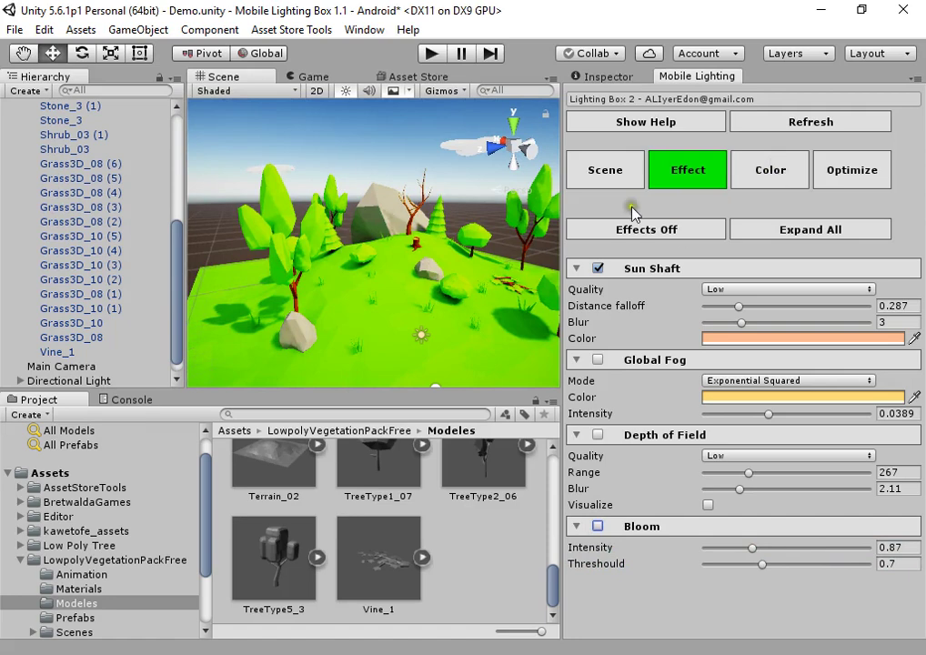
In Color Grading, try an exposure of 0.418 with Red 48, Green 2 and Blue -26.
{"action": "left_click", "coordinate": [770, 173]}
{"action": "left_click_drag", "start_coordinate": [762, 335], "coordinate": [735, 322]}
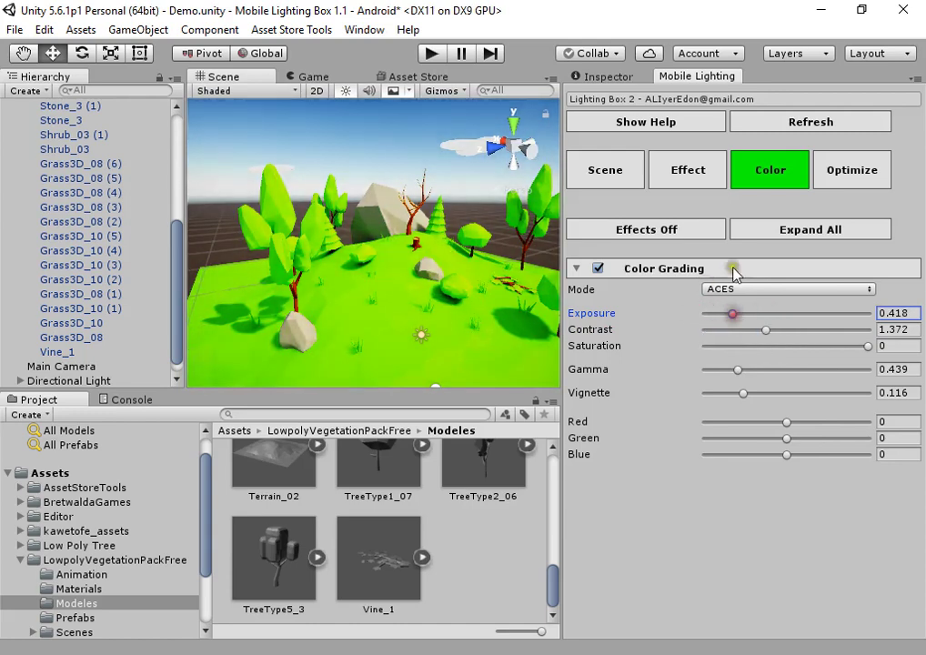
{"action": "mouse_move", "coordinate": [786, 423]}
{"action": "left_mouse_down"}
{"action": "mouse_move", "coordinate": [749, 424]}
{"action": "mouse_move", "coordinate": [773, 420]}
{"action": "left_mouse_up"}
{"action": "left_click_drag", "start_coordinate": [816, 462], "coordinate": [838, 459]}
{"action": "mouse_move", "coordinate": [419, 314]}
{"action": "left_mouse_down", "text": "alt"}
{"action": "mouse_move", "coordinate": [531, 337]}
{"action": "mouse_move", "coordinate": [766, 298]}
{"action": "mouse_move", "coordinate": [611, 295]}
{"action": "mouse_move", "coordinate": [695, 255]}
{"action": "mouse_move", "coordinate": [409, 317]}
{"action": "left_mouse_up", "text": "alt"}
{"action": "key", "text": "w"}
{"action": "right_click_drag", "start_coordinate": [411, 319], "coordinate": [412, 305]}
{"action": "left_click_drag", "start_coordinate": [790, 442], "coordinate": [767, 455]}
Set the Color Grading saturation to 0.606, contrast to 2 and exposure to 0.371.
{"action": "mouse_move", "coordinate": [830, 346]}
{"action": "left_mouse_down"}
{"action": "mouse_move", "coordinate": [790, 349]}
{"action": "mouse_move", "coordinate": [817, 351]}
{"action": "left_mouse_up"}
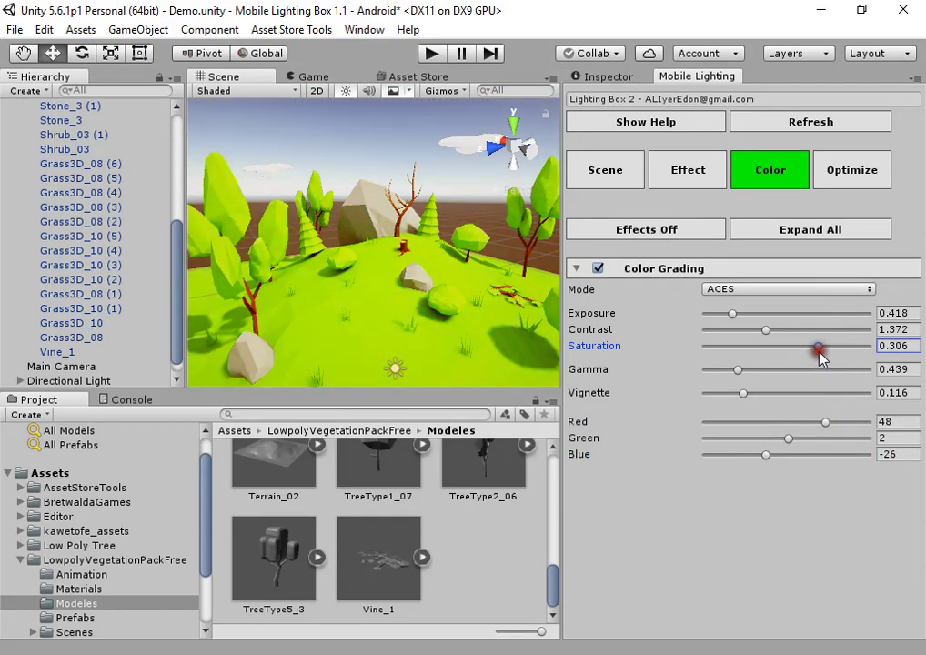
{"action": "left_click_drag", "start_coordinate": [391, 219], "coordinate": [380, 282], "text": "alt"}
{"action": "scroll", "coordinate": [380, 282], "scroll_direction": "up", "scroll_amount": 5}
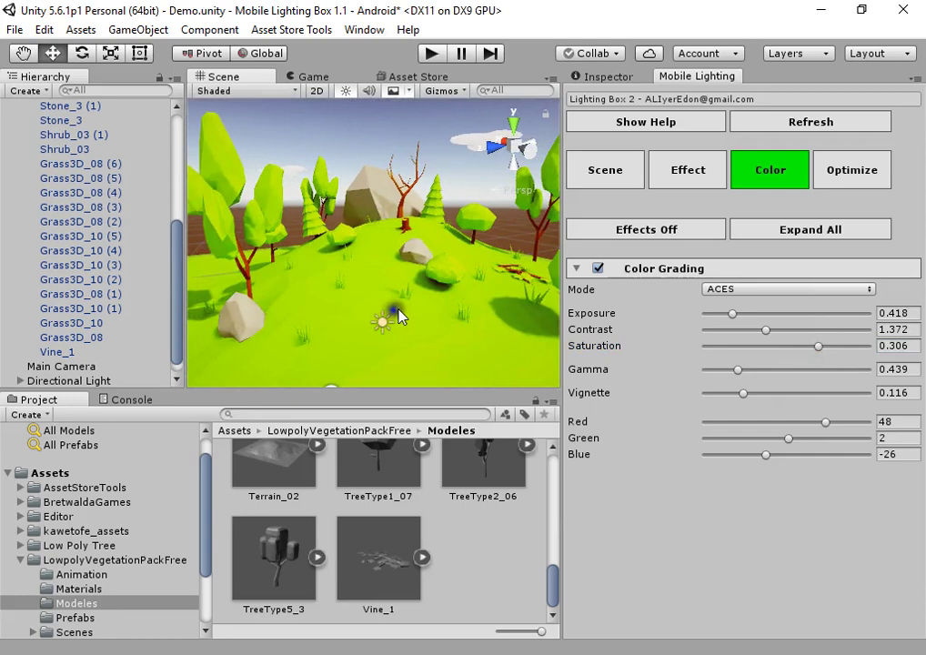
{"action": "left_click_drag", "start_coordinate": [813, 355], "coordinate": [877, 337]}
{"action": "left_click_drag", "start_coordinate": [737, 369], "coordinate": [767, 354]}
{"action": "mouse_move", "coordinate": [733, 313]}
{"action": "left_mouse_down"}
{"action": "mouse_move", "coordinate": [710, 313]}
{"action": "mouse_move", "coordinate": [720, 317]}
{"action": "left_mouse_up"}
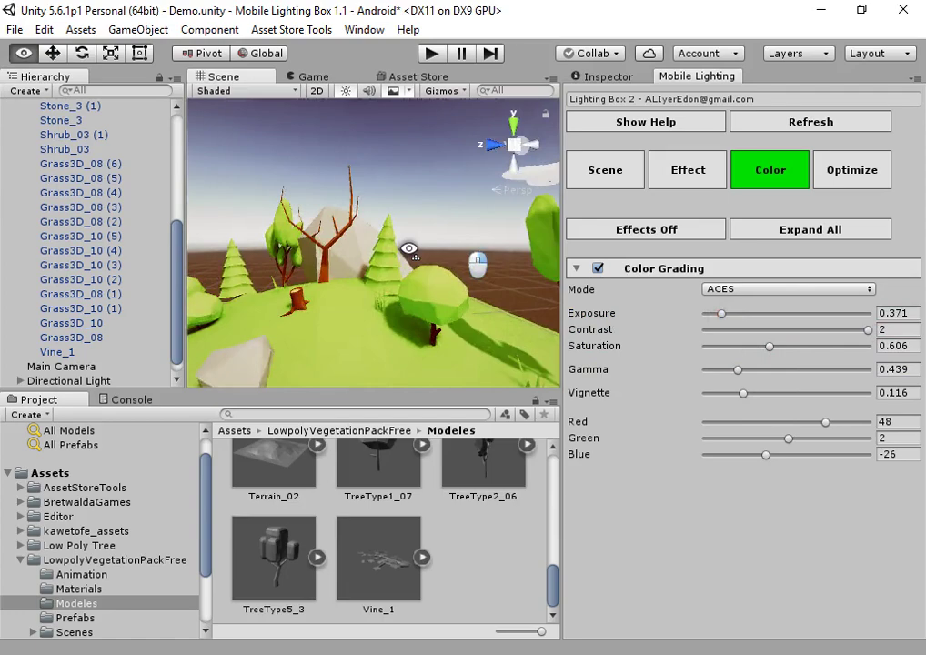
{"action": "left_click_drag", "start_coordinate": [409, 249], "coordinate": [509, 301], "text": "alt"}
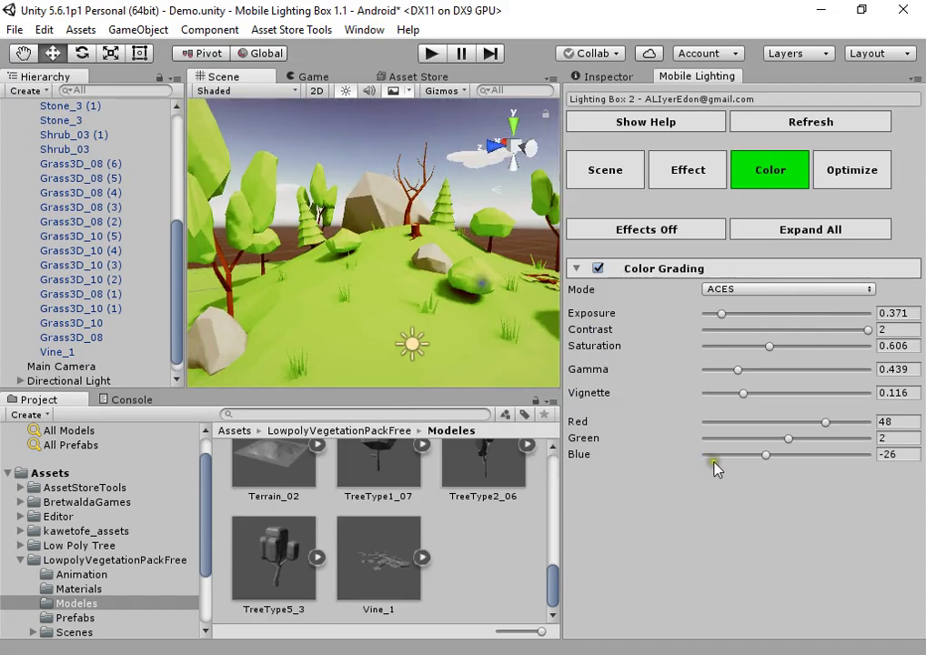
Reset the Color Grading color channels to 0 and give the scene a warm tint with Red 55 and Blue -52.
{"action": "type", "text": "0"}
{"action": "left_click", "coordinate": [901, 454]}
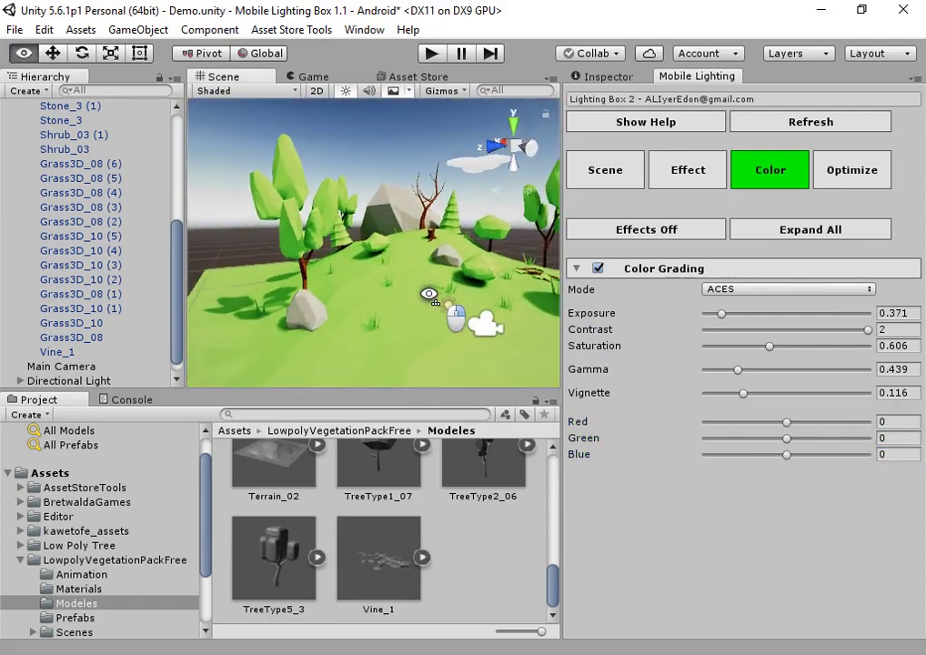
{"action": "left_click_drag", "start_coordinate": [787, 421], "coordinate": [836, 435]}
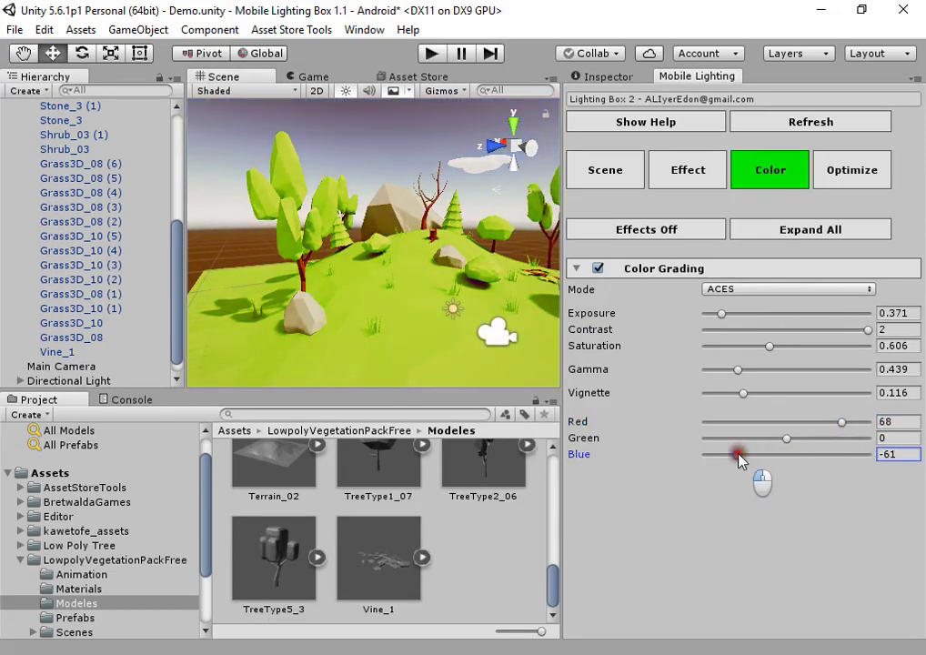
{"action": "left_click_drag", "start_coordinate": [738, 455], "coordinate": [788, 441]}
{"action": "mouse_move", "coordinate": [845, 424]}
{"action": "left_mouse_down"}
{"action": "mouse_move", "coordinate": [871, 423]}
{"action": "mouse_move", "coordinate": [788, 423]}
{"action": "mouse_move", "coordinate": [829, 423]}
{"action": "left_mouse_up"}
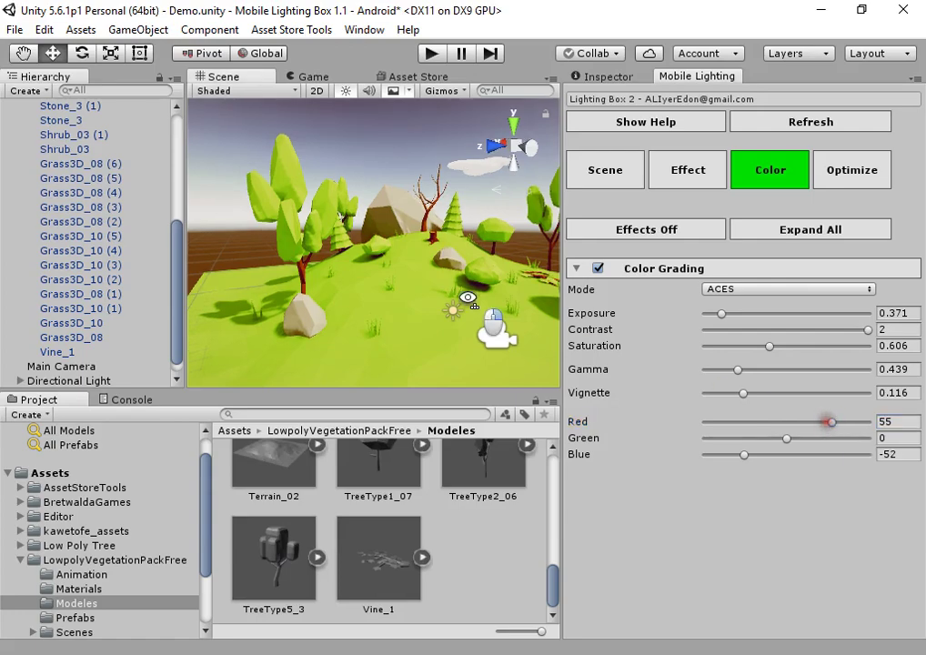
{"action": "right_click_drag", "start_coordinate": [482, 333], "coordinate": [12, 374]}
{"action": "key", "text": "w"}
{"action": "left_click_drag", "start_coordinate": [12, 373], "coordinate": [657, 227], "text": "alt"}
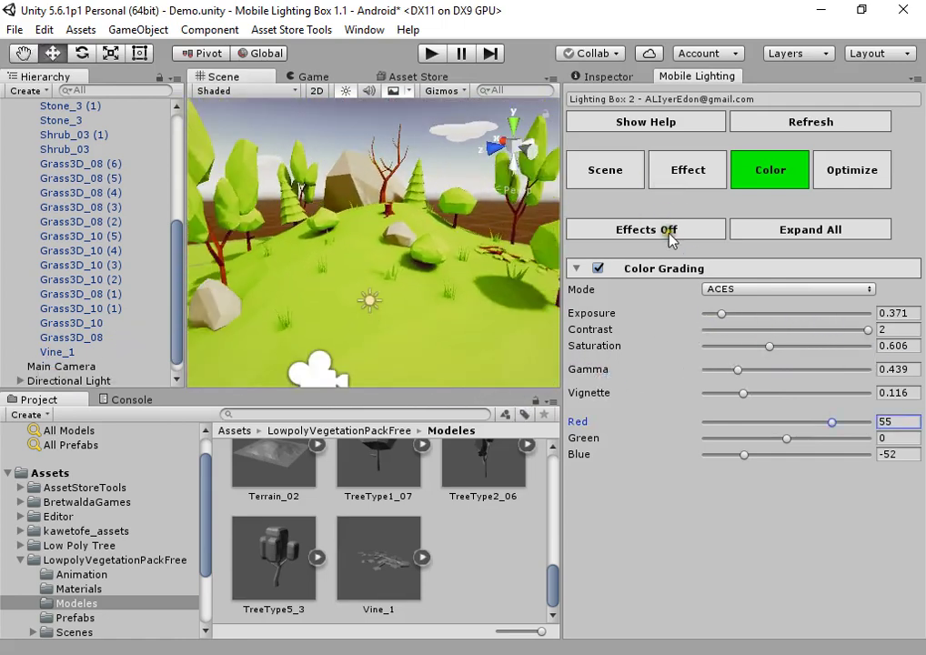
Compare the scene repeatedly with all effects switched off and on.
{"action": "left_click", "coordinate": [668, 230]}
{"action": "left_click", "coordinate": [670, 231]}
{"action": "left_click", "coordinate": [671, 232]}
{"action": "left_click", "coordinate": [672, 233]}
{"action": "left_click", "coordinate": [675, 235]}
{"action": "left_click", "coordinate": [674, 235]}
{"action": "left_click", "coordinate": [674, 234]}
{"action": "left_click", "coordinate": [674, 235]}
Search the materials for "sky" for the scene's skybox and try Sunny2 Skybox and Sunny1 Skybox.
{"action": "left_click", "coordinate": [678, 175]}
{"action": "left_click", "coordinate": [615, 169]}
{"action": "scroll", "coordinate": [716, 389], "scroll_direction": "down", "scroll_amount": 4}
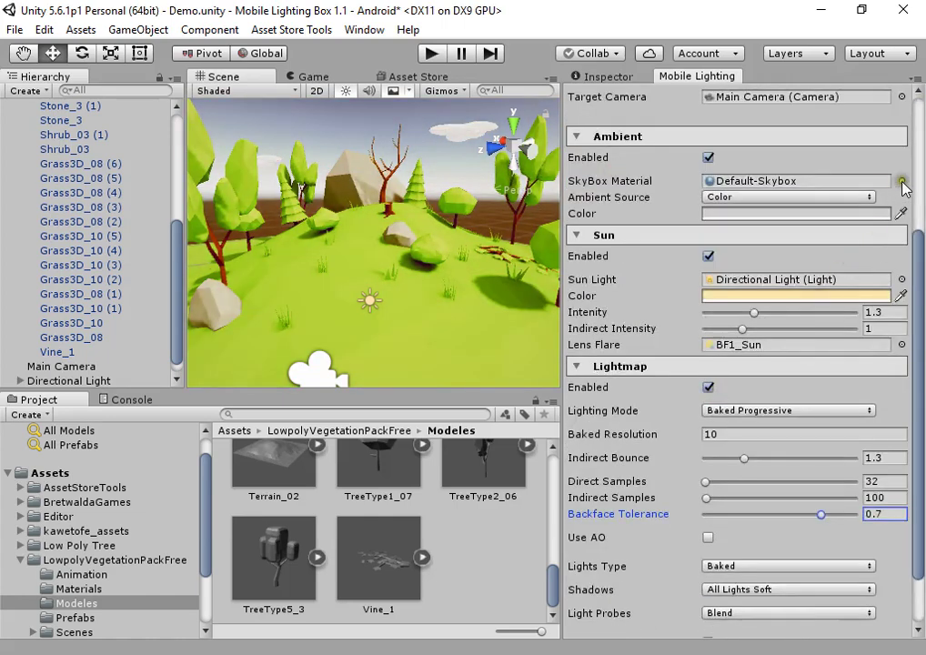
{"action": "left_click", "coordinate": [902, 182]}
{"action": "type", "text": "sky"}
{"action": "left_click", "coordinate": [123, 94]}
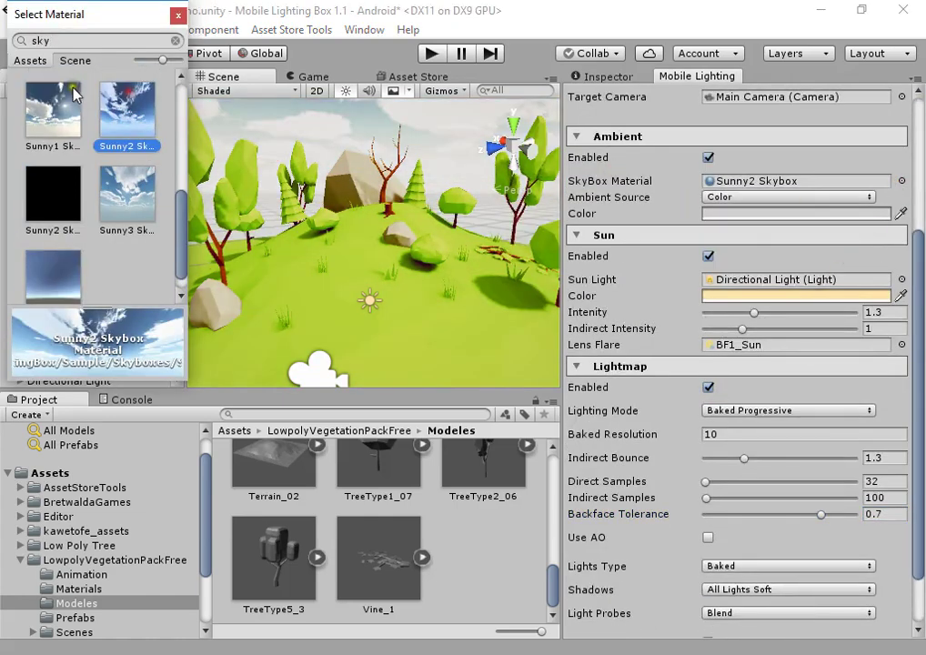
{"action": "left_click", "coordinate": [62, 117]}
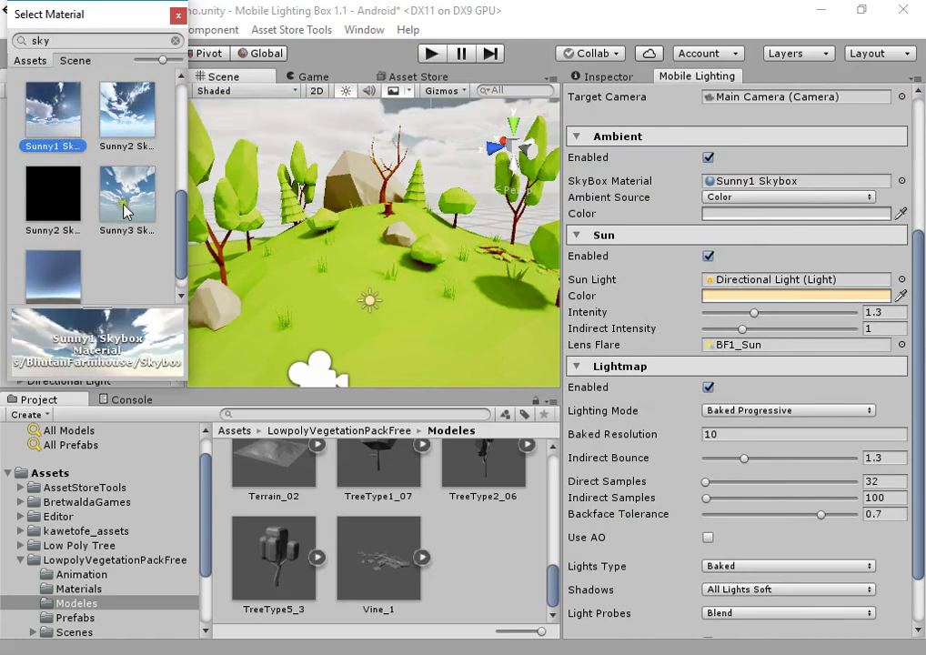
Try the Sunny3, Overcast1, Eerie and DawnDusk skyboxes on the scene.
{"action": "left_click", "coordinate": [125, 212]}
{"action": "scroll", "coordinate": [108, 232], "scroll_direction": "up", "scroll_amount": 3}
{"action": "left_click", "coordinate": [58, 173]}
{"action": "scroll", "coordinate": [65, 218], "scroll_direction": "up", "scroll_amount": 2}
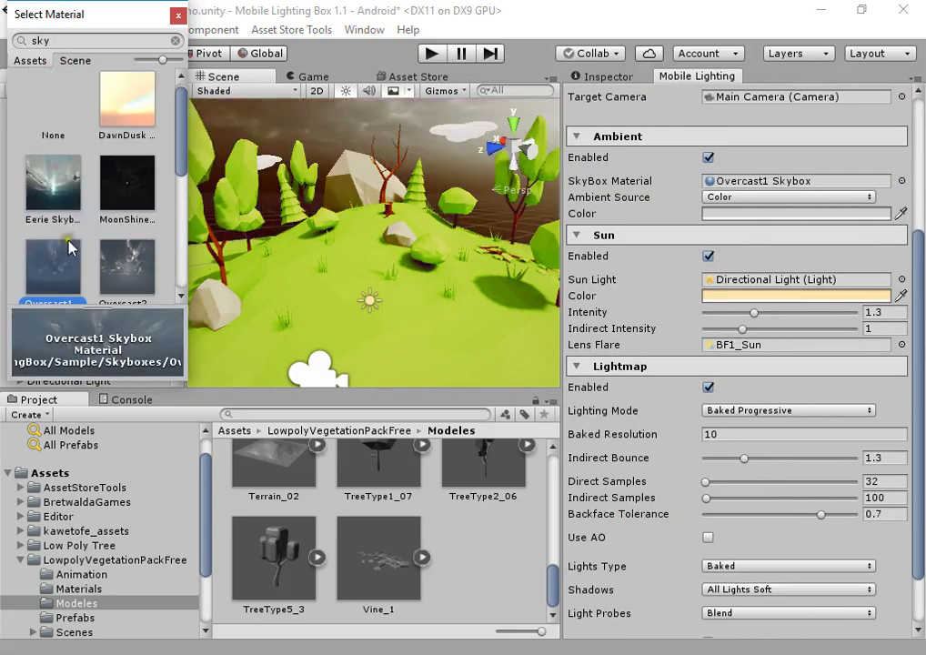
{"action": "left_click", "coordinate": [50, 177]}
{"action": "left_click", "coordinate": [119, 102]}
{"action": "scroll", "coordinate": [107, 244], "scroll_direction": "down", "scroll_amount": 4}
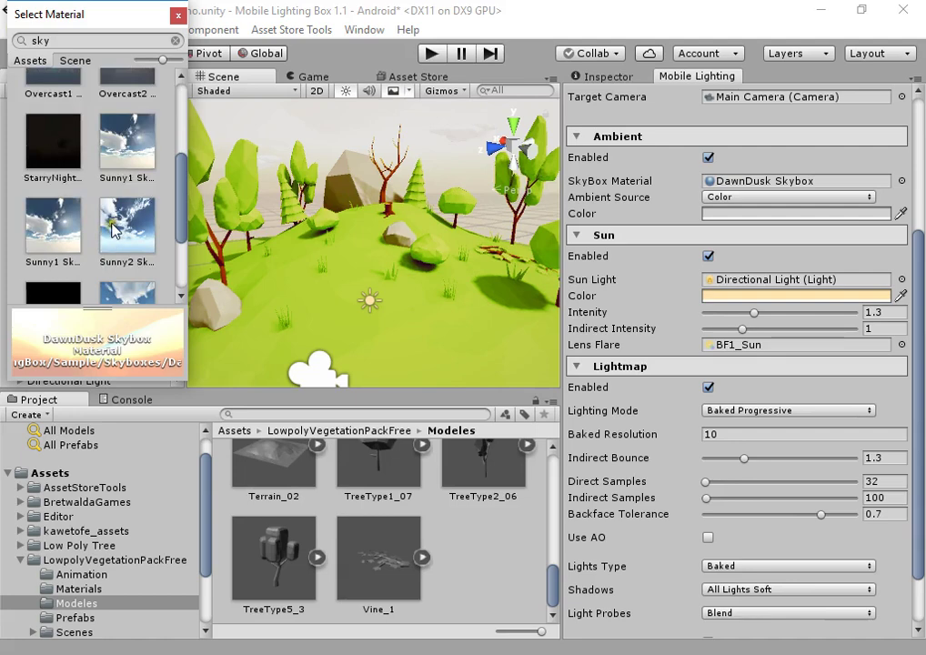
Compare the sunny skyboxes once more and assign Sunny2 Skybox as the scene's skybox material.
{"action": "left_click", "coordinate": [57, 222]}
{"action": "left_click", "coordinate": [119, 218]}
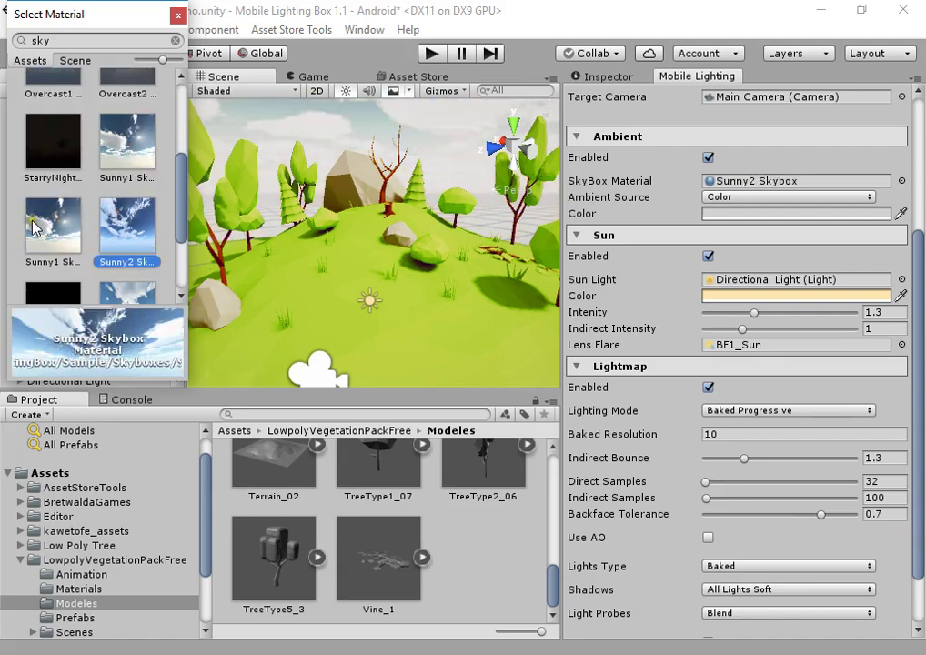
{"action": "left_click", "coordinate": [34, 226]}
{"action": "double_click", "coordinate": [98, 217]}
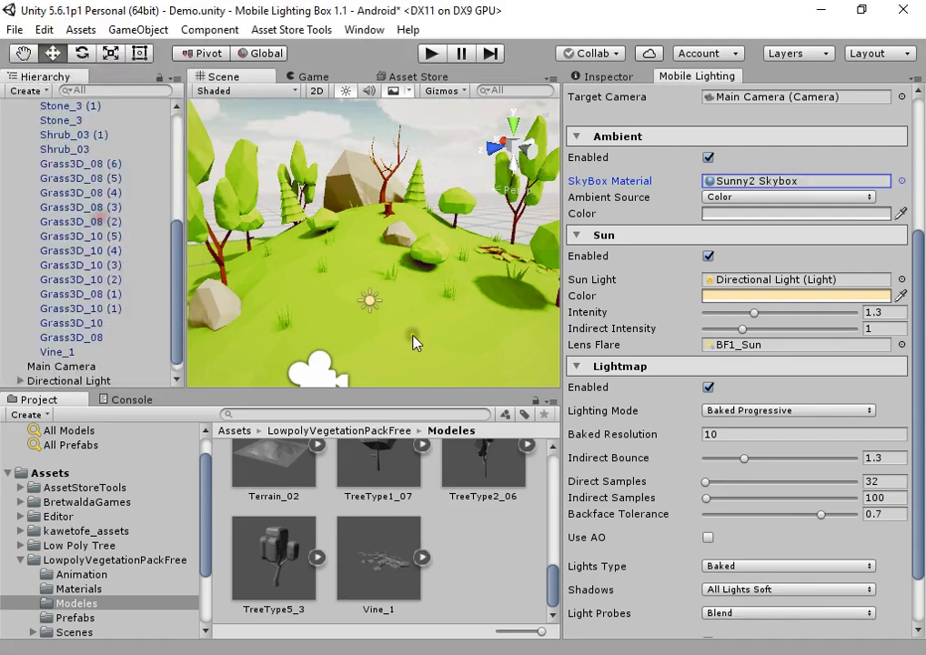
Show the scene through the game camera and compare it with the effects off and on.
{"action": "right_click_drag", "start_coordinate": [410, 335], "coordinate": [426, 310]}
{"action": "left_click", "coordinate": [314, 76]}
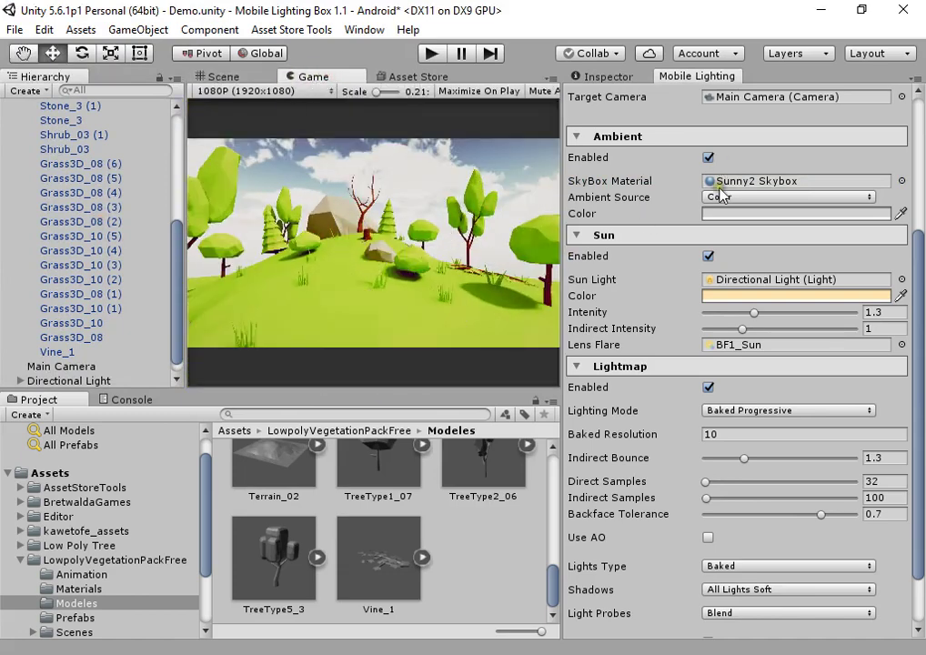
{"action": "scroll", "coordinate": [722, 198], "scroll_direction": "up", "scroll_amount": 5}
{"action": "left_click", "coordinate": [705, 232]}
{"action": "left_click", "coordinate": [705, 231]}
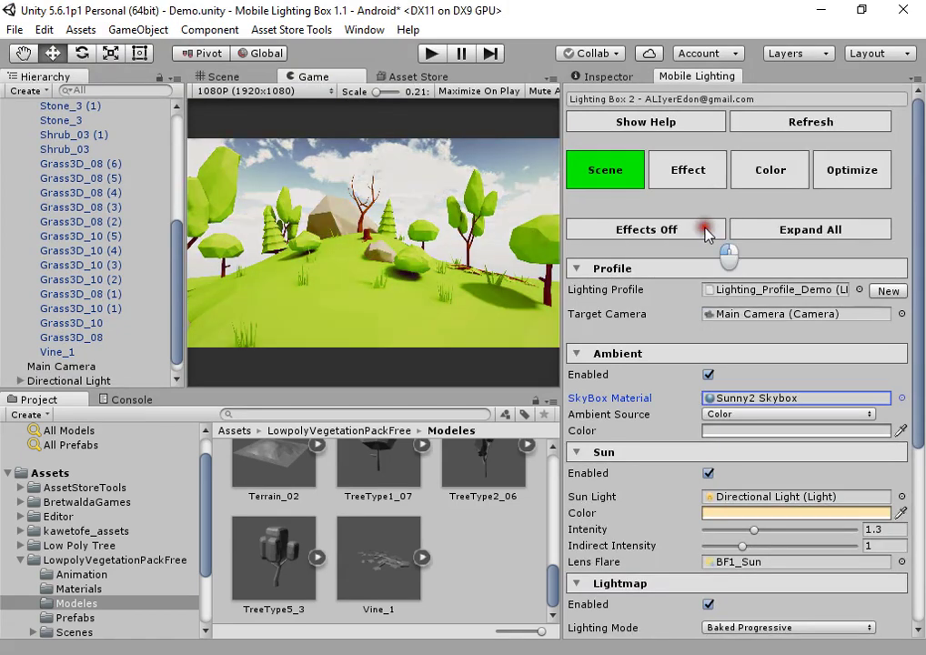
{"action": "left_click", "coordinate": [703, 231]}
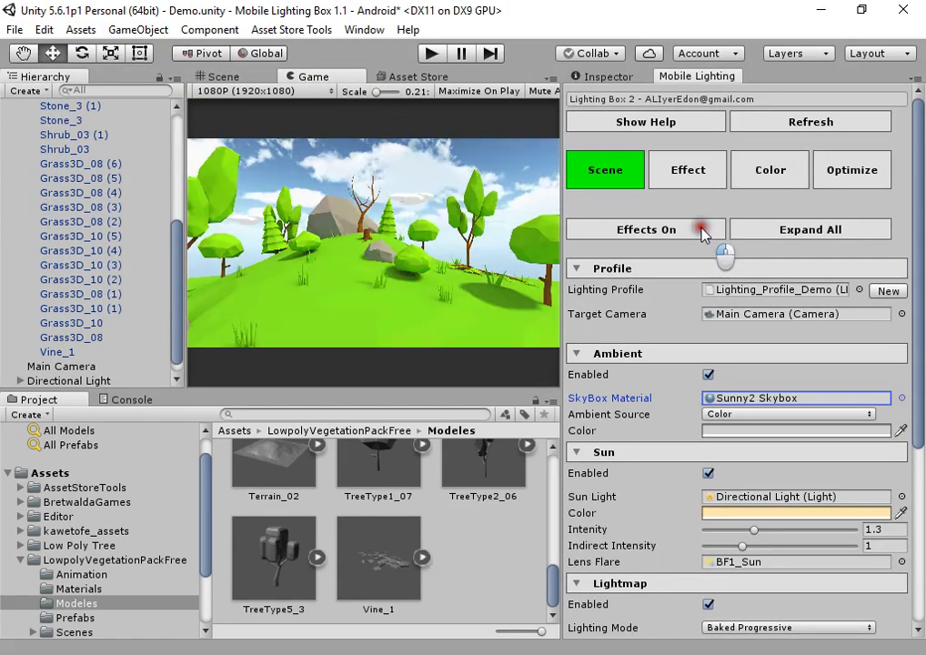
{"action": "left_click", "coordinate": [703, 231]}
Set the Color Grading vignette to 0.
{"action": "left_click", "coordinate": [694, 176]}
{"action": "left_click", "coordinate": [779, 176]}
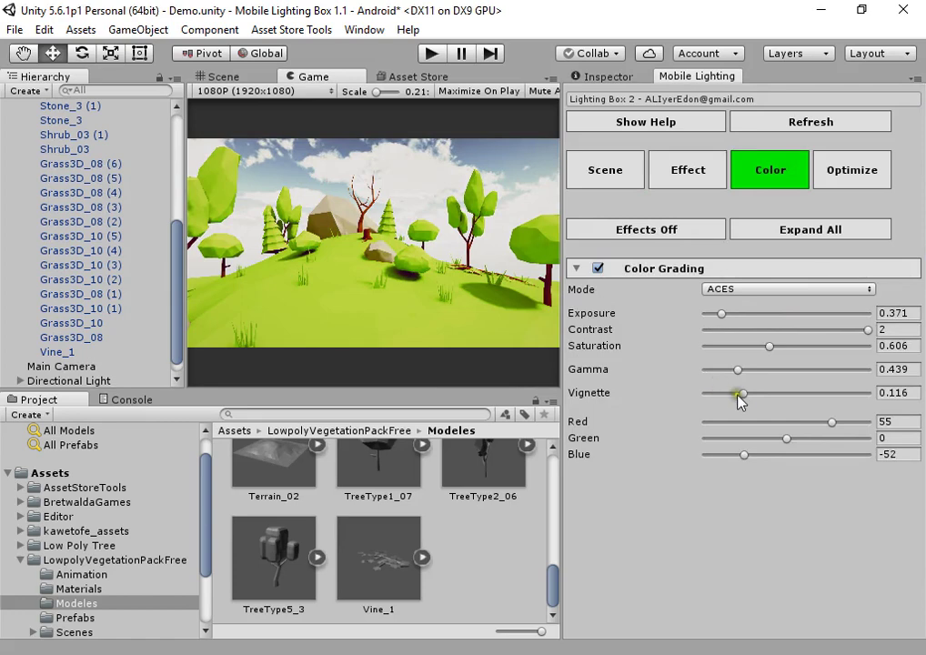
{"action": "left_click_drag", "start_coordinate": [738, 398], "coordinate": [675, 390]}
Compare the alternative Color Grading mode with ACES, return to ACES, and check the view with effects off and on.
{"action": "left_click", "coordinate": [736, 289]}
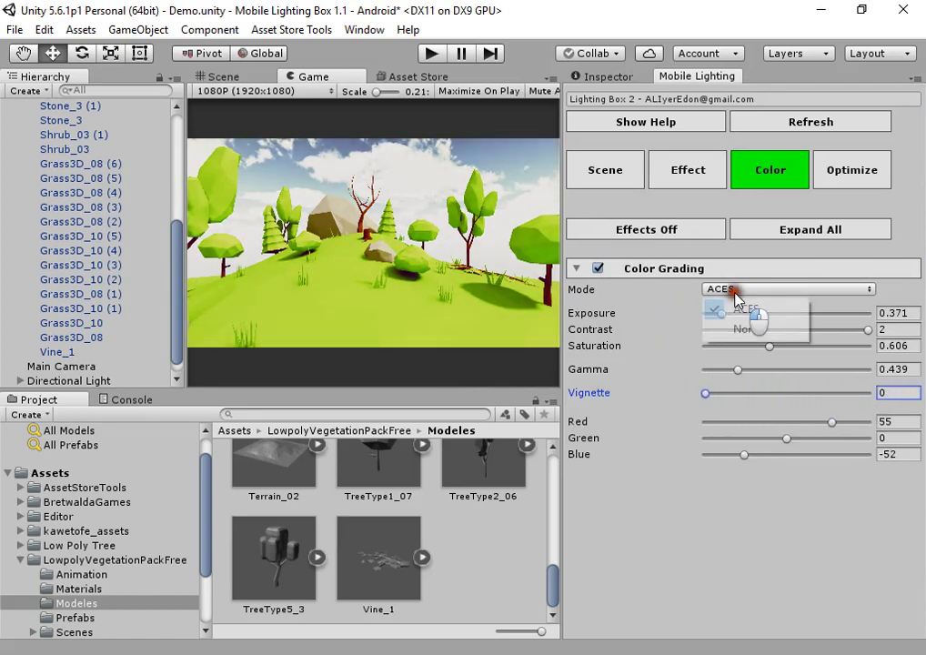
{"action": "left_click", "coordinate": [749, 326]}
{"action": "left_click", "coordinate": [748, 292]}
{"action": "left_click", "coordinate": [747, 310]}
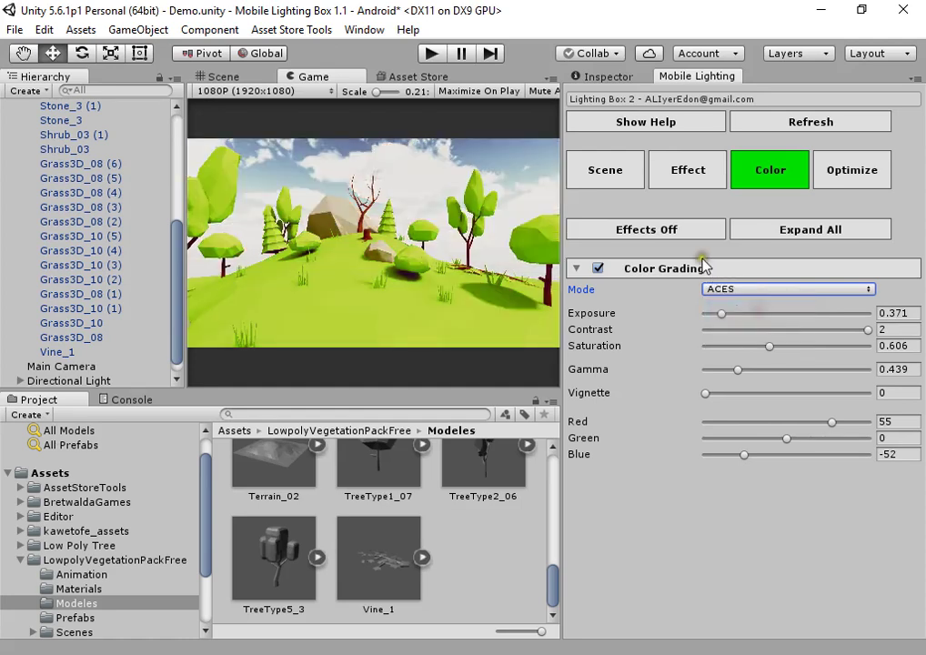
{"action": "left_click", "coordinate": [694, 235]}
{"action": "left_click", "coordinate": [694, 234]}
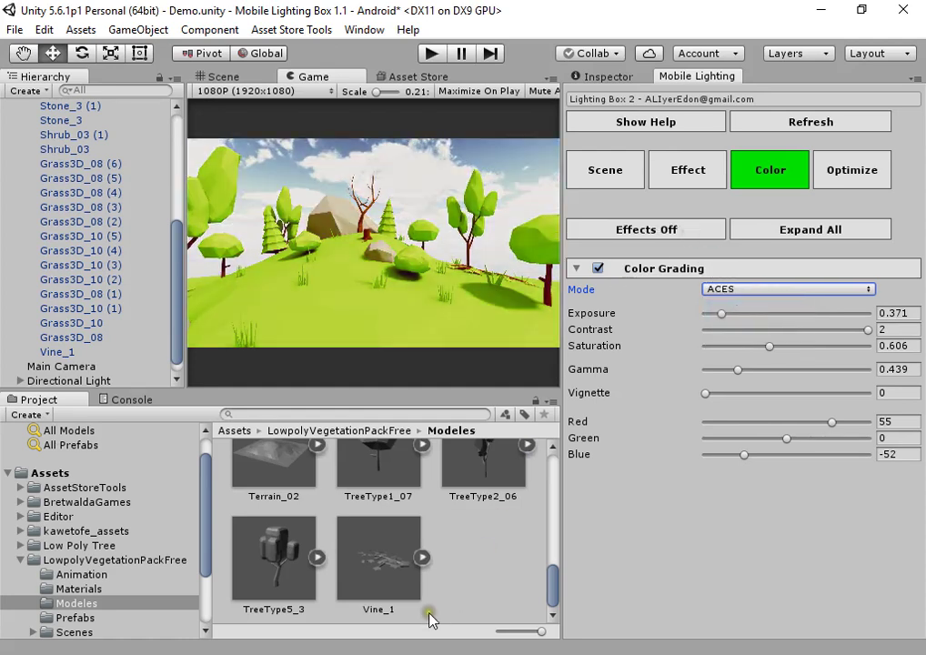